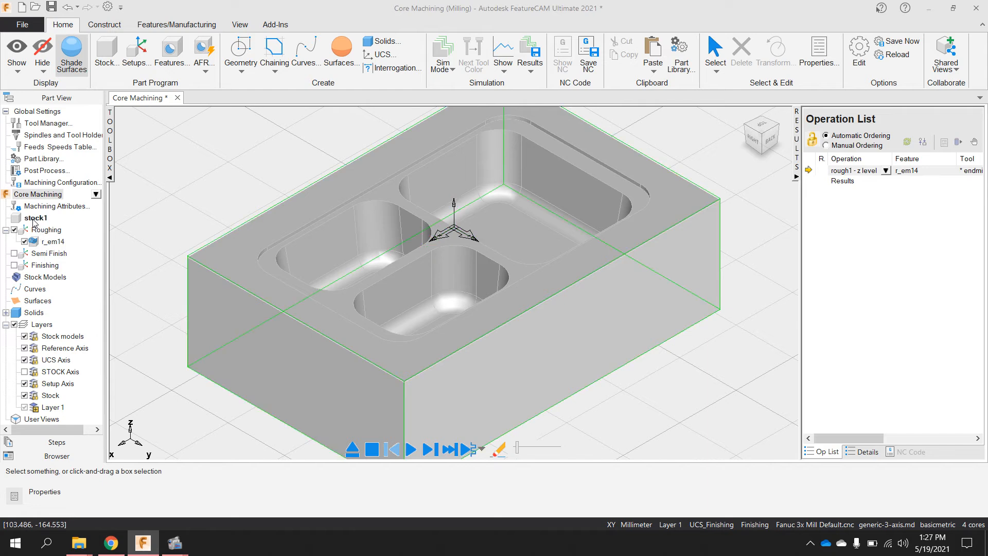
Examine the block dimensions of stock1 and the list of available stock materials
click(33, 219)
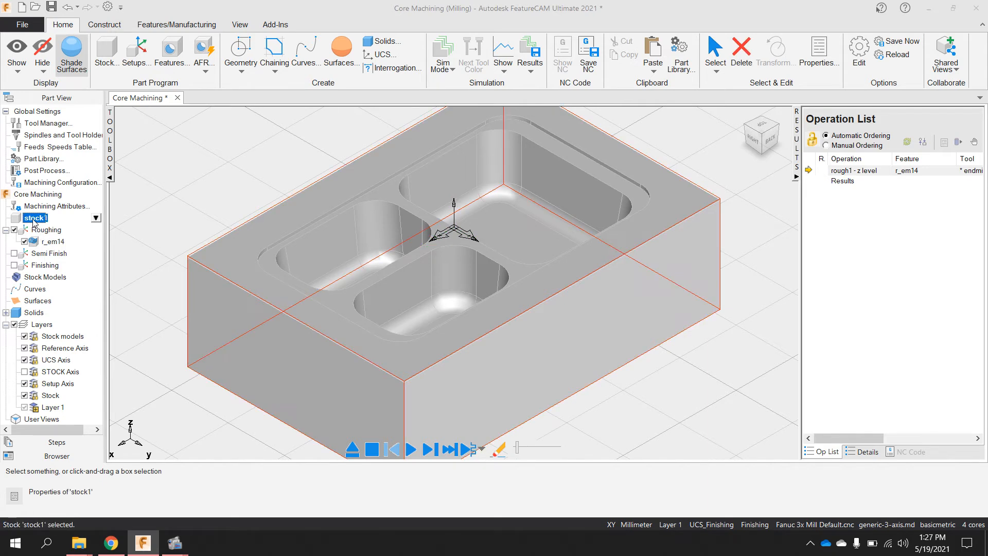
double_click(33, 218)
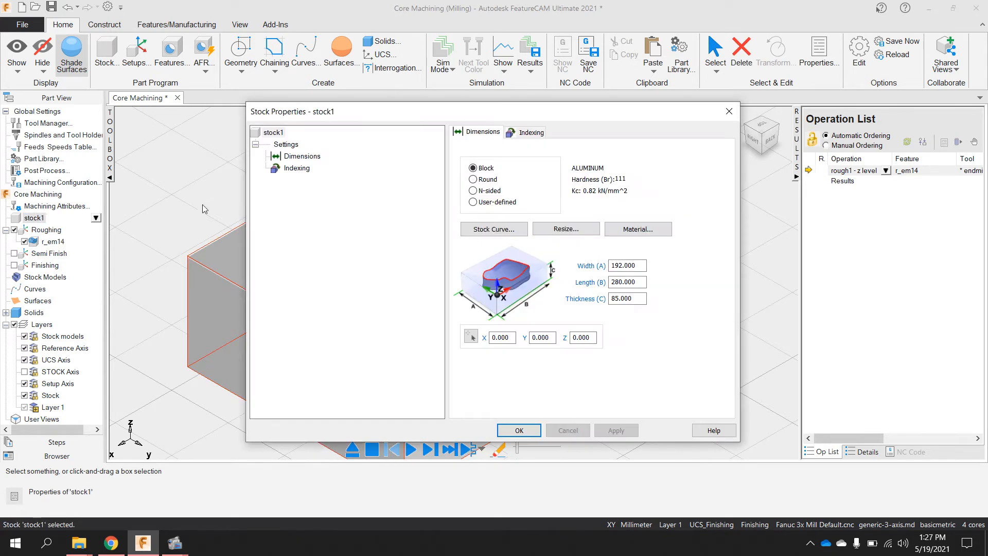
drag(428, 117, 307, 127)
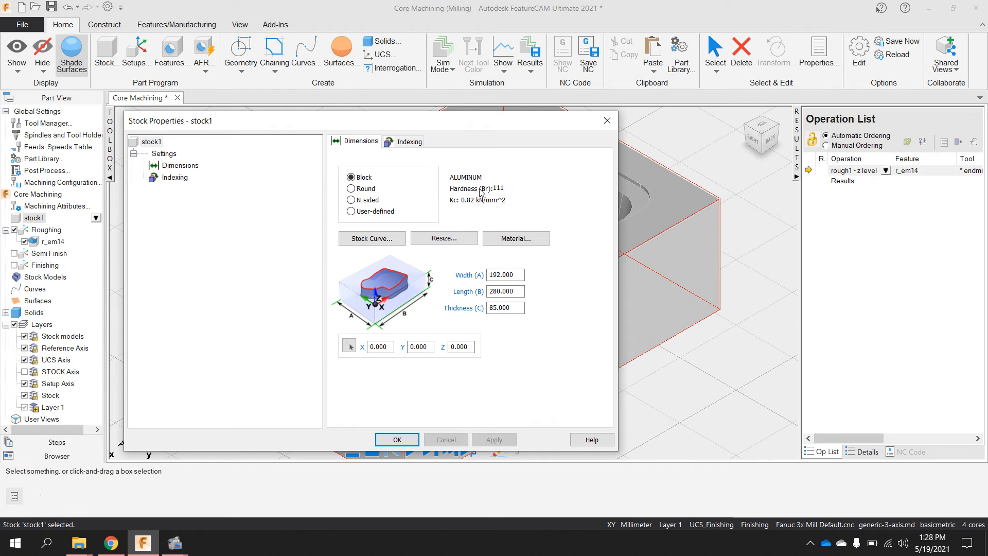
click(516, 238)
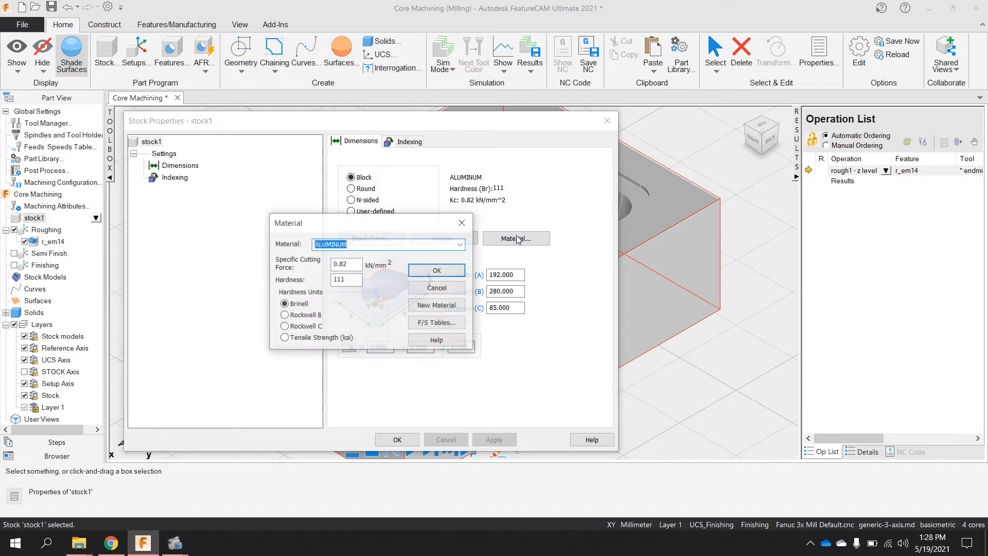
click(461, 243)
scroll(360, 383, down, 10)
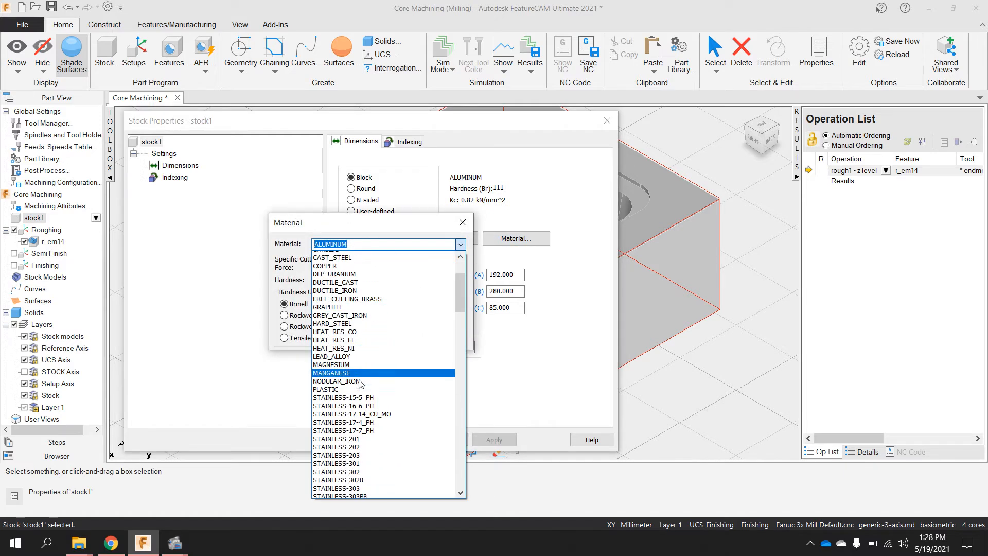
scroll(361, 383, down, 5)
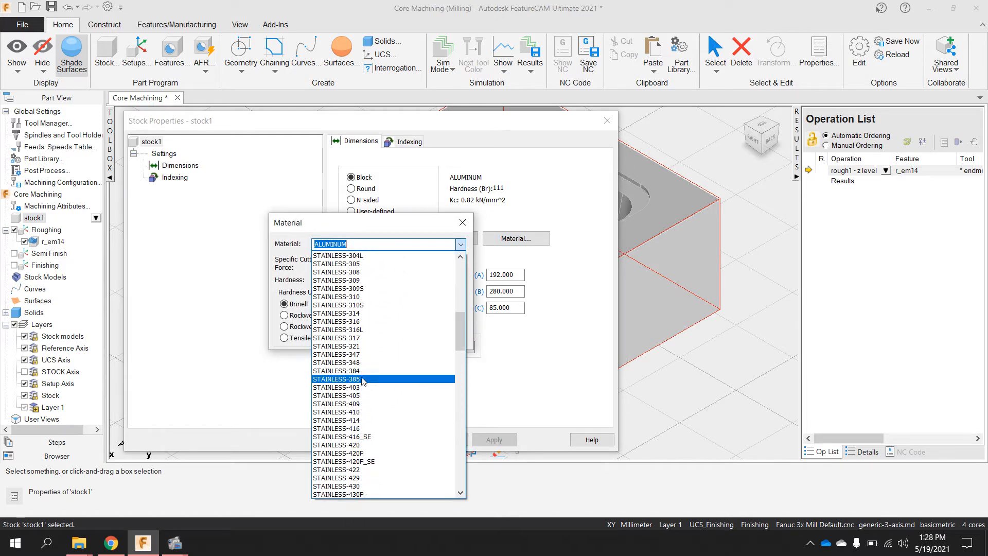
scroll(362, 381, up, 15)
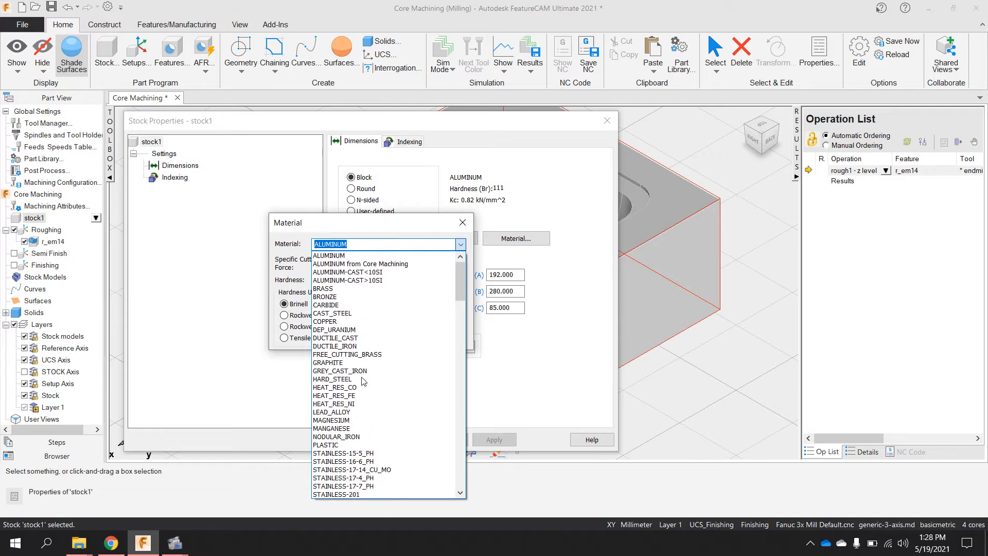
click(423, 228)
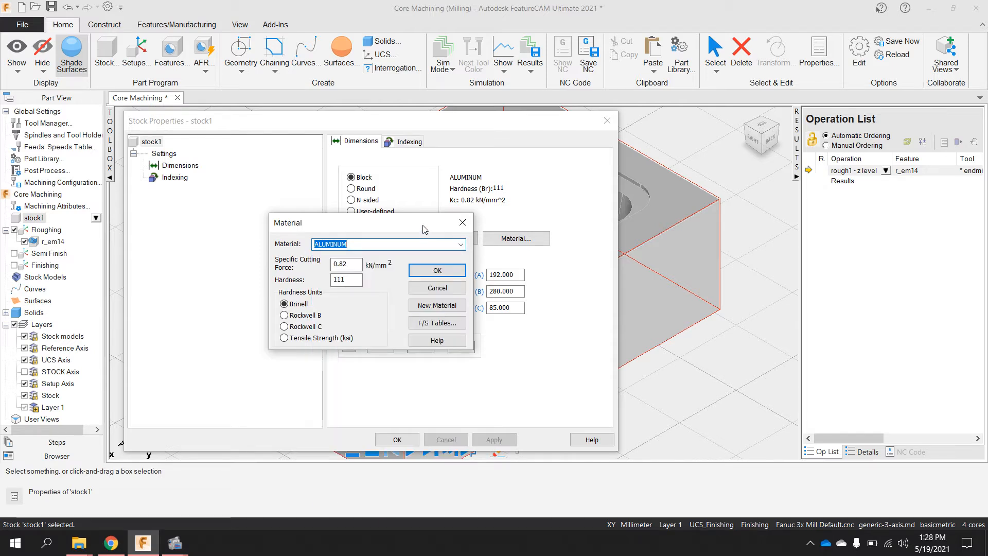
click(456, 227)
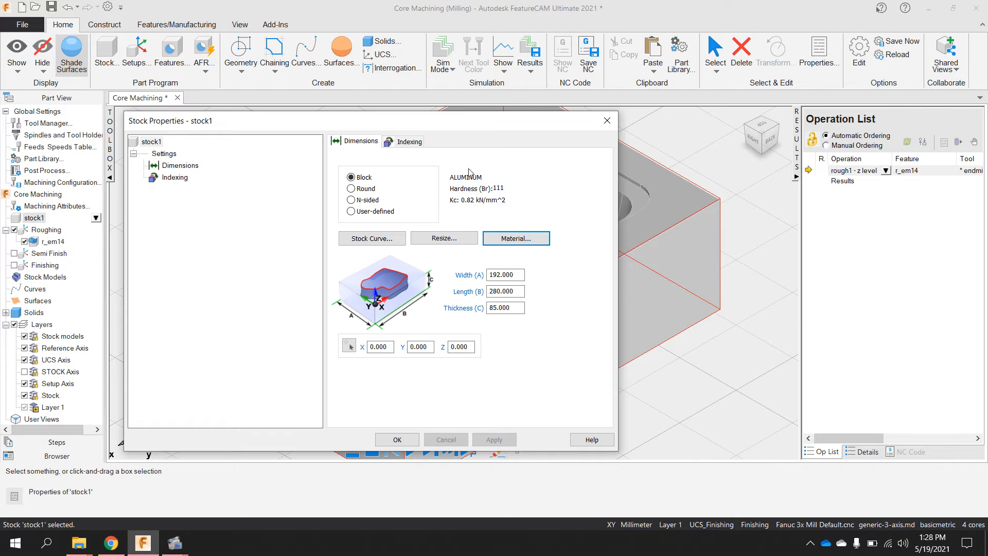
click(396, 440)
click(54, 241)
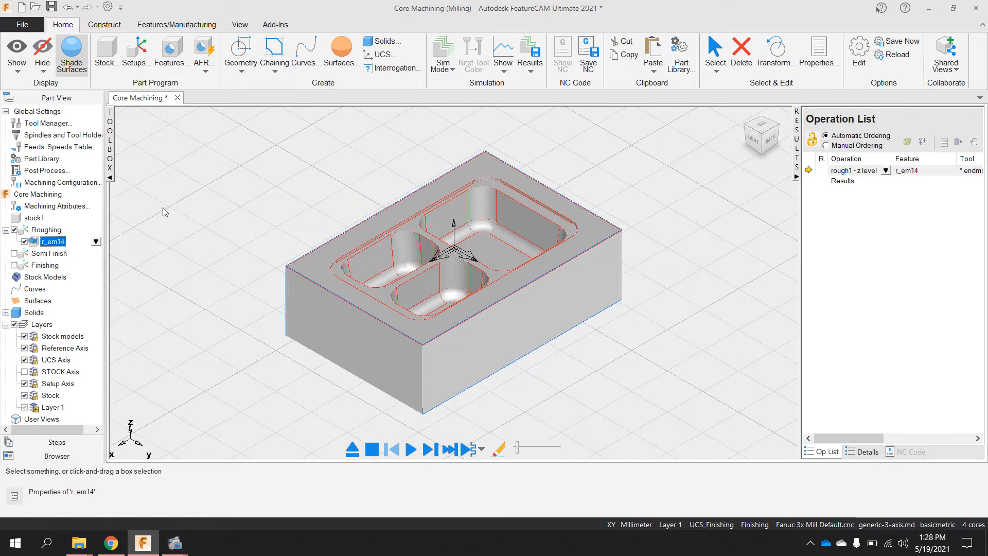
click(51, 279)
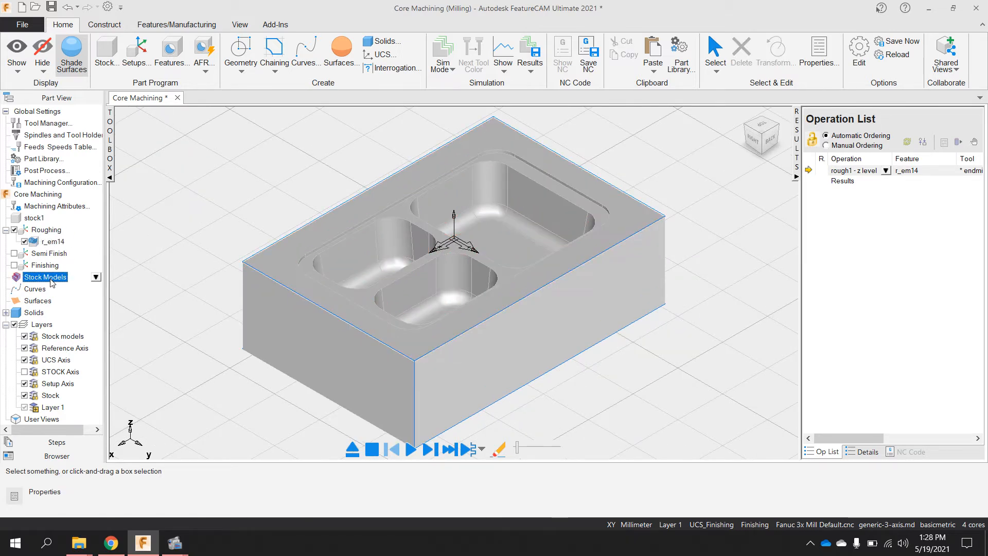
click(95, 277)
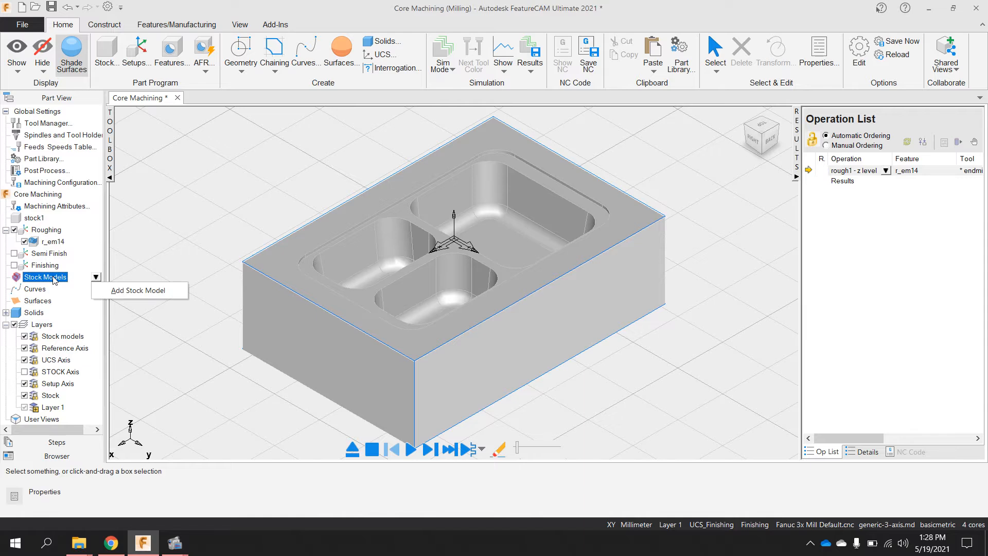
click(161, 248)
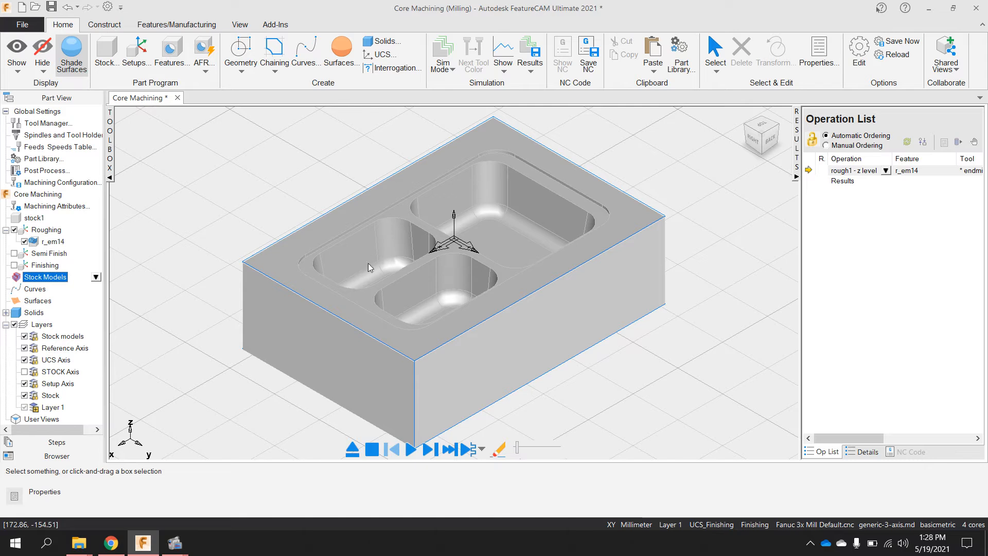
click(54, 243)
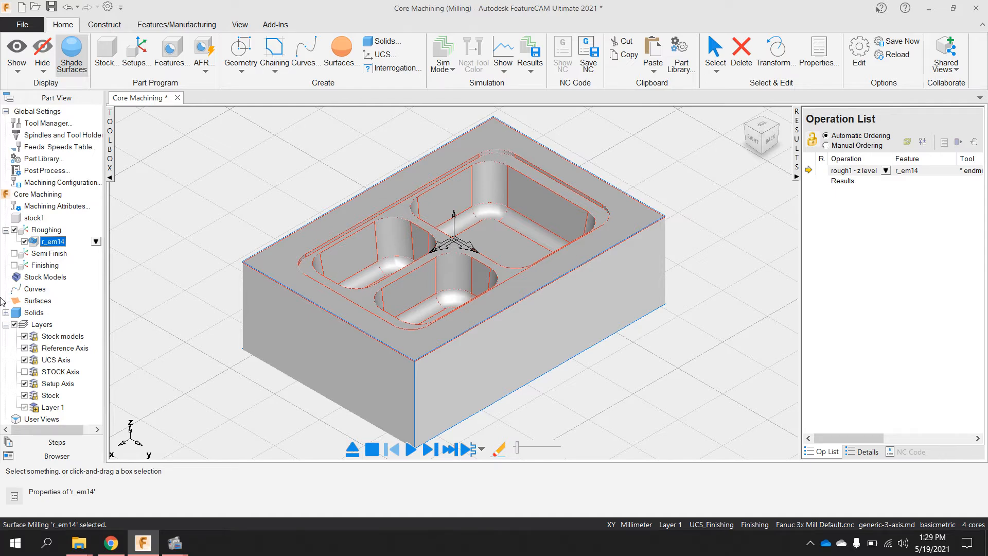
Add a stock model named Core Machining, created from the operation results of r_em14, rough1 - z level
click(45, 277)
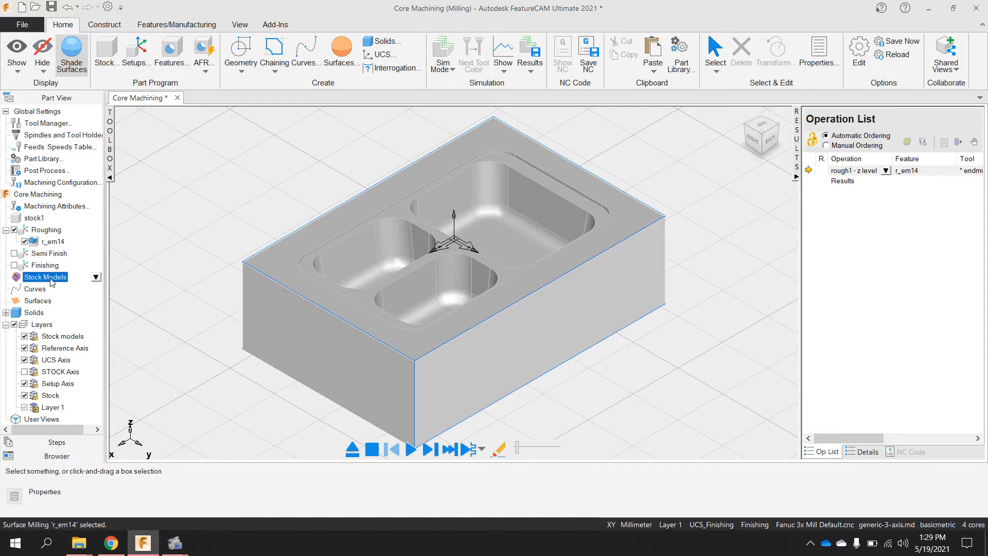
click(96, 277)
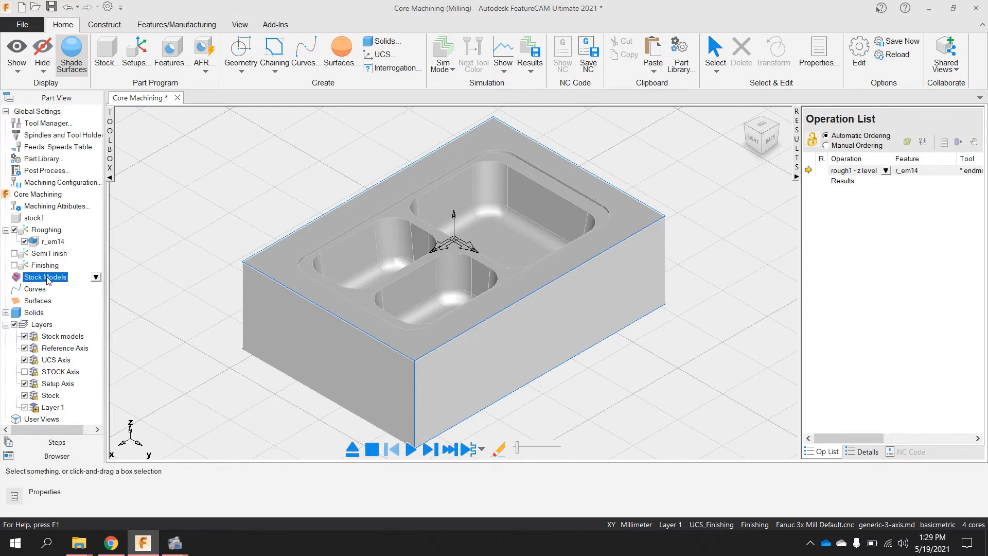
click(128, 292)
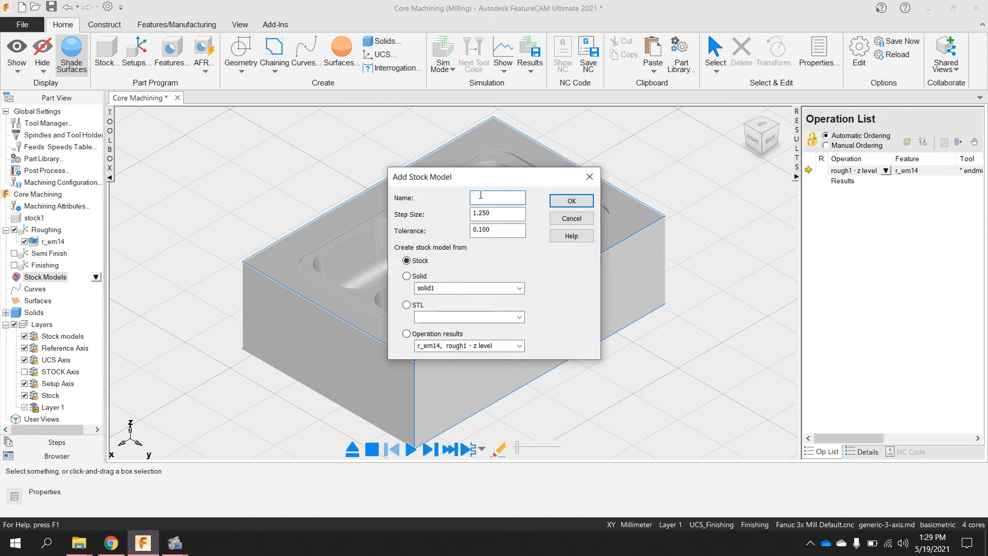
text(Core Machining)
click(407, 335)
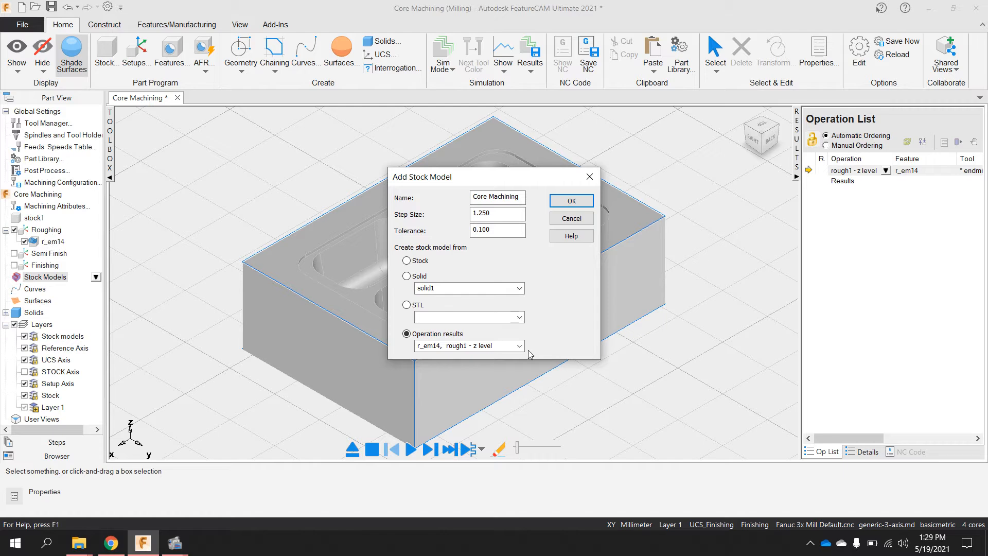
click(504, 347)
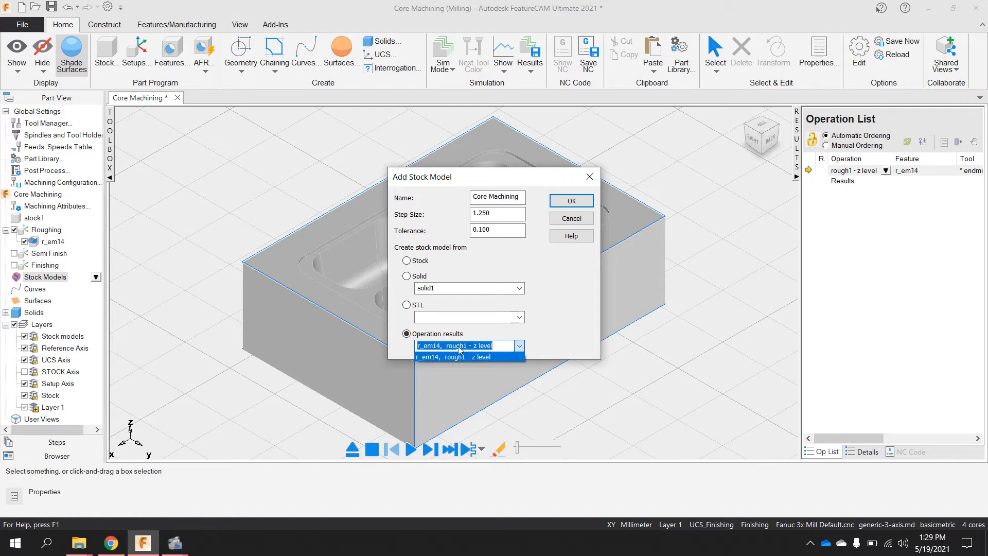
click(486, 358)
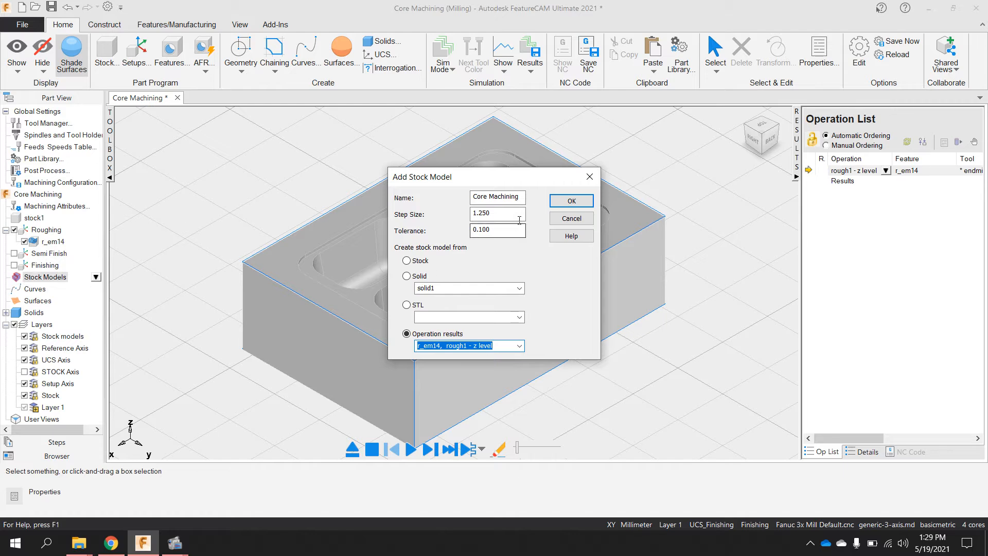
click(562, 205)
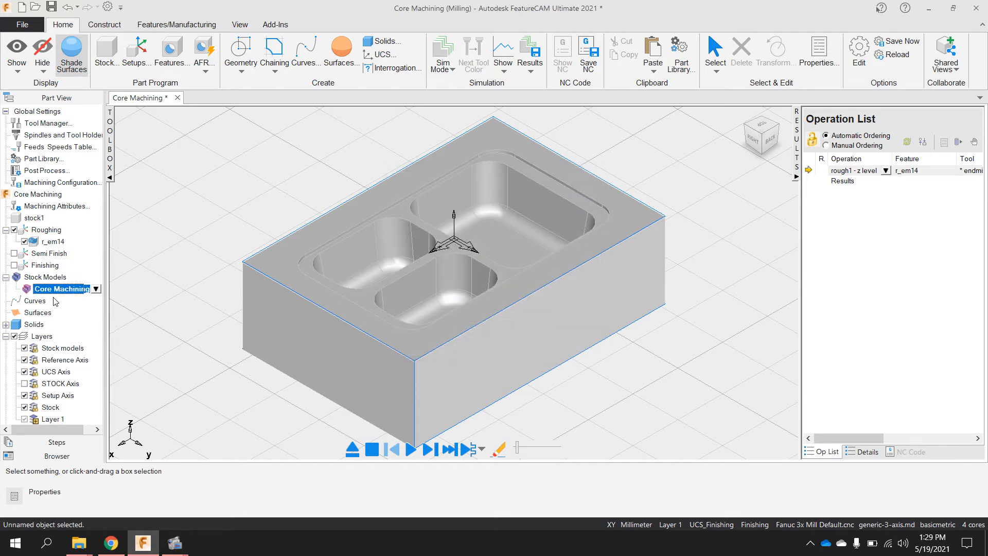
click(6, 278)
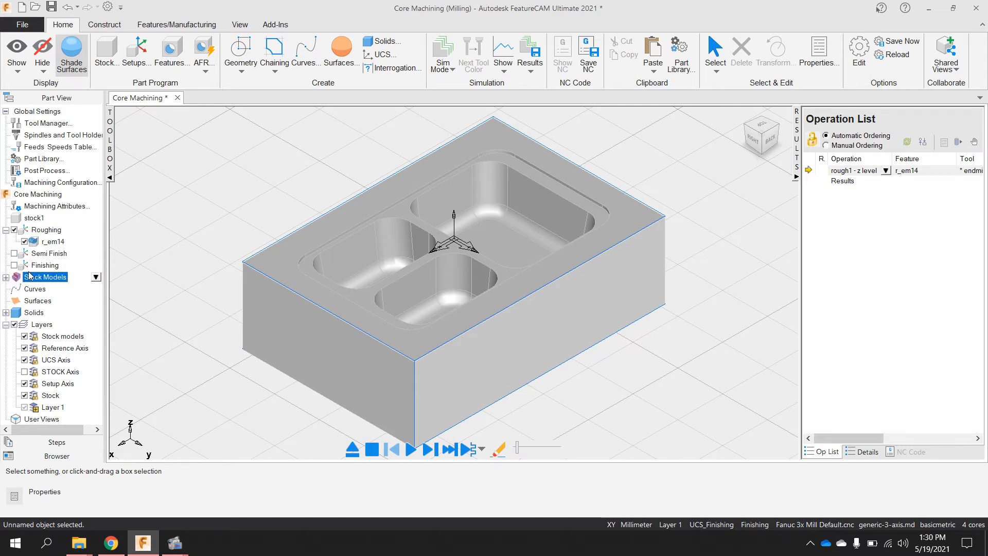
click(53, 242)
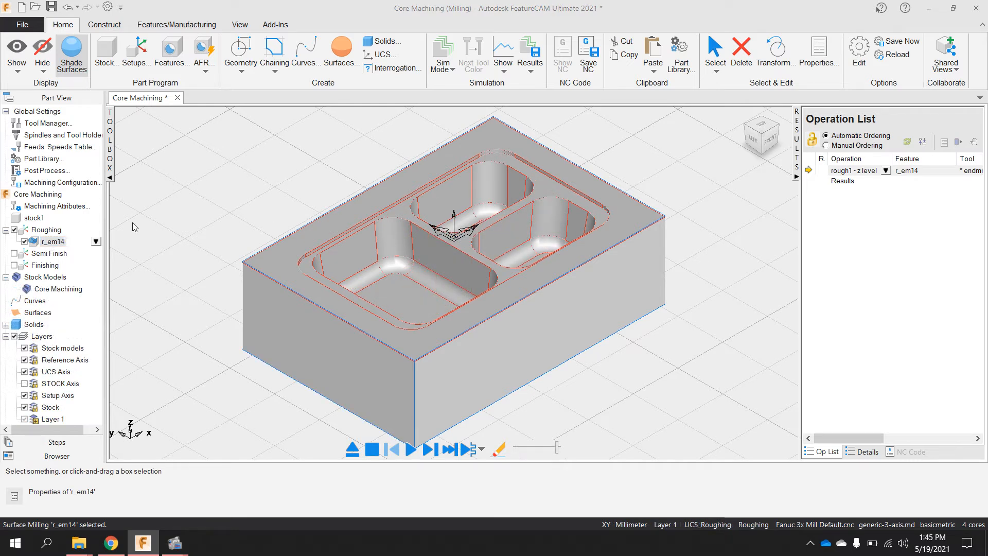
click(49, 230)
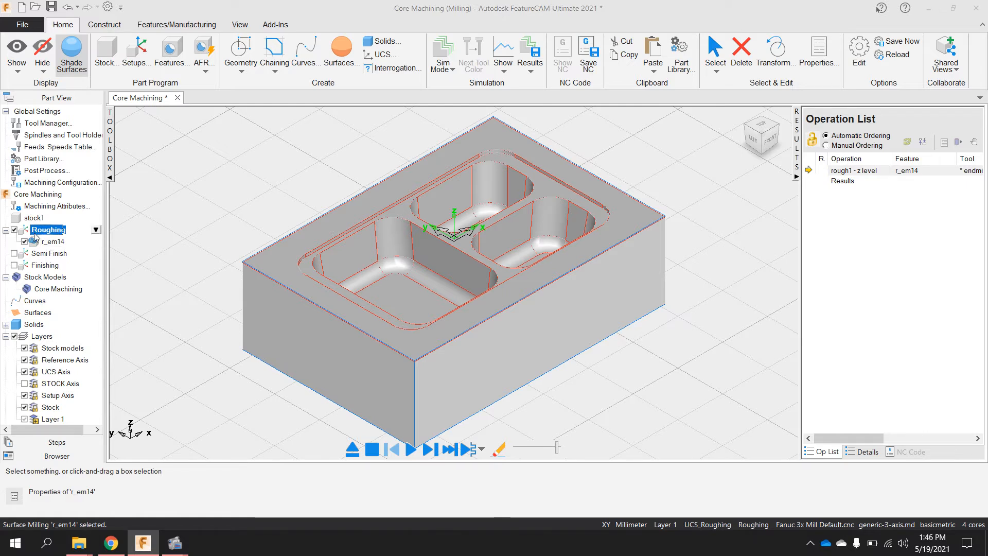
key(Escape)
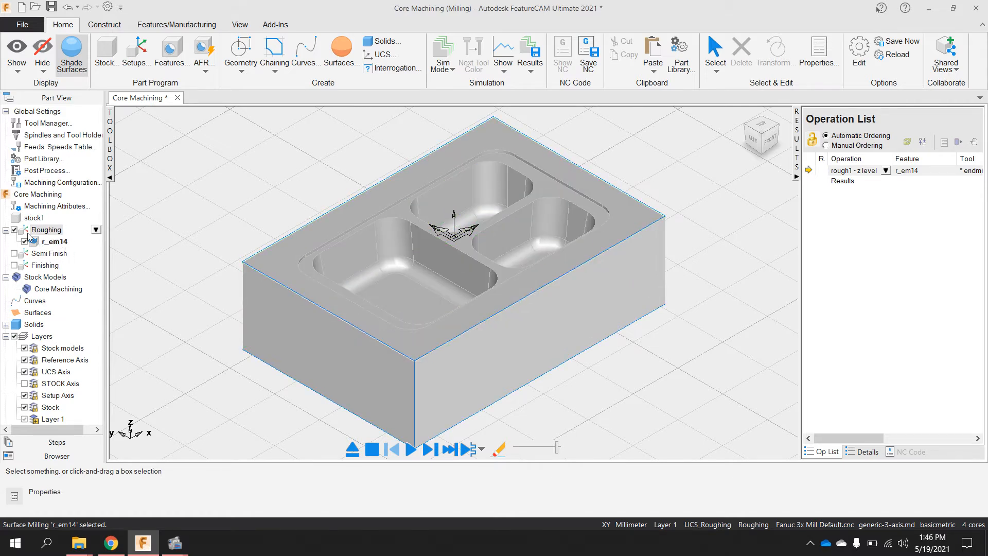
Start a Surface Milling feature in the Roughing setup and add all of the part's faces as its part surfaces
click(175, 57)
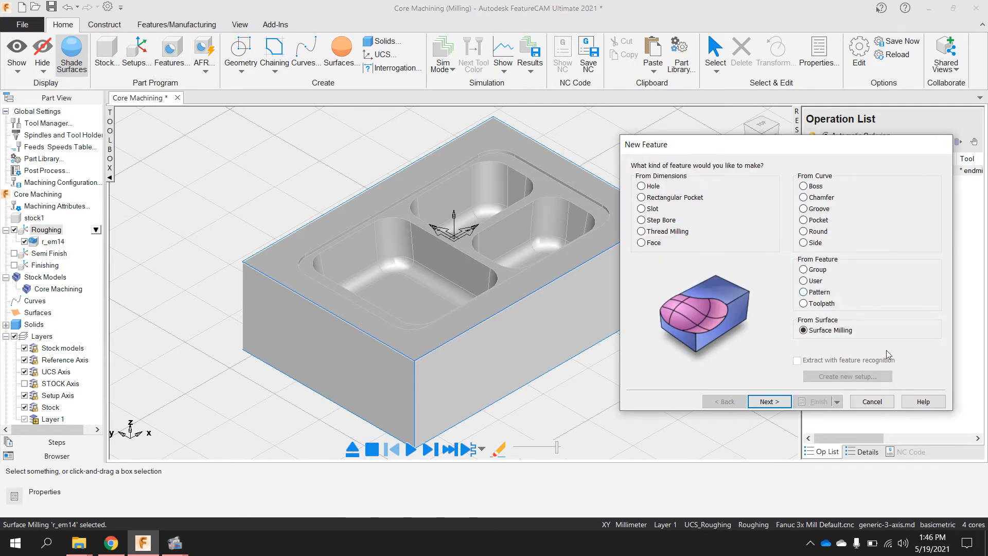
click(770, 401)
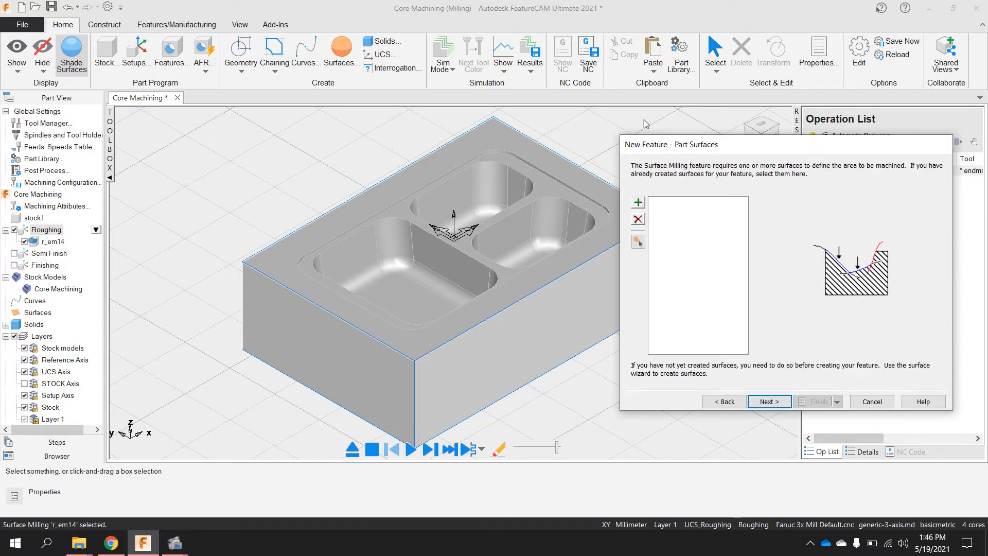
click(760, 123)
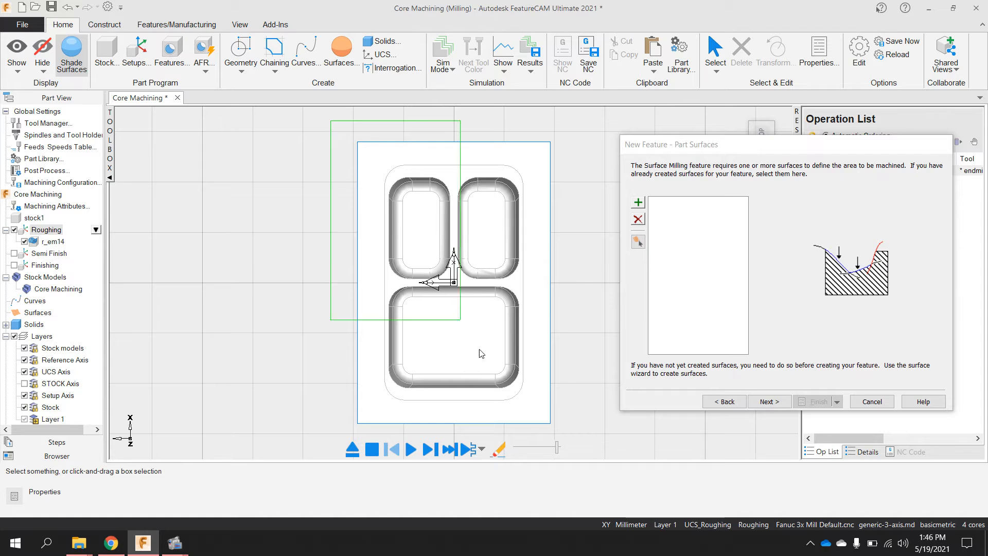
drag(481, 353, 548, 424)
click(637, 202)
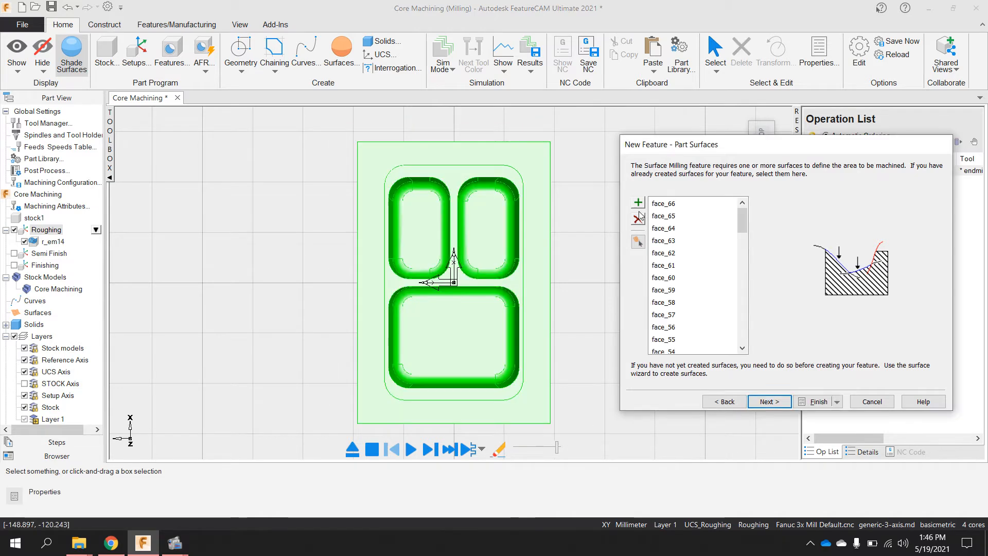
click(655, 219)
shift+click(663, 267)
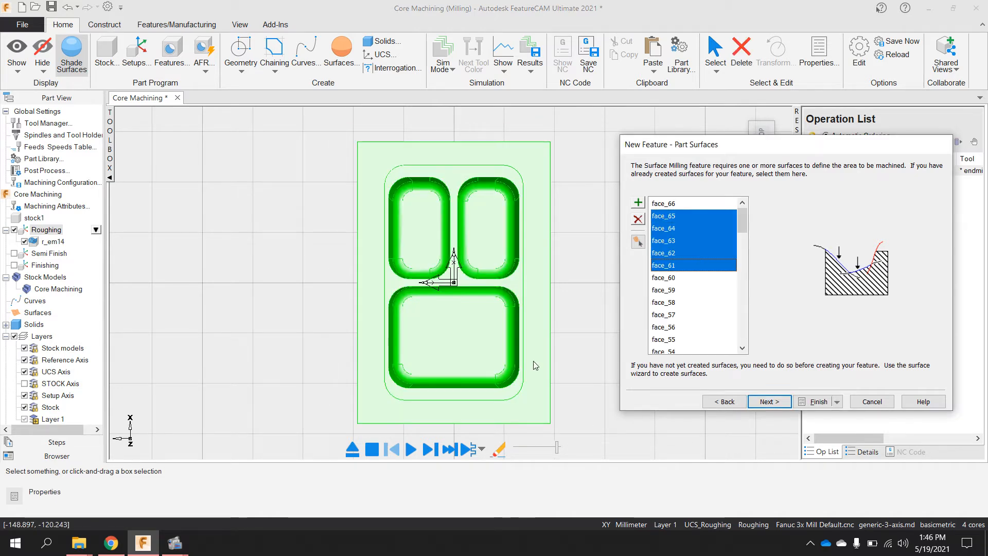
middle_drag(535, 365, 766, 394)
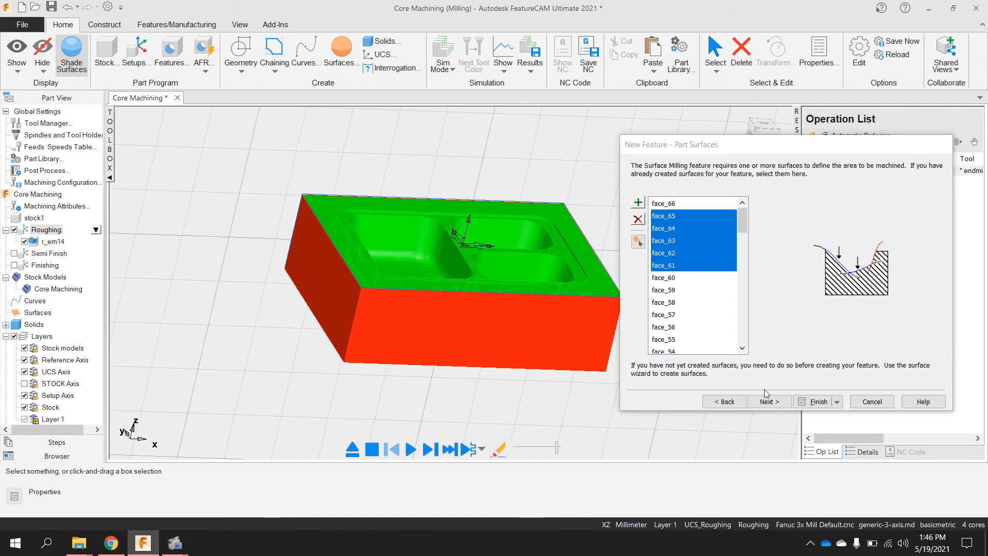
click(767, 400)
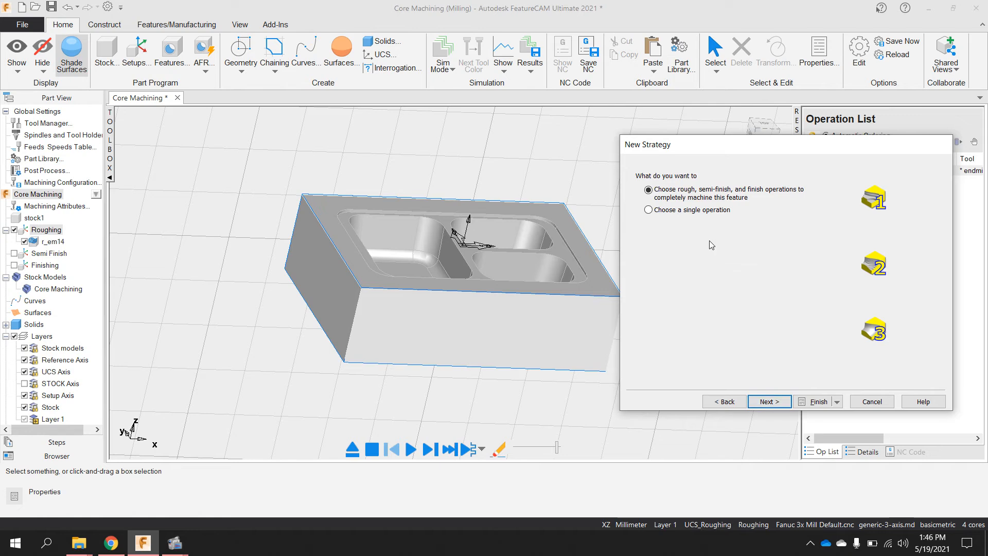
Define the surface milling feature as a single operation using the Z Level roughing strategy
click(703, 210)
click(769, 402)
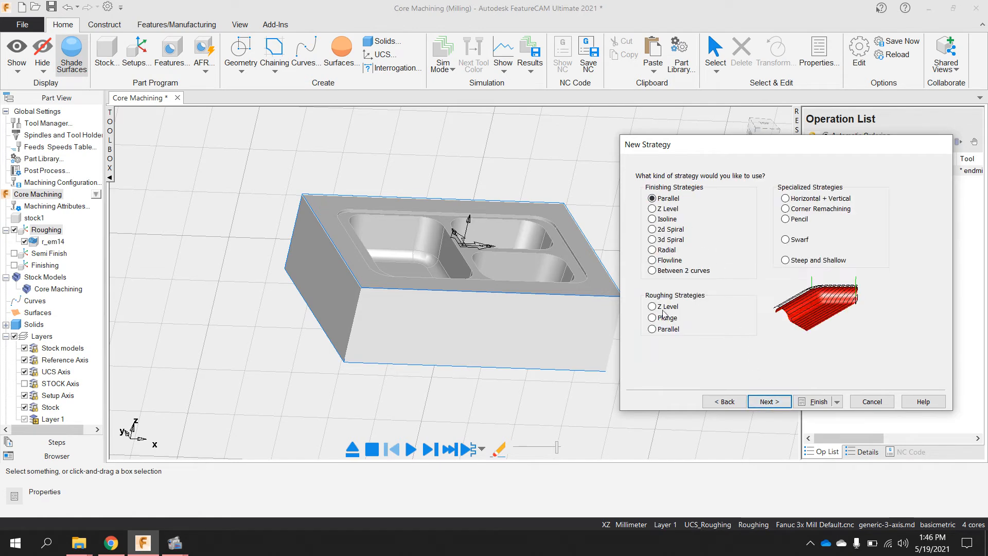
click(665, 306)
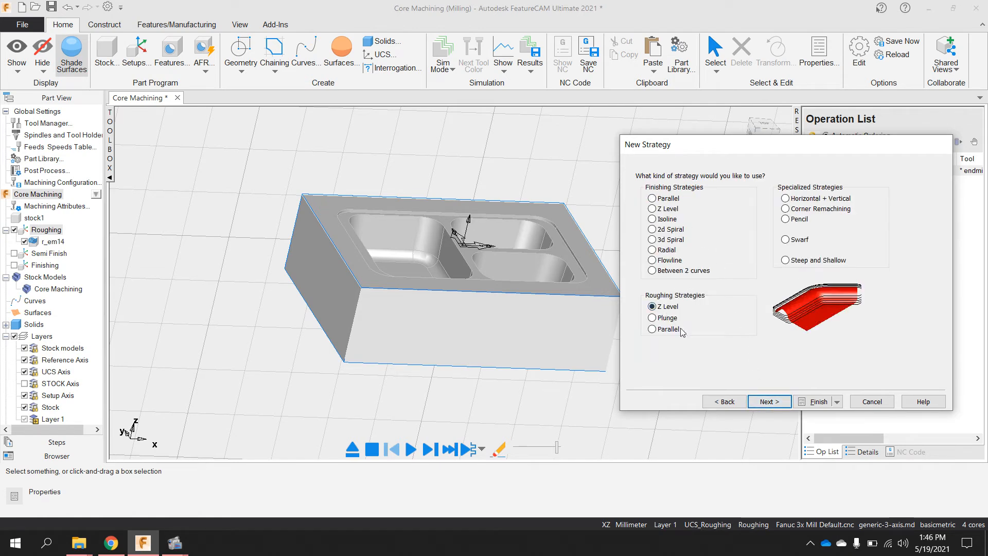
click(766, 401)
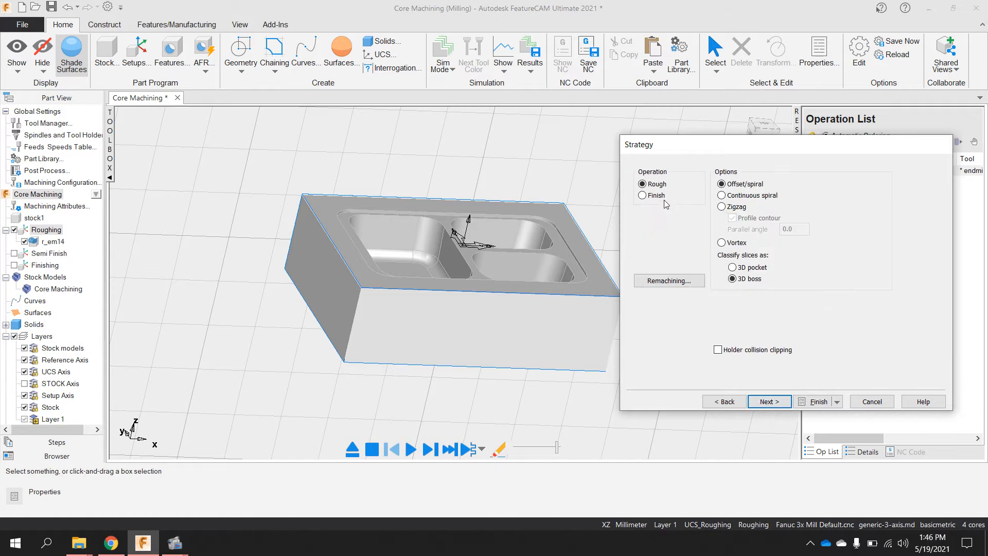
Classify the roughing slices as 3D pocket and enable holder collision clipping in the Z Level strategy
click(741, 267)
click(757, 126)
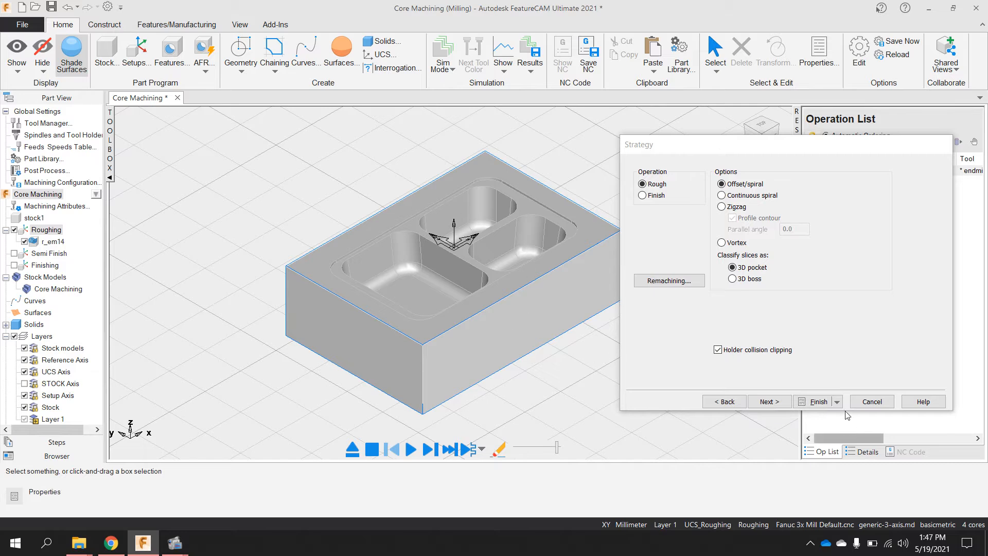
click(772, 401)
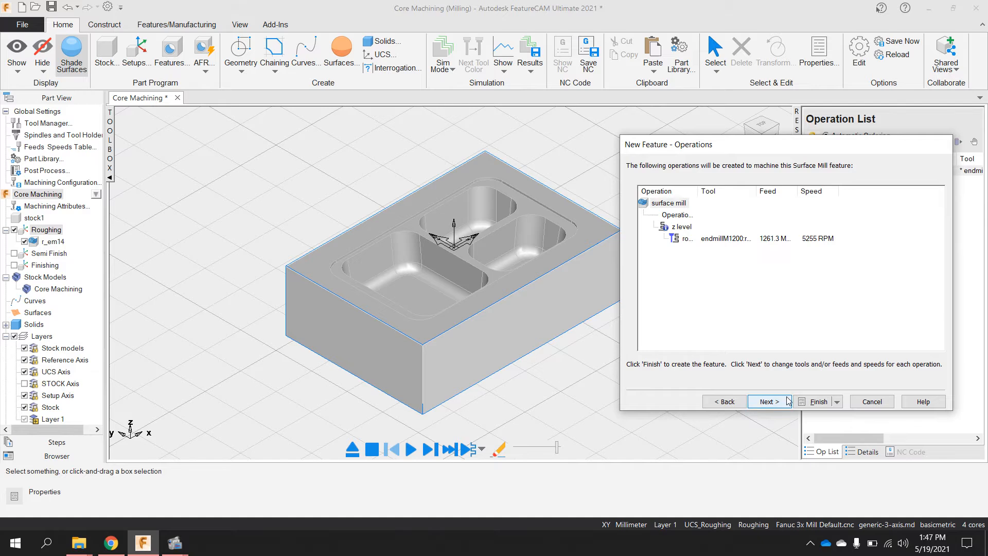
Search for another tool for the roughing operation and select the two-flute 12 mm flat end mill endmillM1200:reg
click(784, 401)
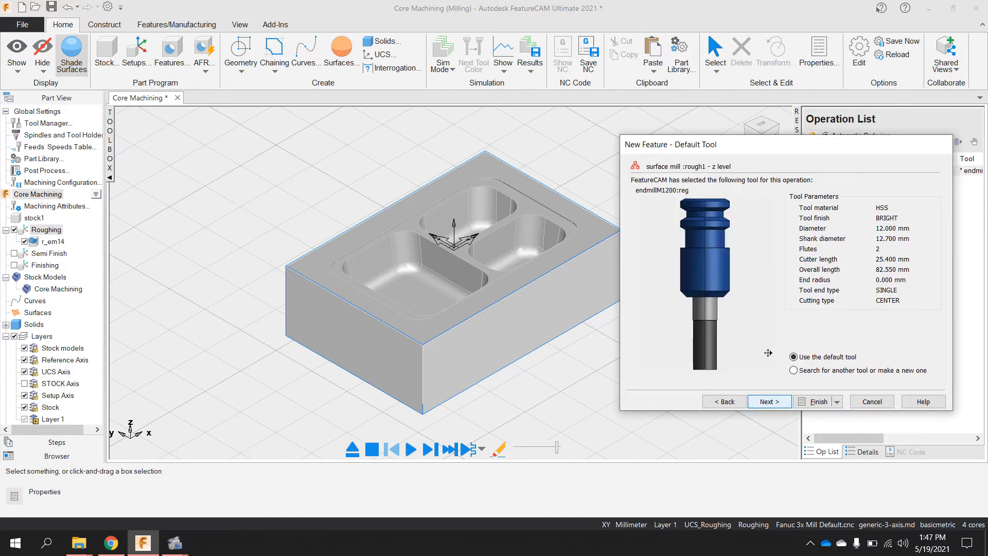
scroll(770, 249, up, 2)
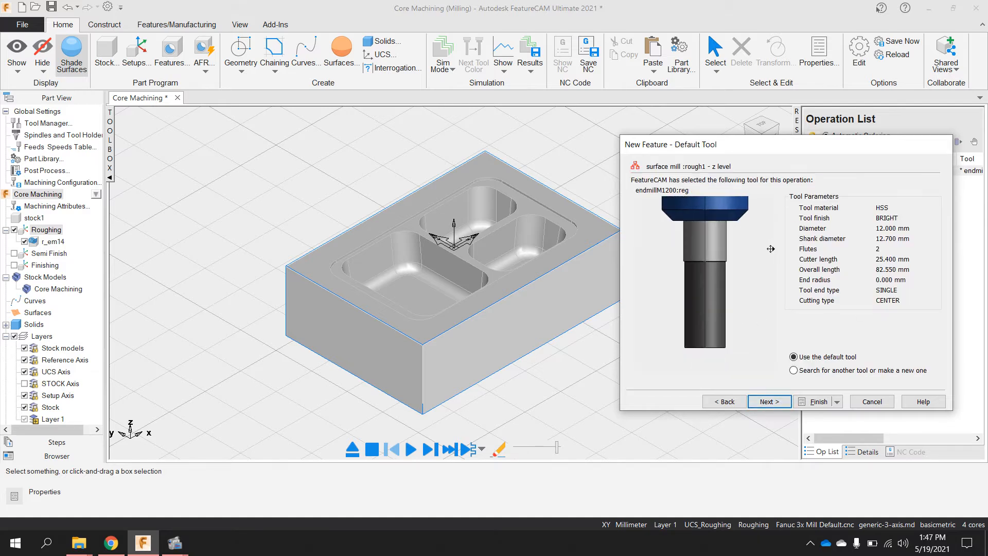
scroll(720, 263, down, 2)
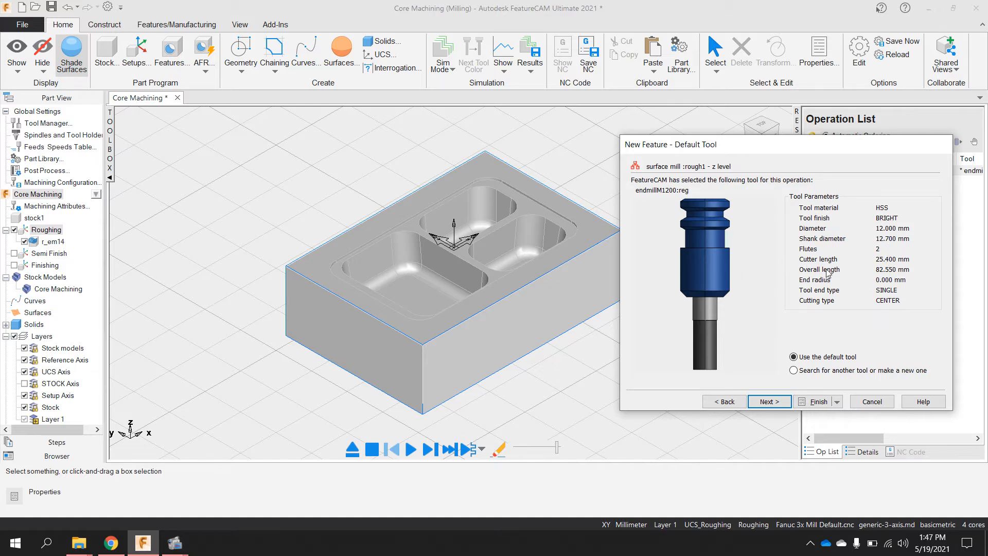
click(793, 369)
click(770, 402)
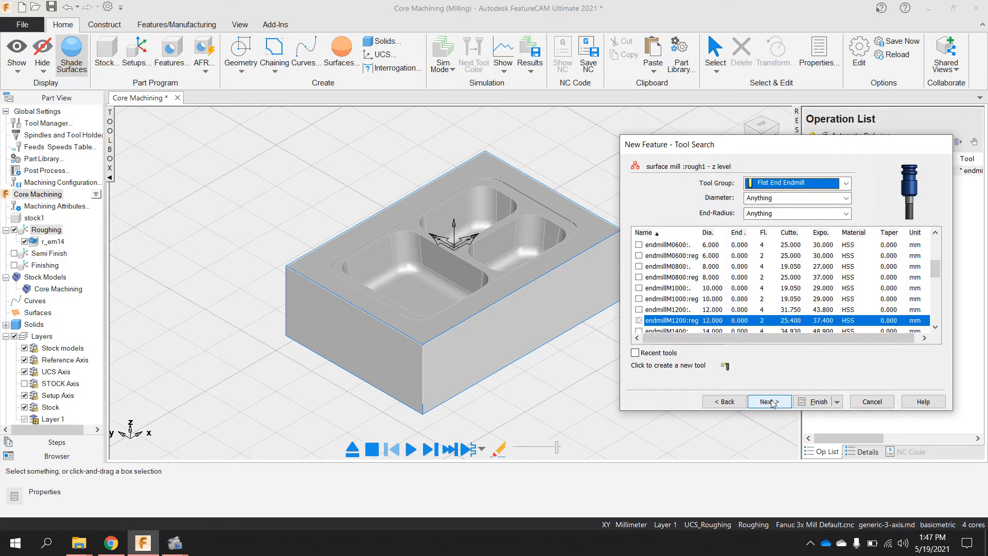
scroll(730, 305, down, 1)
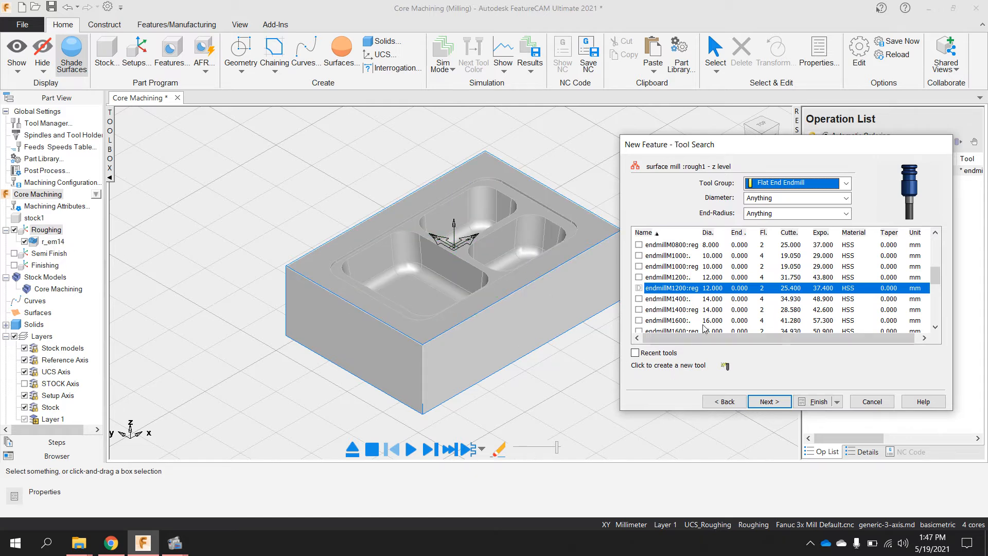
click(797, 310)
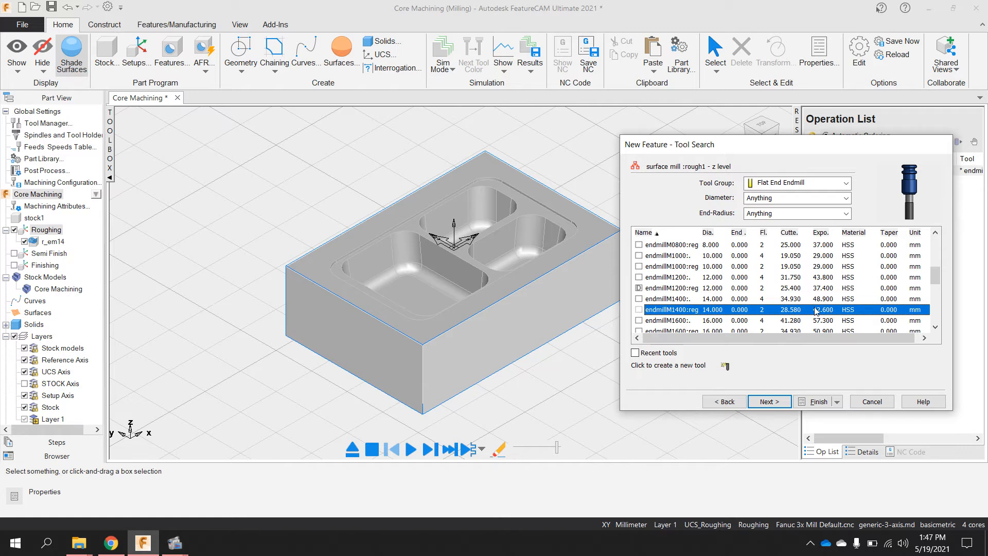
click(768, 288)
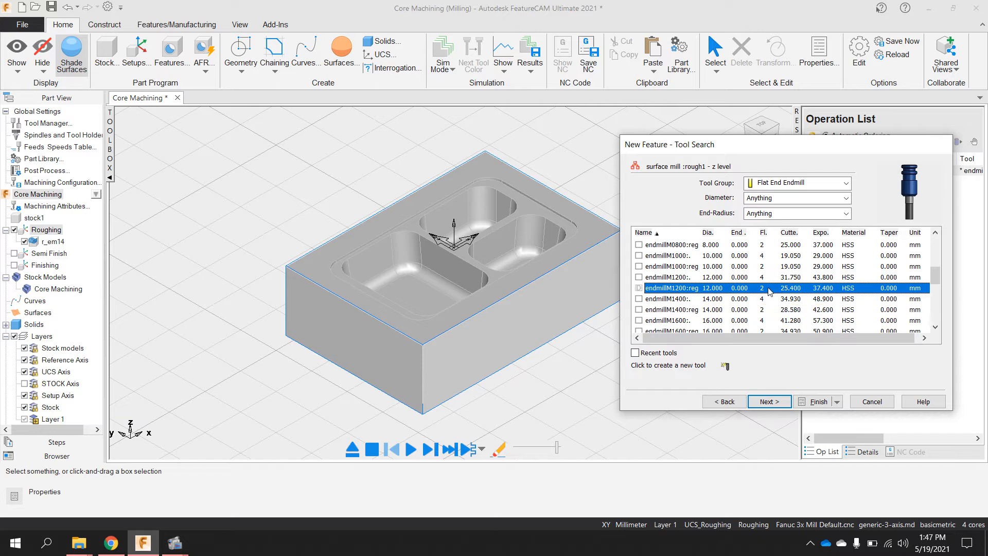
Set endmillM1200:reg's cutter length to 28.58 mm and exposed length to 42.6 mm, and make the edited tool the override
double_click(715, 289)
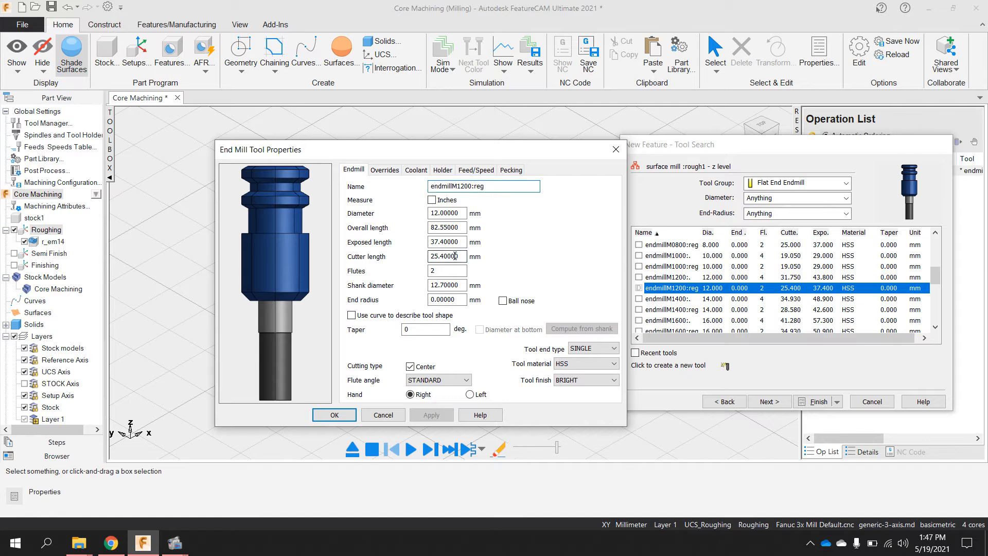
click(454, 256)
double_click(455, 256)
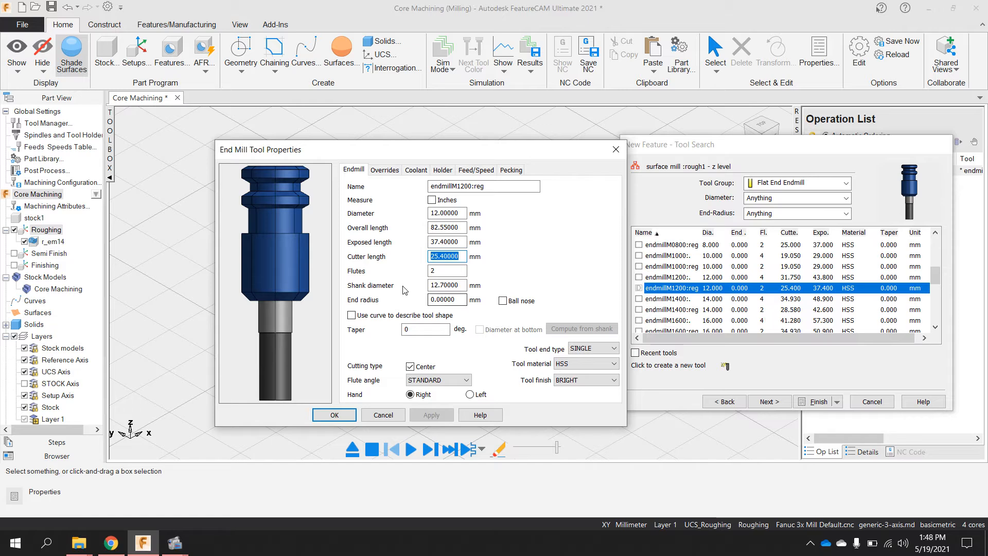
text(2)
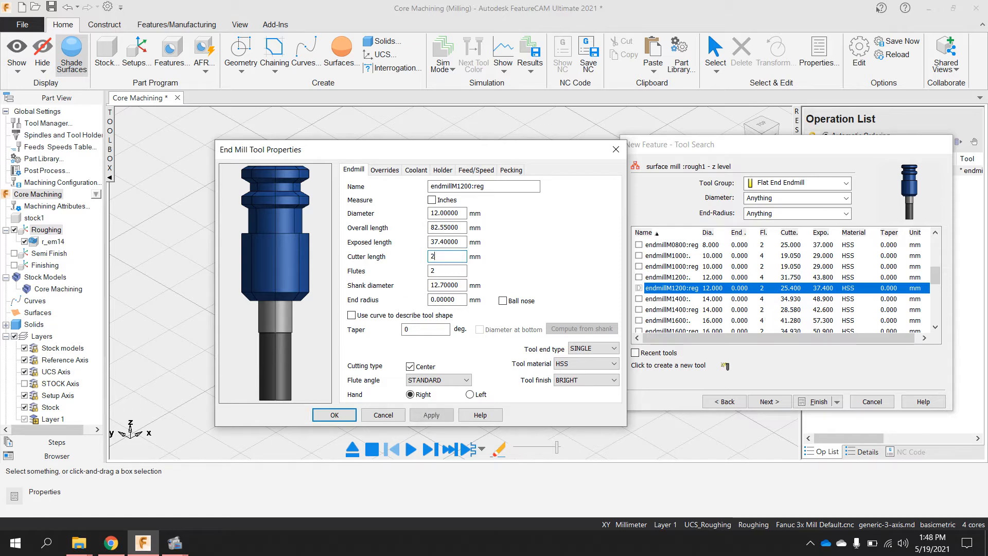
text(8.58)
key(shift+Tab)
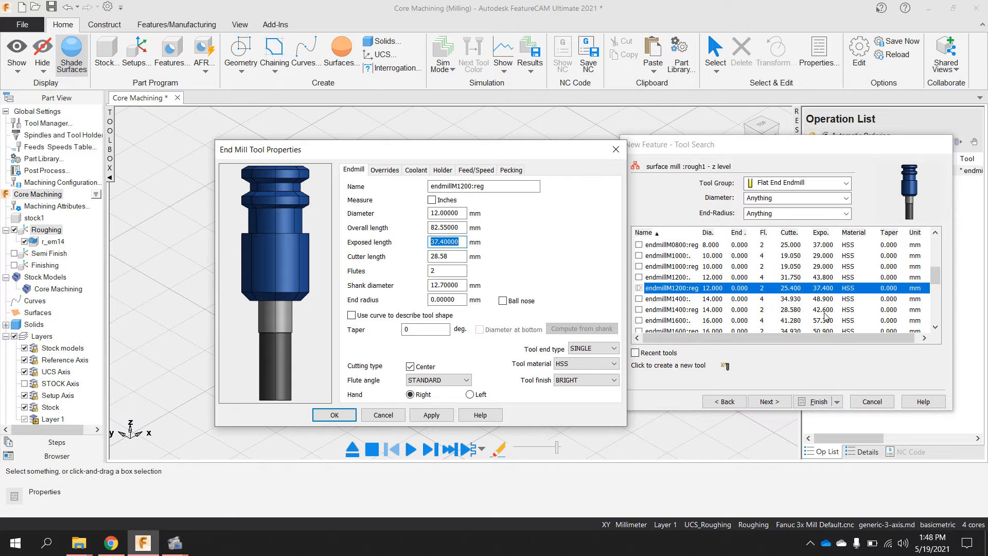
text(42.6)
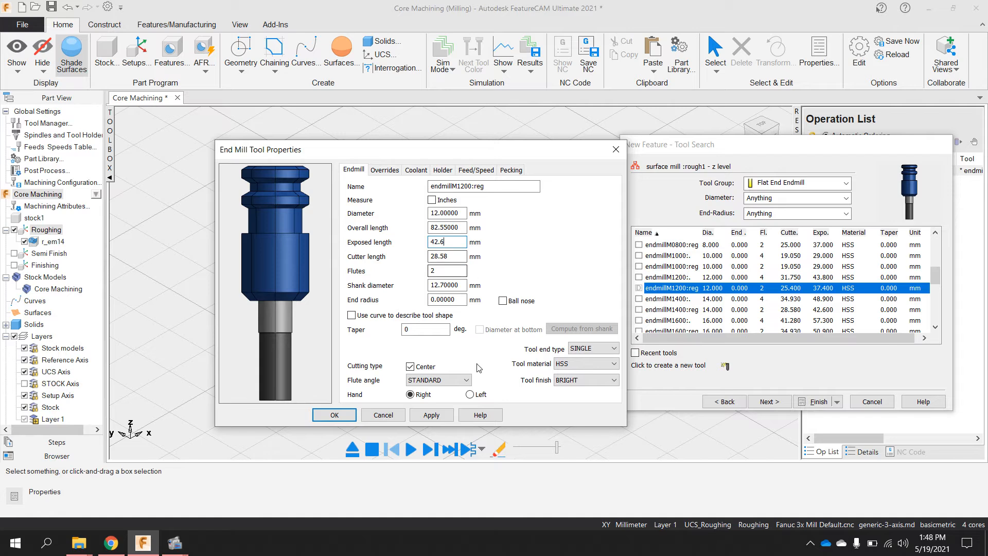
click(432, 415)
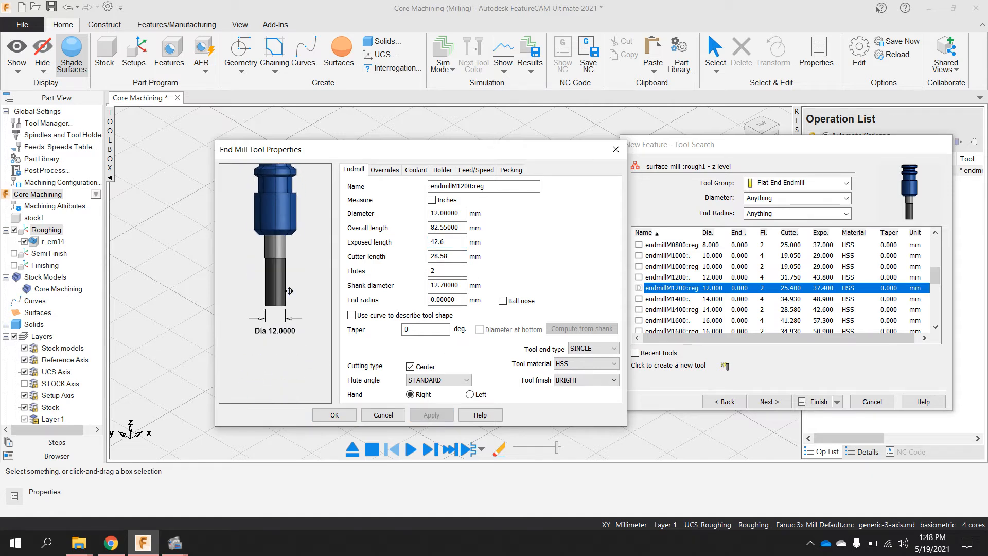
click(333, 414)
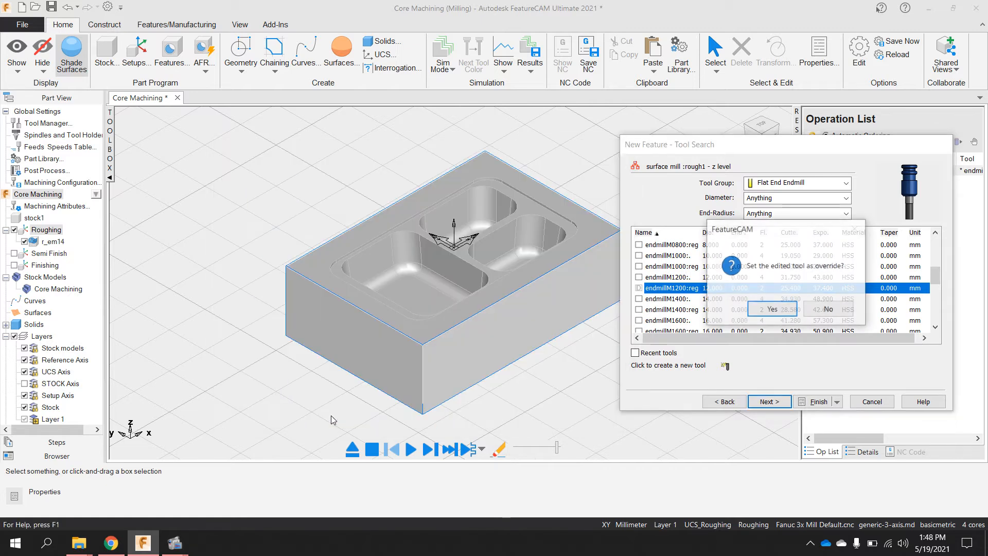
click(772, 309)
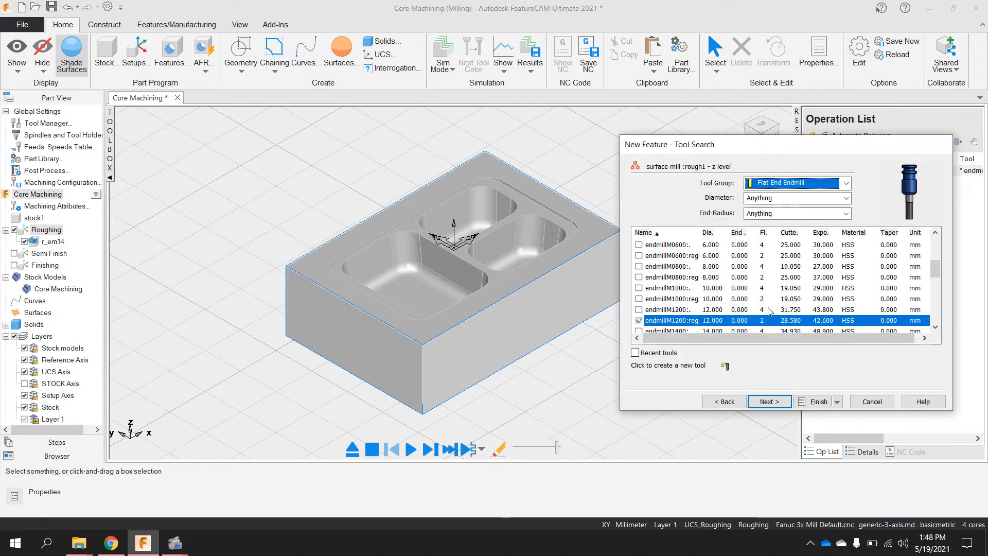
Accept the recommended speed and feed with flood coolant, and create the surface milling feature
click(776, 406)
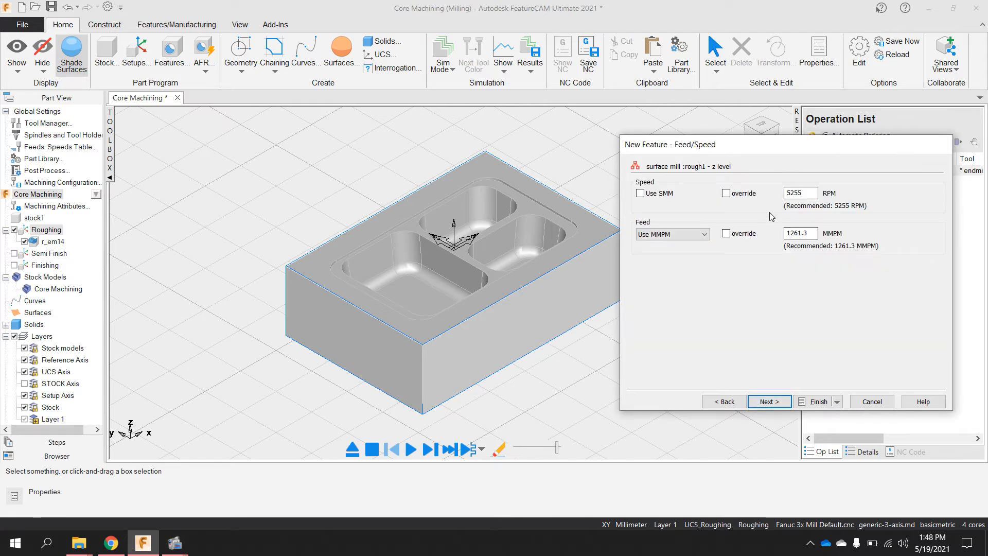
click(784, 402)
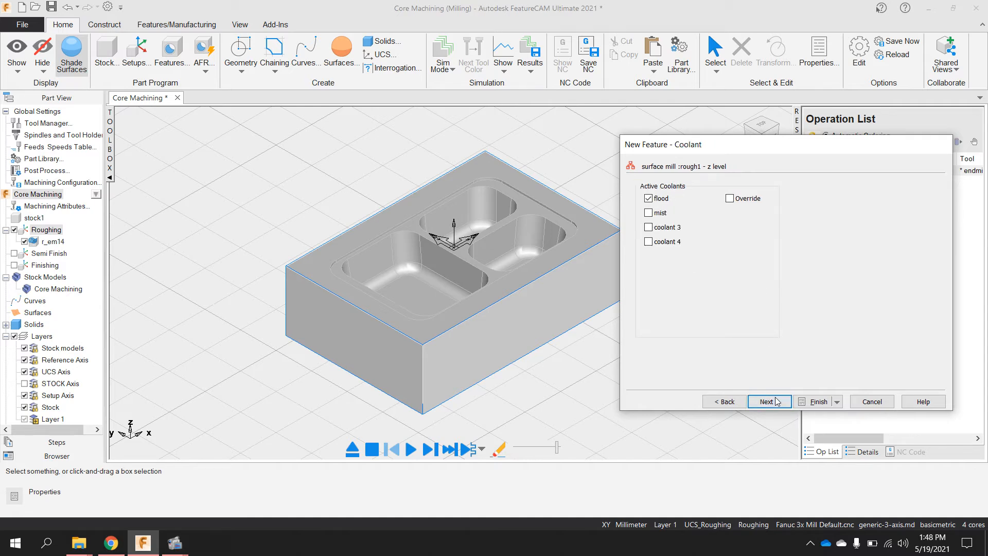
click(776, 401)
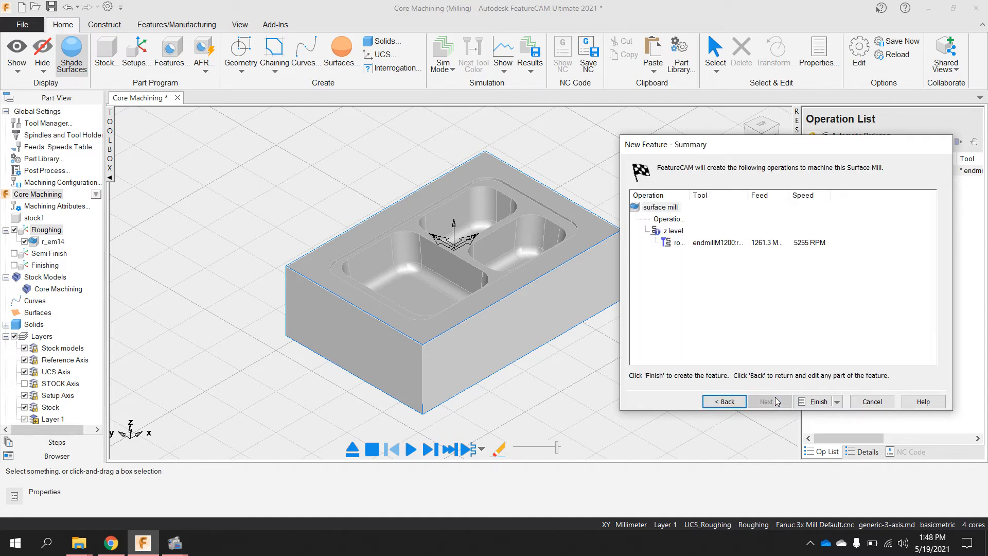
click(808, 402)
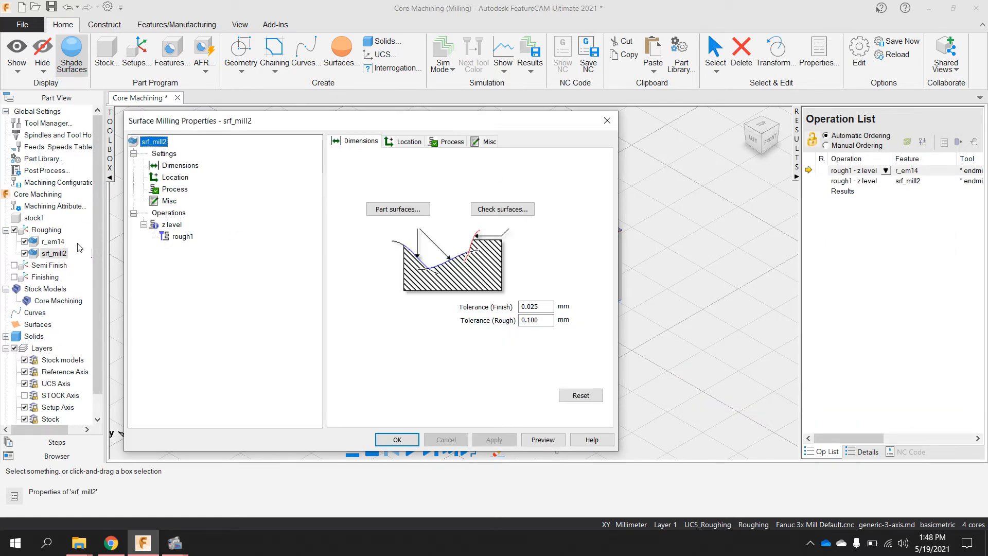
Enable the Stock Model option in the stock settings of srf_mill2's z level operation
click(182, 237)
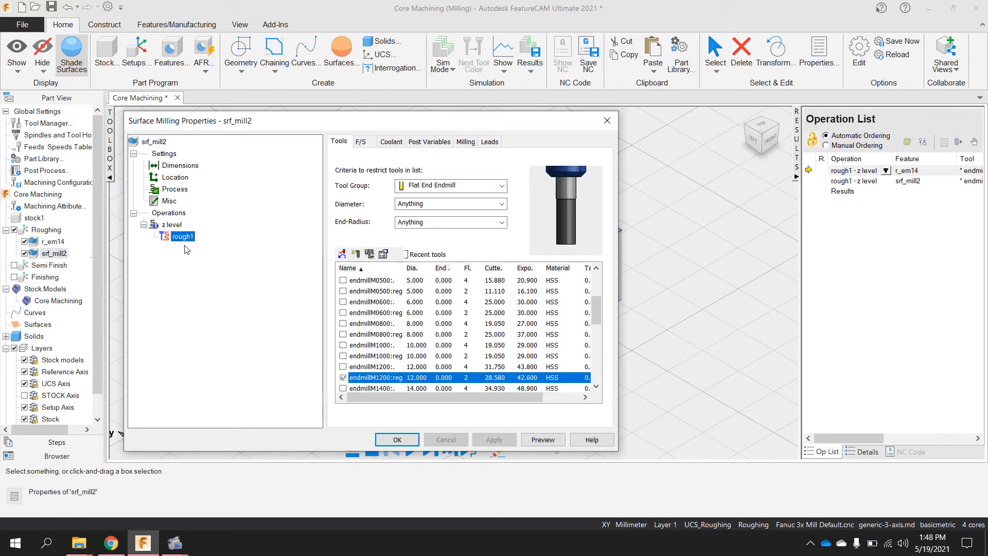
click(466, 142)
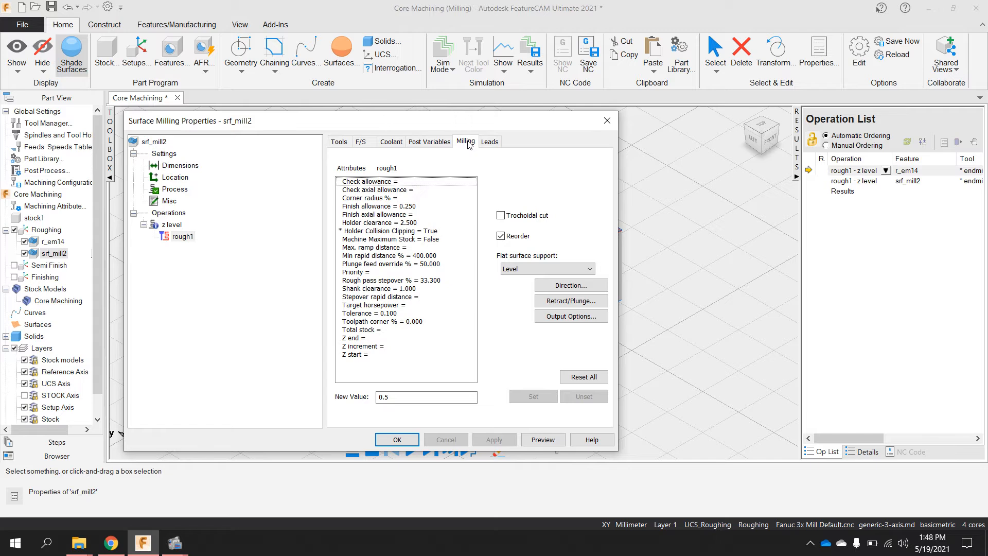
click(173, 226)
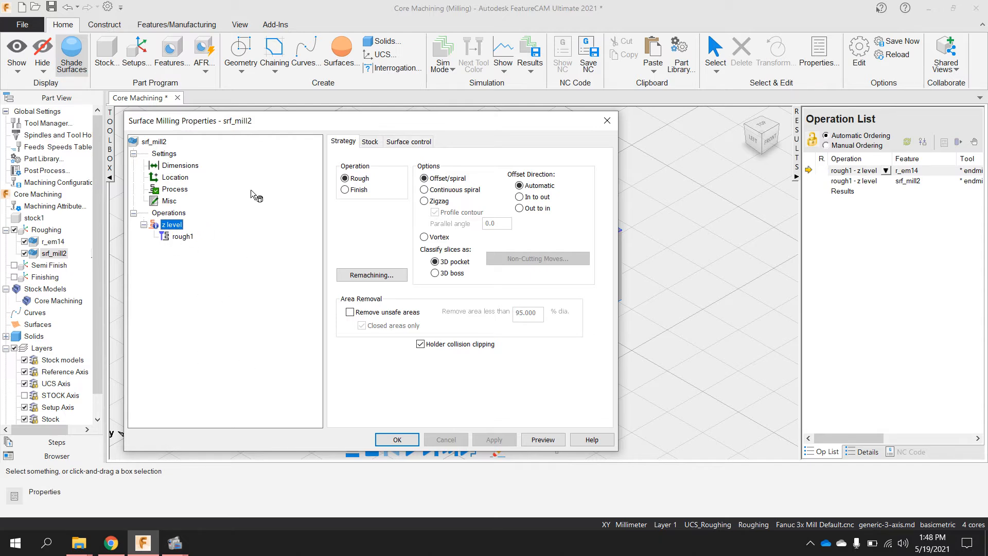
click(370, 142)
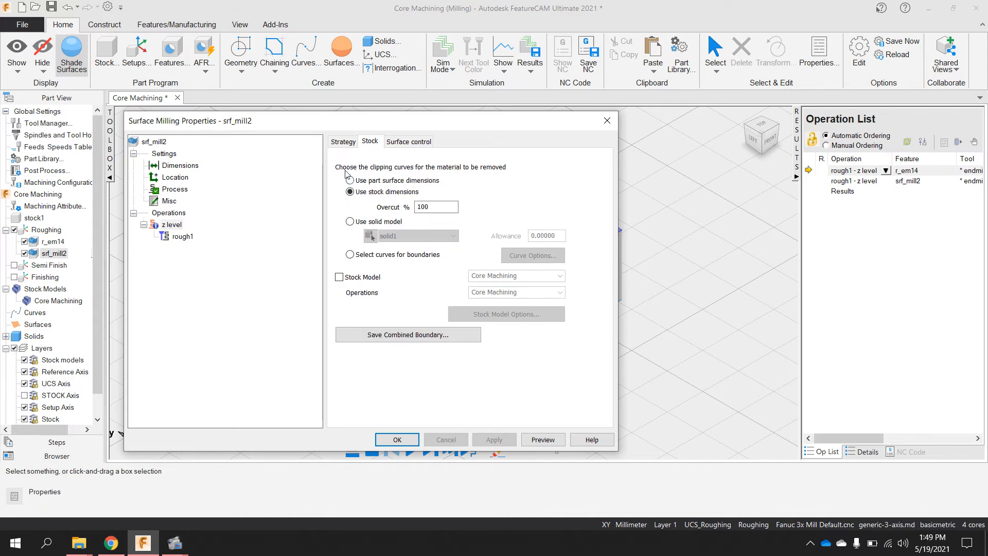
click(338, 278)
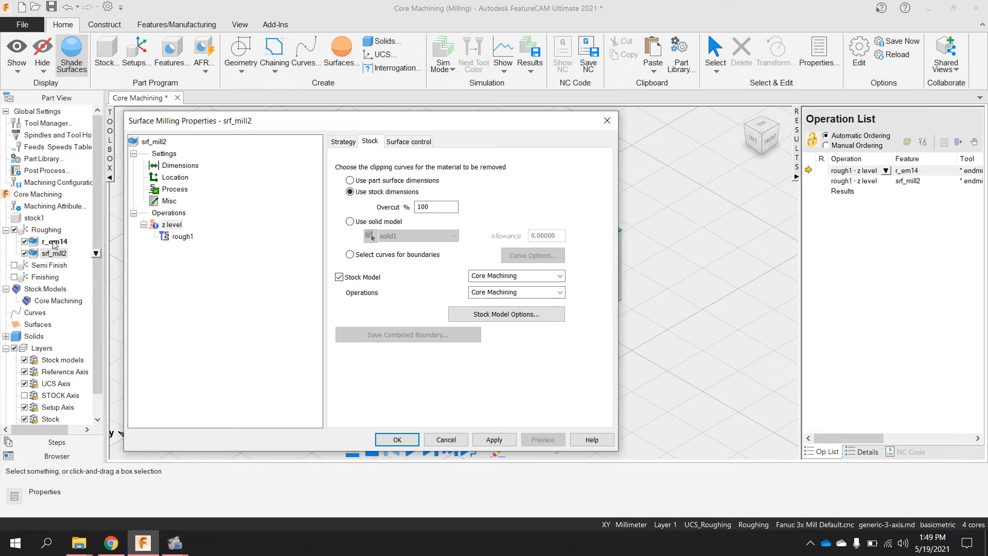
click(338, 277)
click(338, 277)
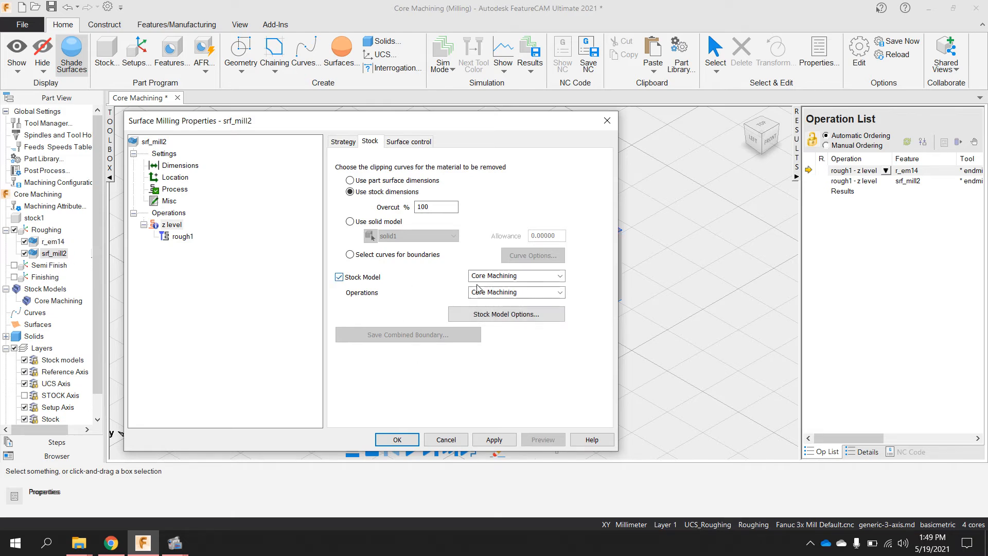
Use the Core Machining stock model with r_em14, rough1 - z level as its operation, and apply the stock settings
click(560, 294)
click(560, 295)
click(559, 276)
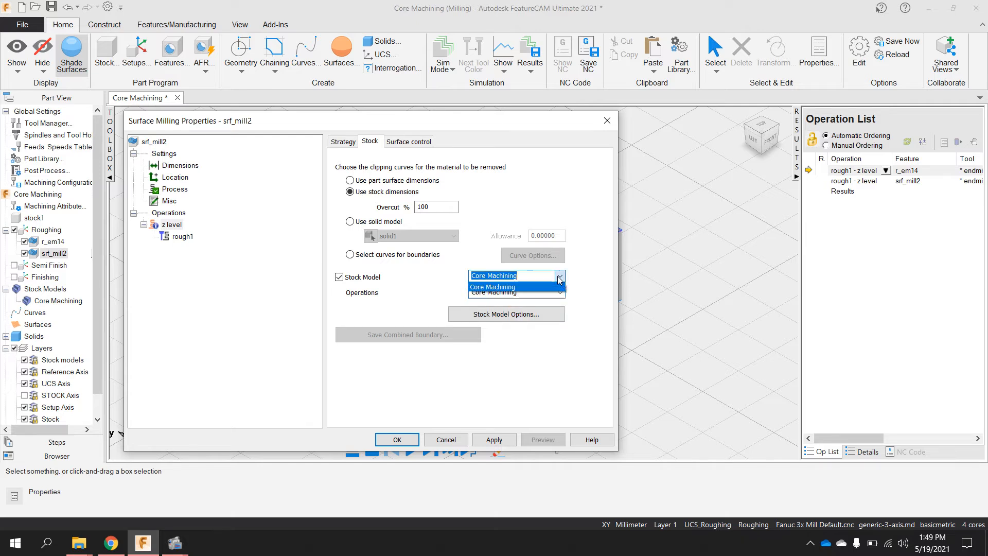
click(558, 286)
click(561, 292)
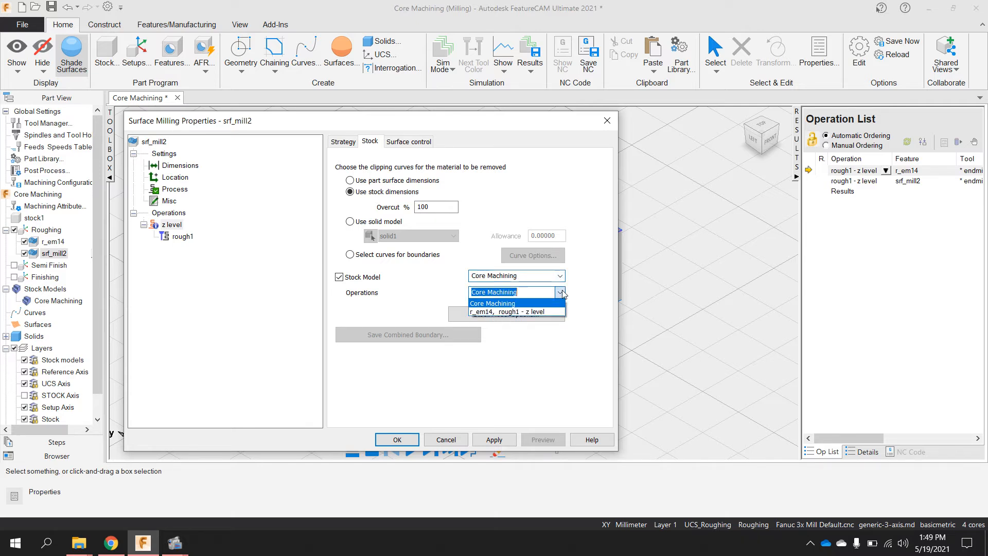
click(486, 312)
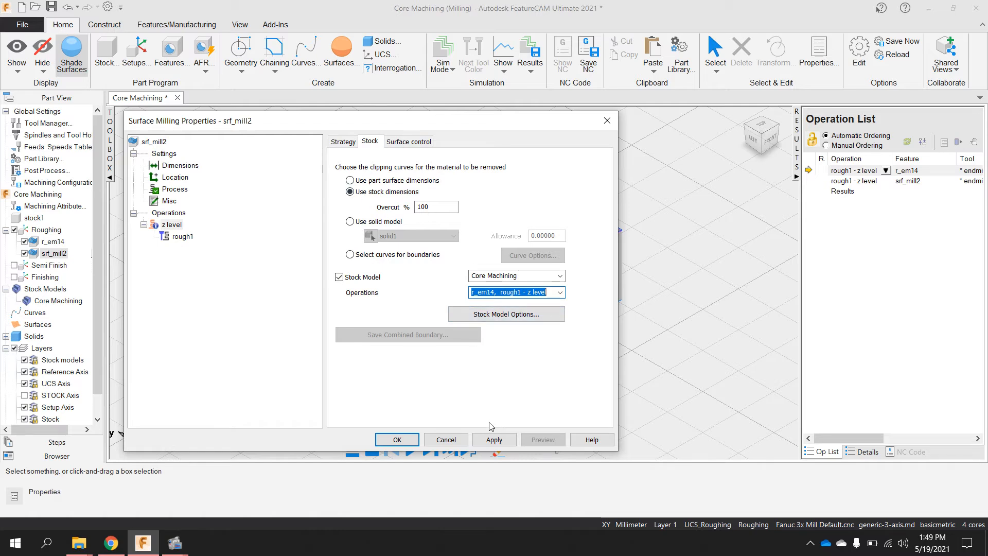
click(487, 438)
Set the Z increment to 1 and the finish allowance to 0.5 for srf_mill2's rough1 operation
click(182, 236)
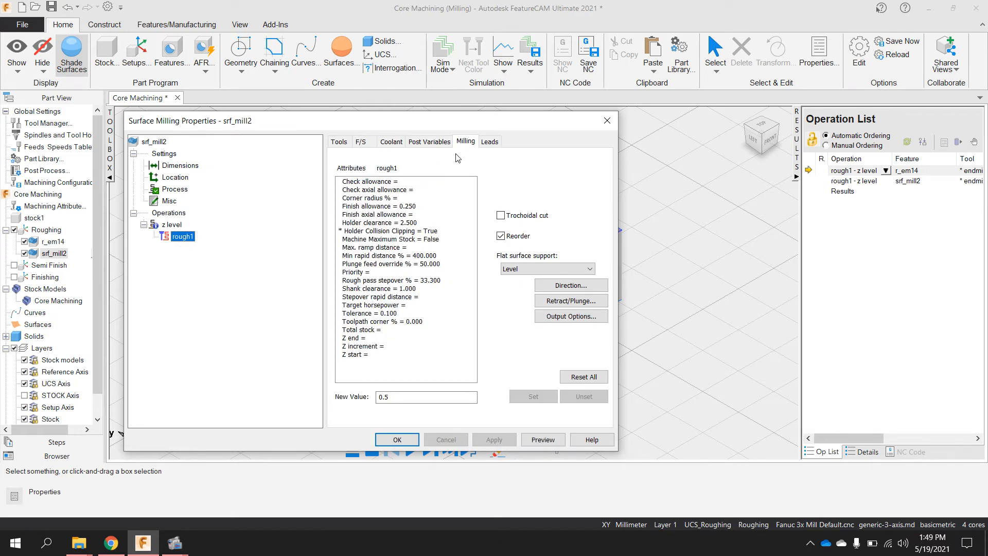
click(384, 347)
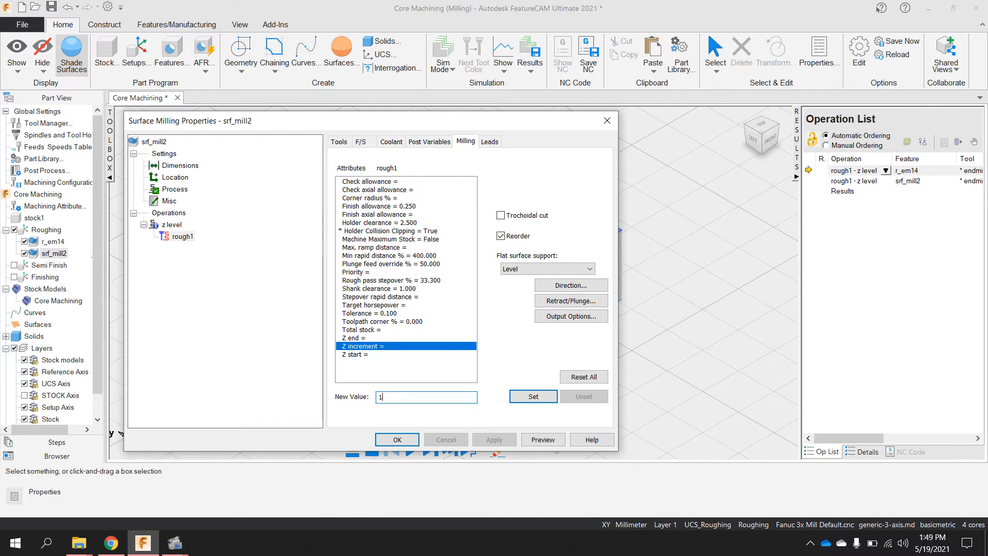
click(545, 399)
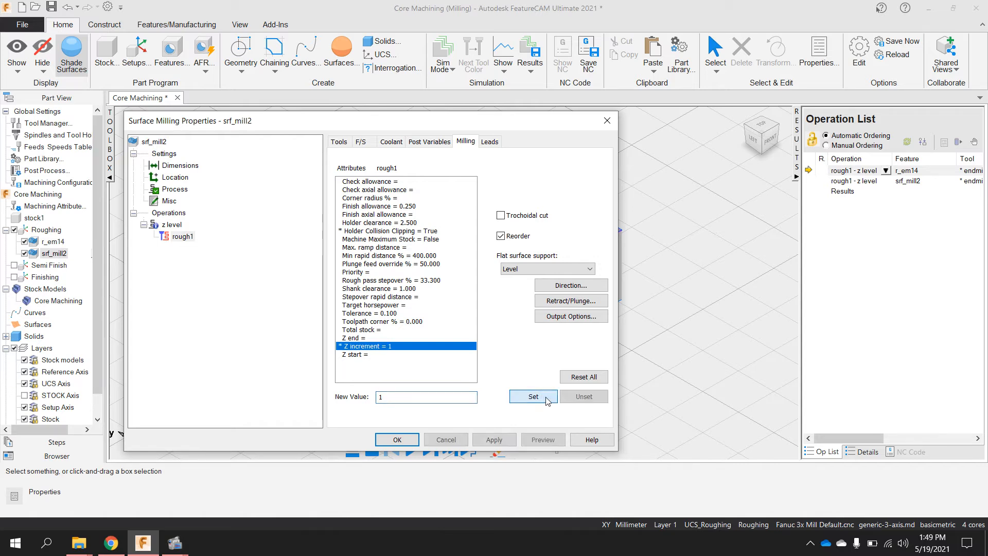
click(347, 206)
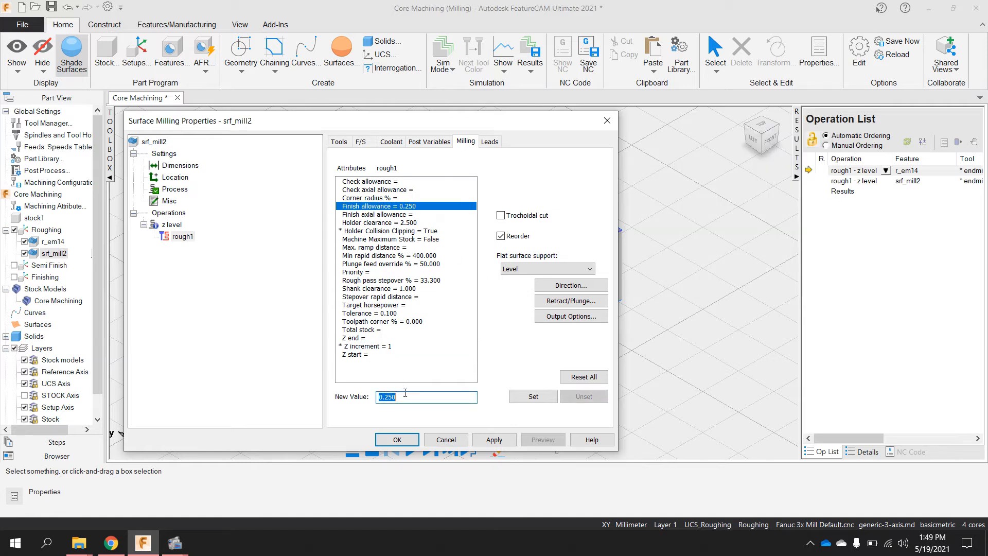
text(0.5)
click(545, 397)
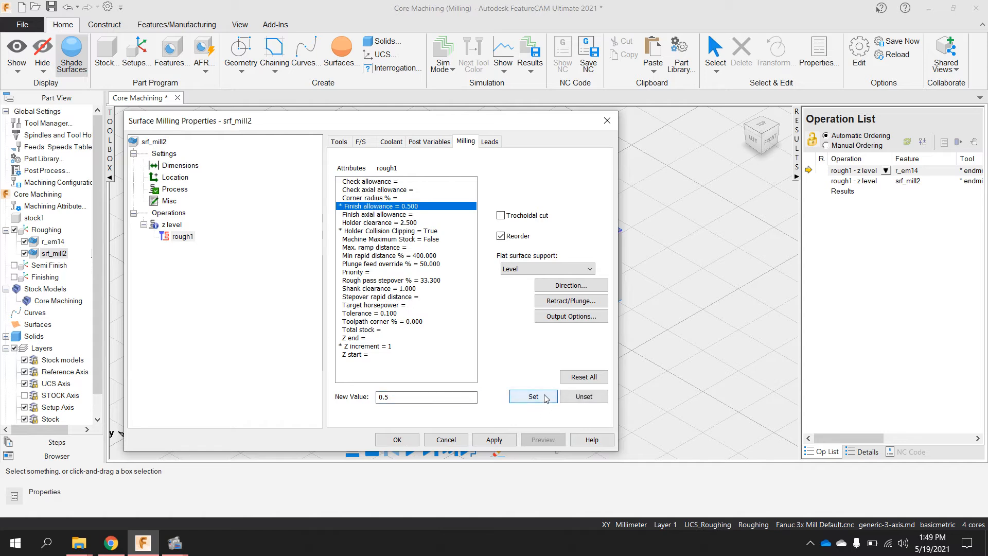
Apply the changed milling attributes to srf_mill2 and accept its surface milling properties
click(494, 439)
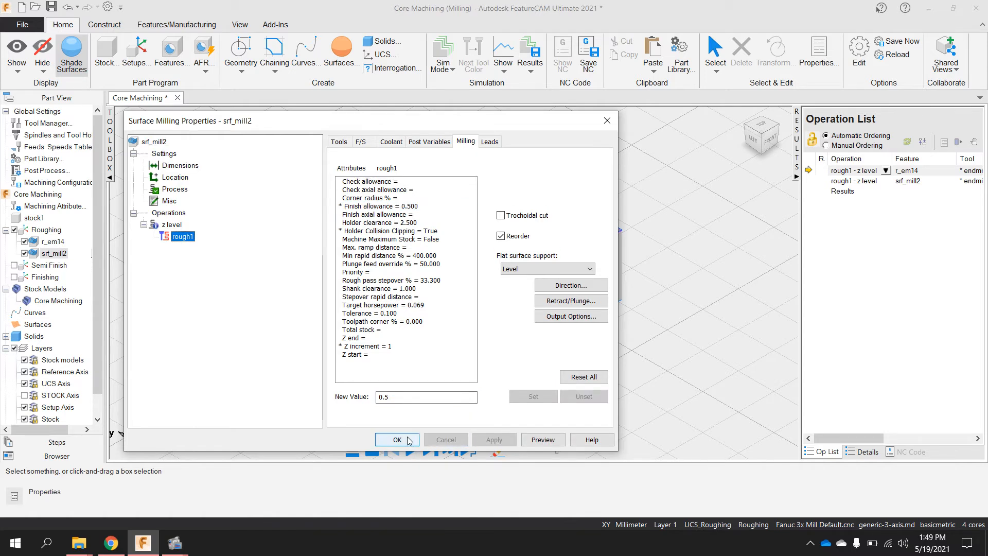
click(397, 440)
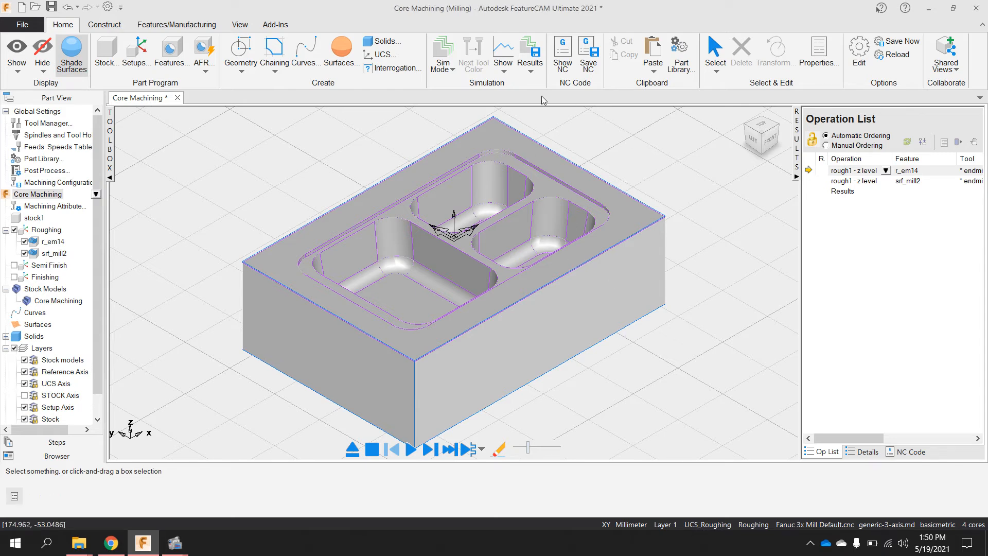
Set the simulation mode to 3D and show the tool holder in the simulation
click(442, 59)
click(447, 128)
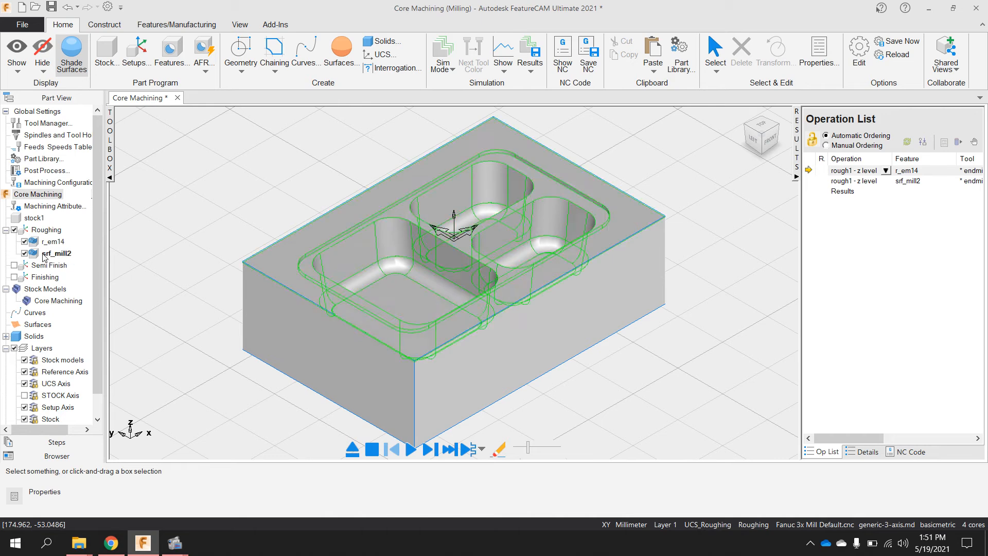
click(443, 61)
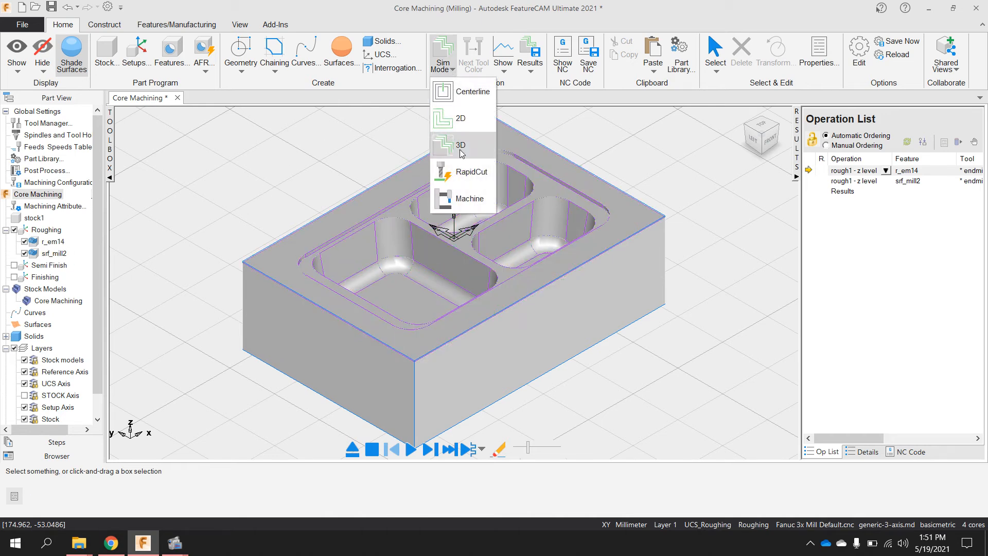
click(457, 129)
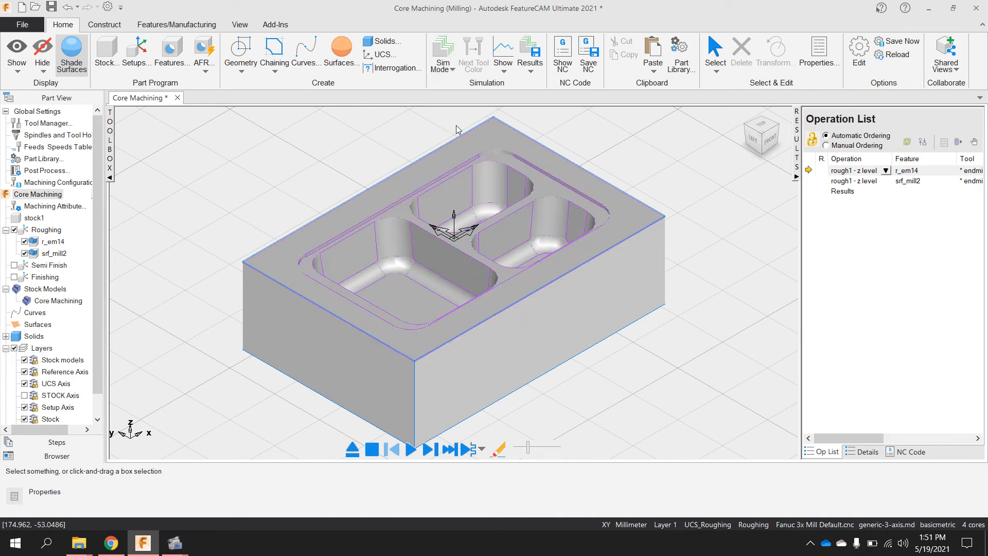
click(502, 62)
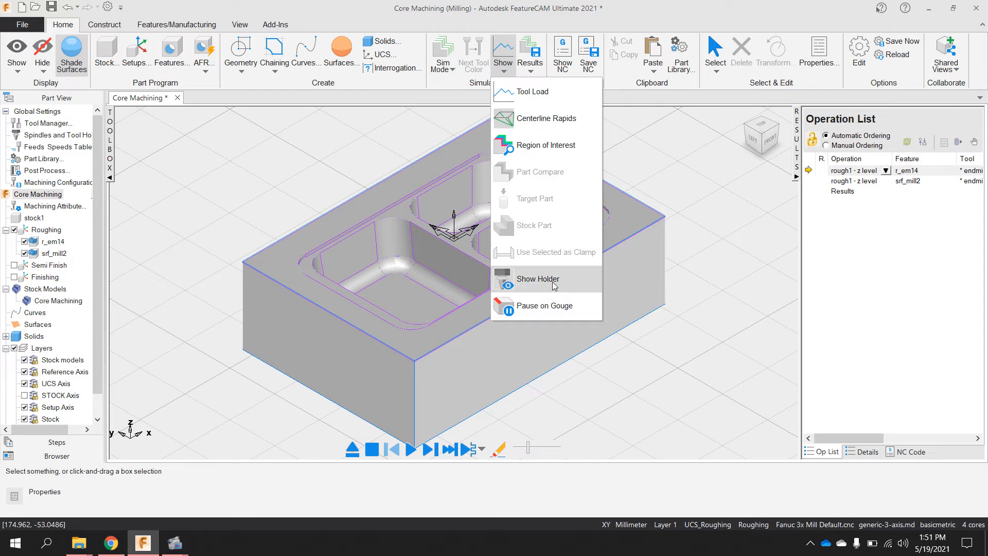
click(526, 284)
click(502, 64)
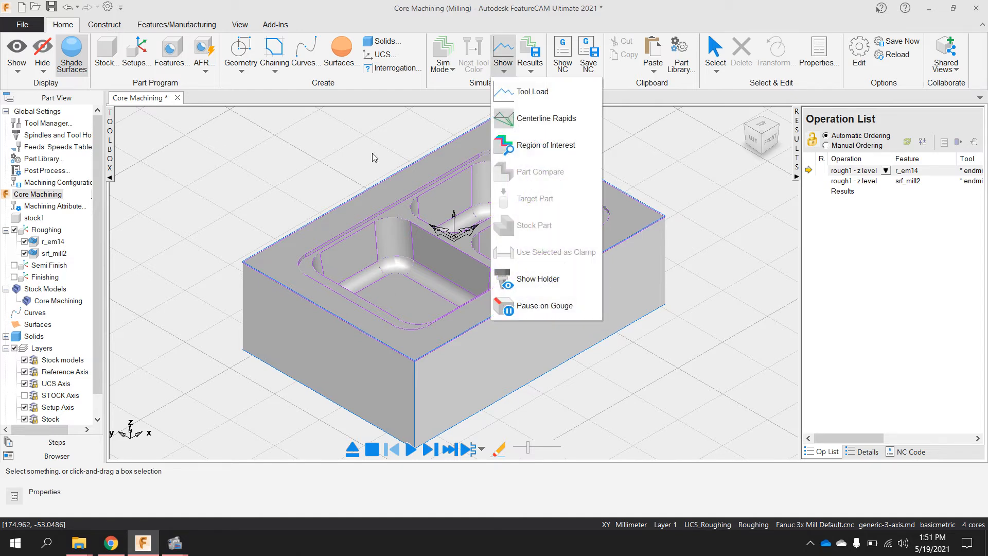
click(531, 279)
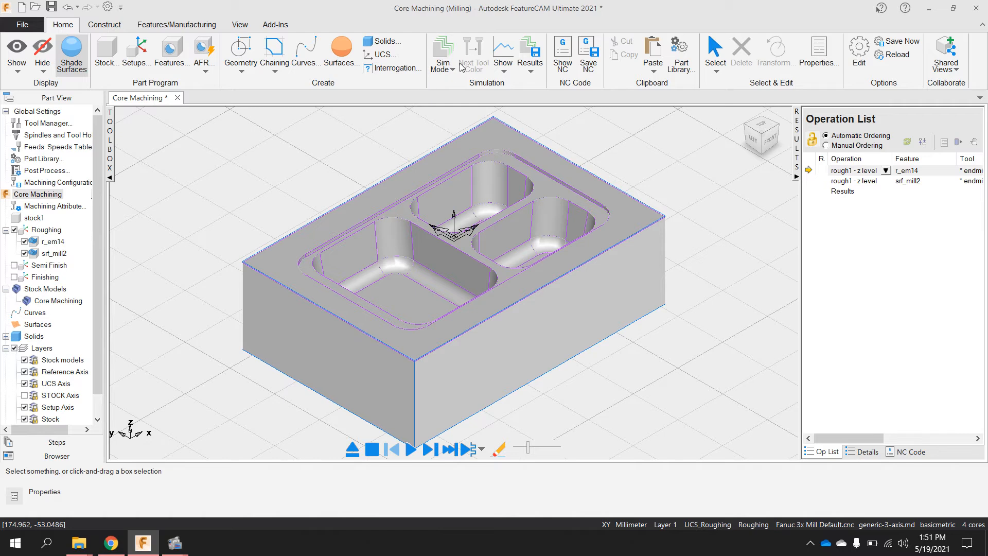
Run the 3D simulation of r_em14 and srf_mill2, adjusting the playback speed, and examine the roughed pockets
click(410, 450)
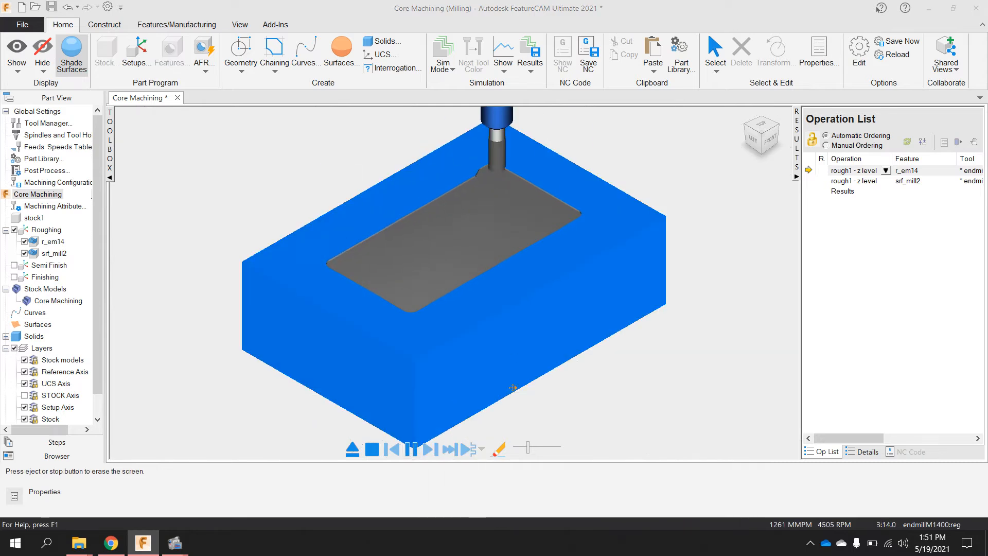
drag(527, 447, 517, 446)
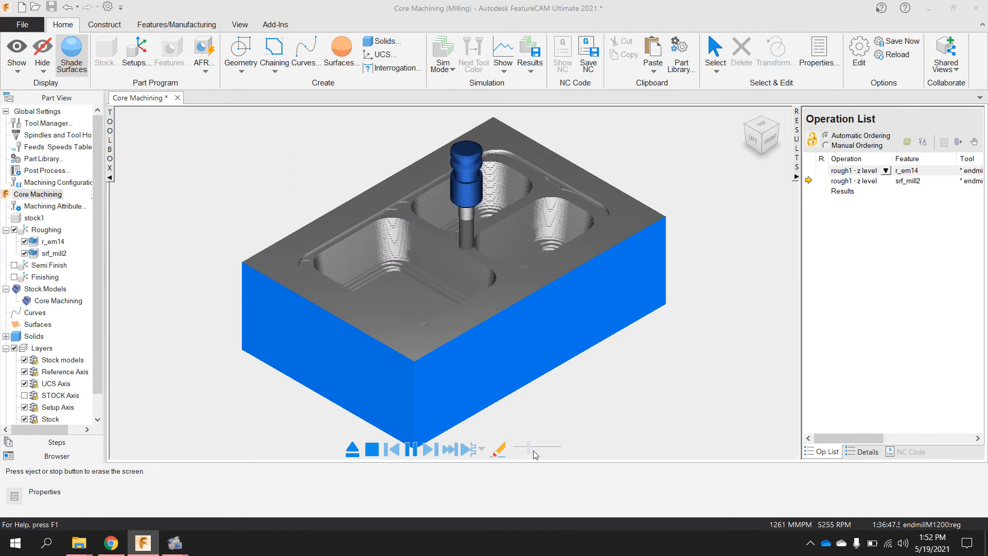
drag(517, 446, 544, 447)
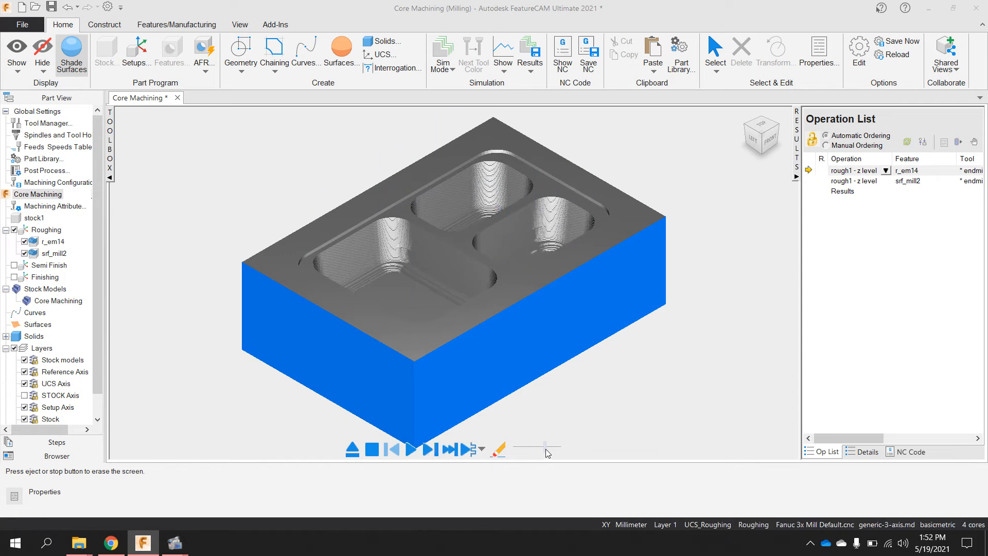
scroll(514, 217, up, 2)
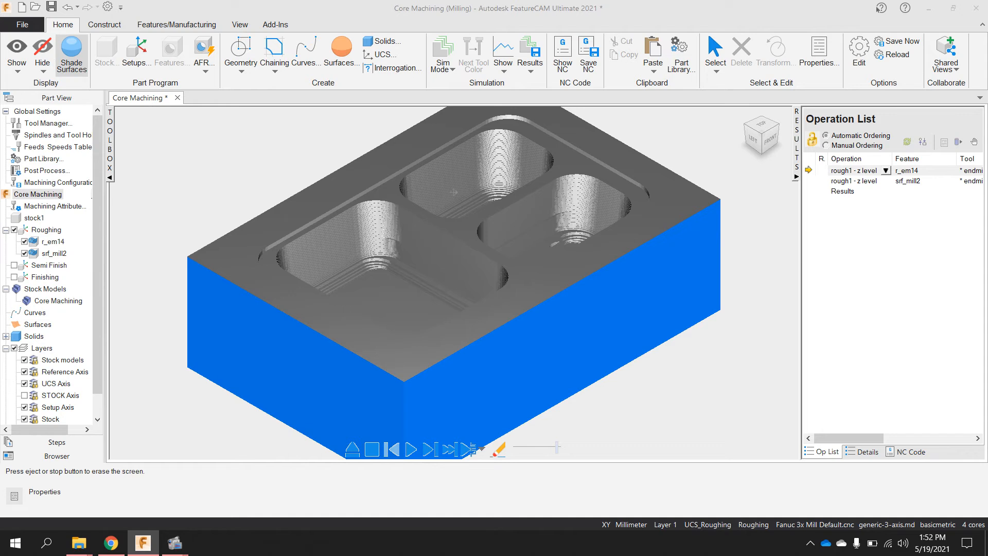
Rename the srf_mill2 feature in the Roughing setup as RestR_EM12
click(58, 254)
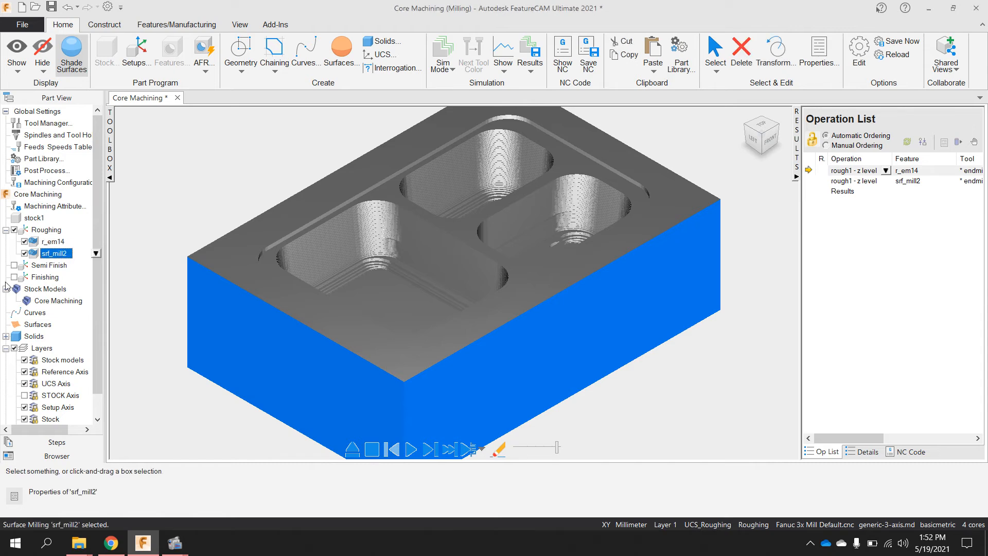
click(82, 301)
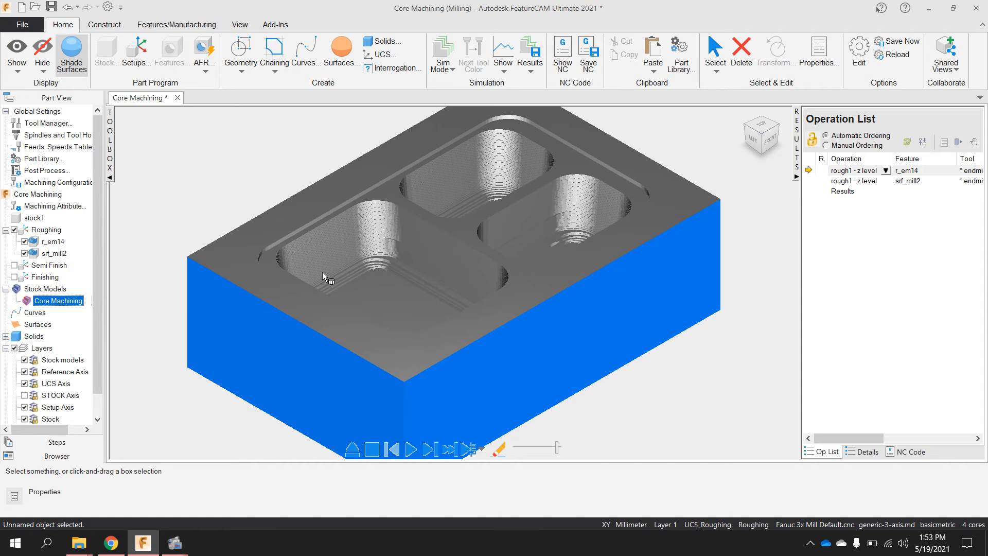
click(64, 253)
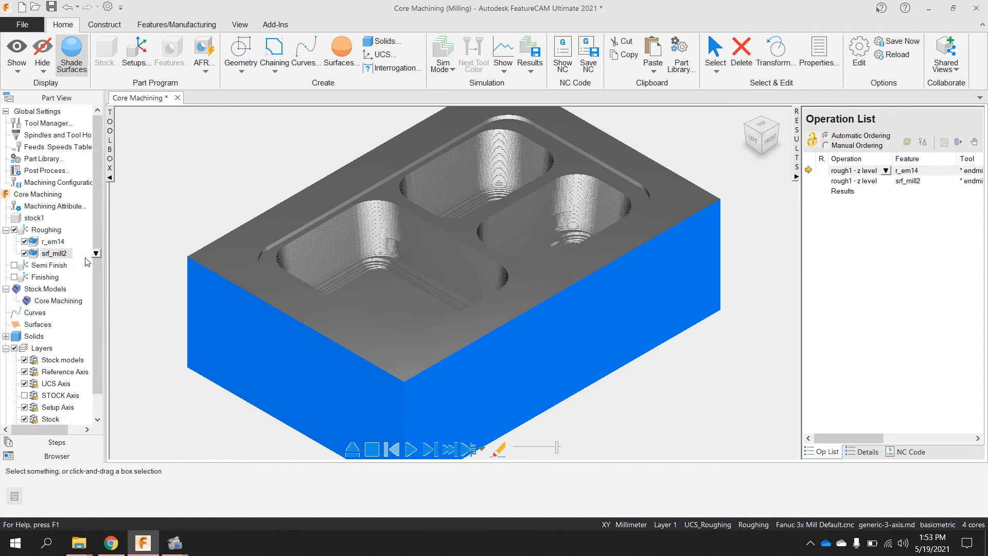
right_click(75, 258)
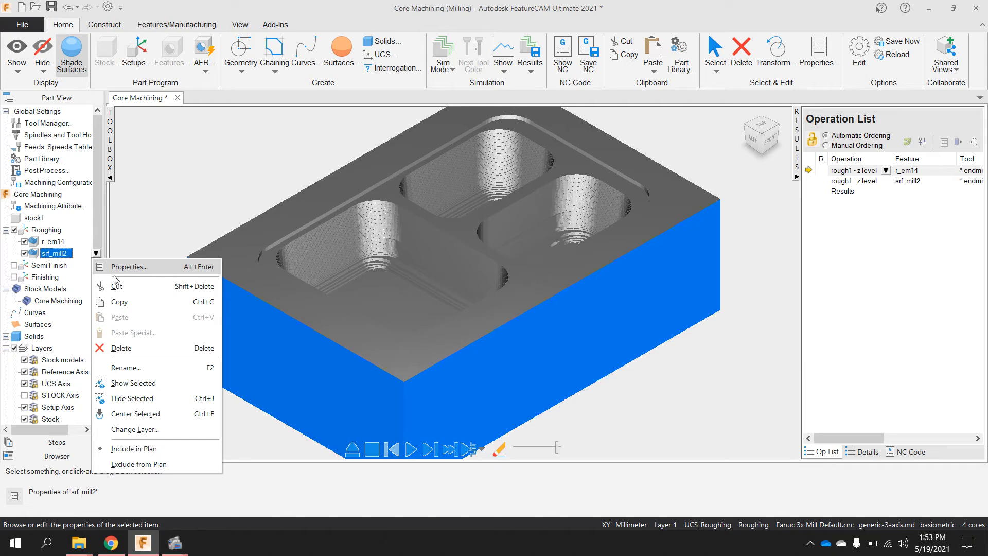
click(129, 367)
click(542, 278)
drag(542, 278, 324, 278)
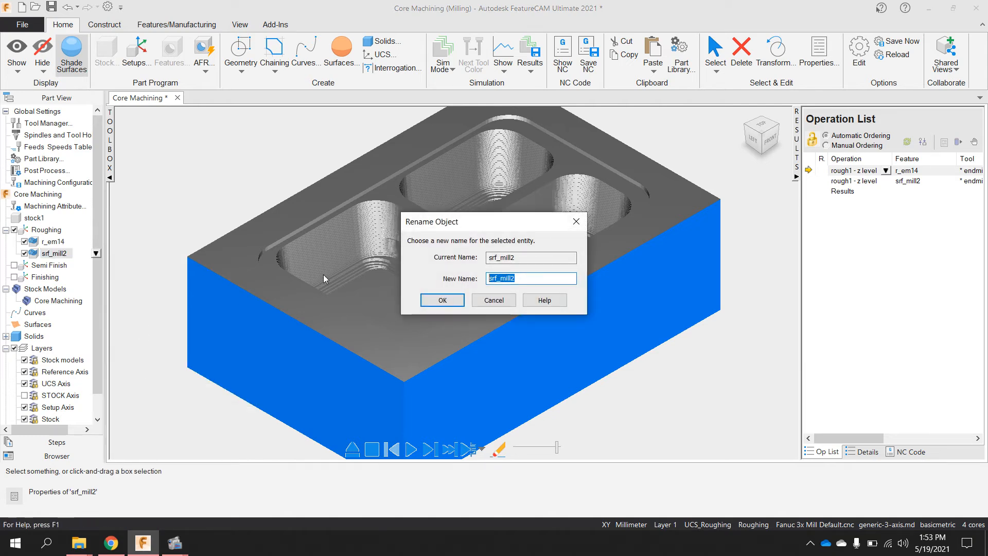
text(RestR_EM12)
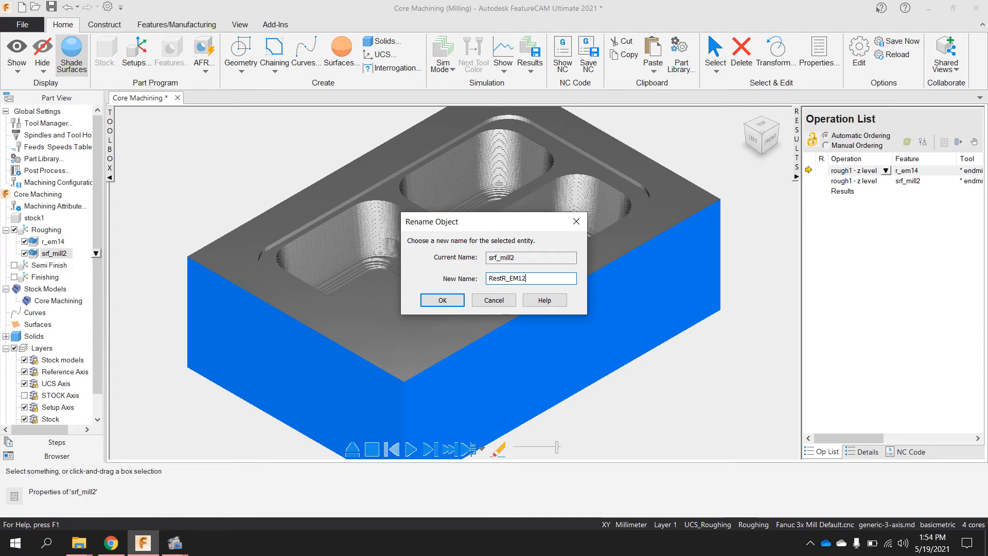
click(455, 301)
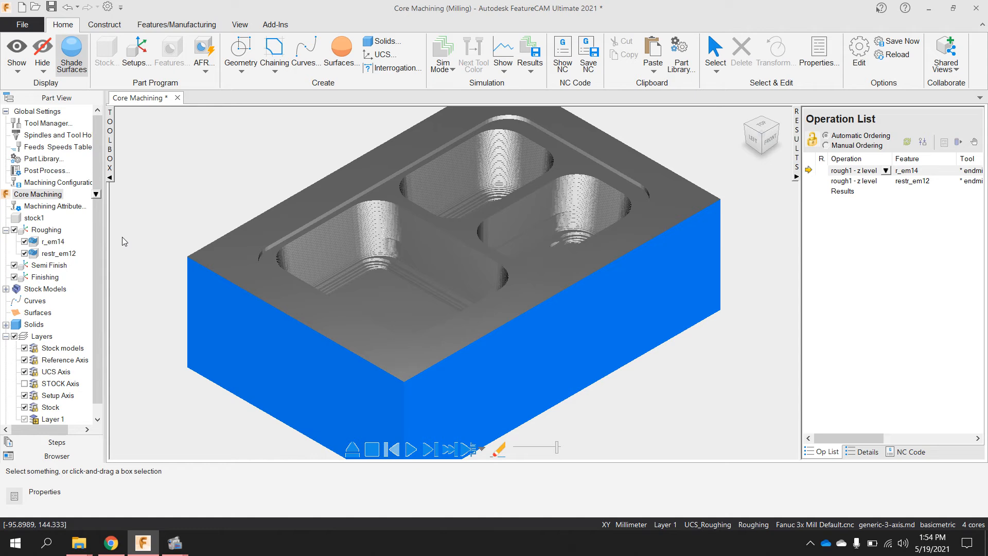
Add the restr_em12, rough1 - z level operation to the Core Machining stock model and accept its properties
click(67, 254)
click(68, 255)
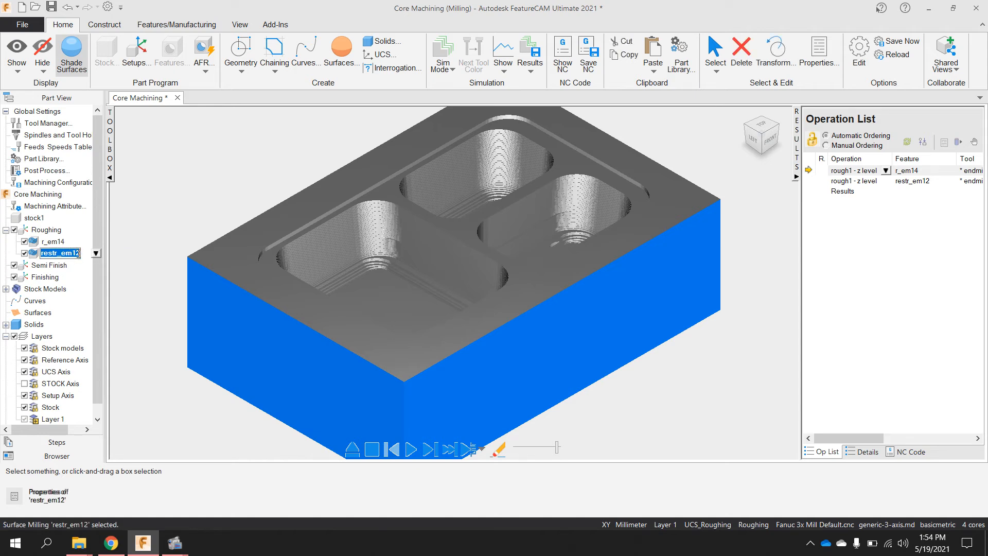
click(54, 289)
click(6, 290)
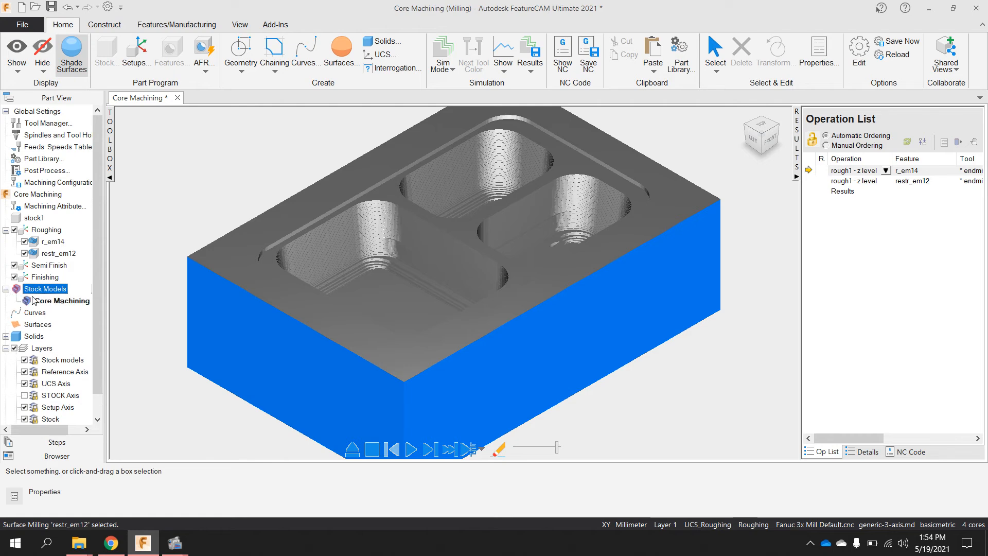
double_click(58, 301)
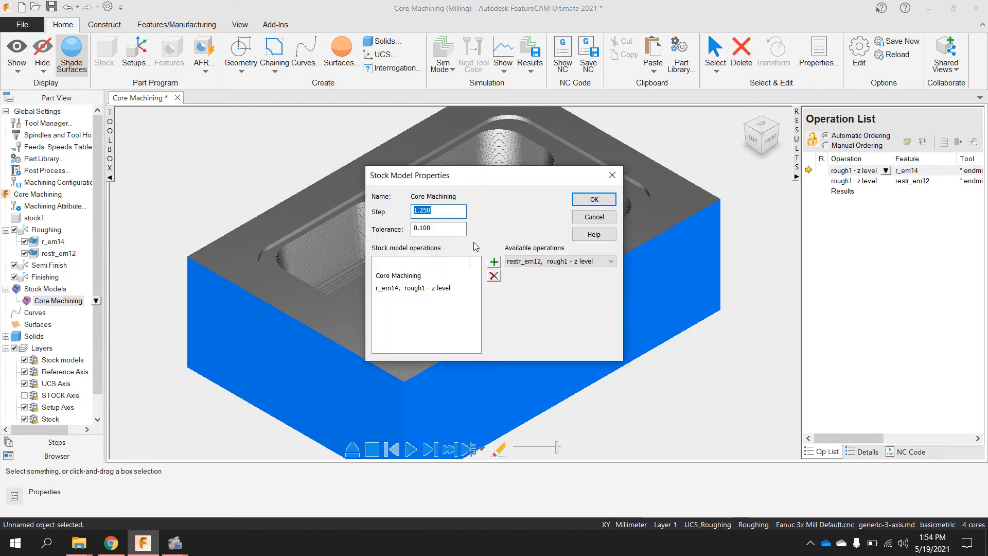
click(573, 261)
click(560, 274)
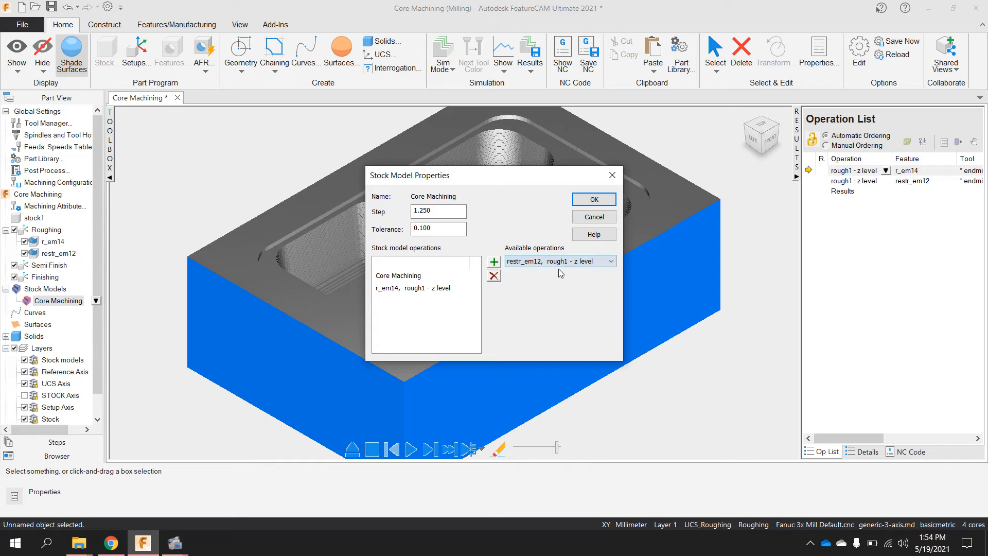
click(495, 264)
click(614, 202)
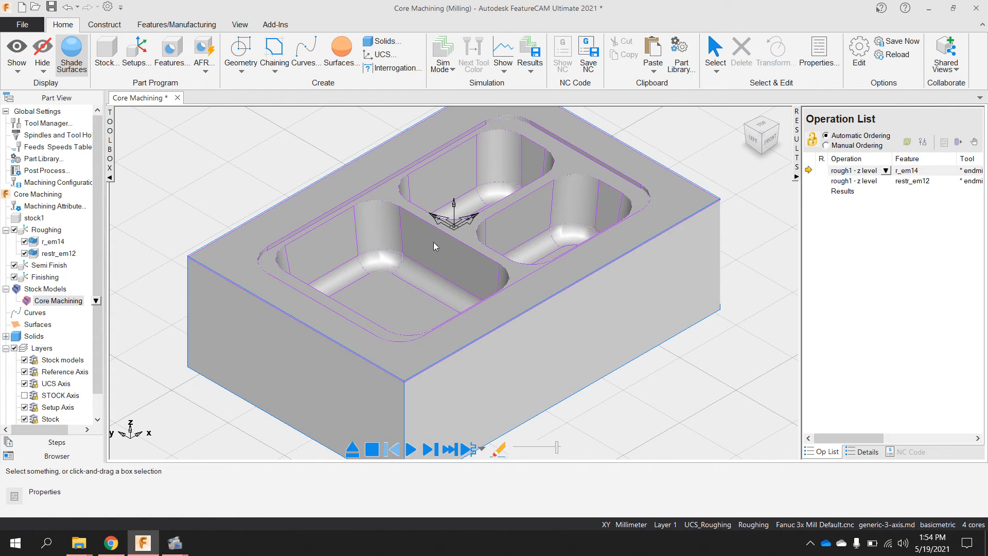
click(532, 71)
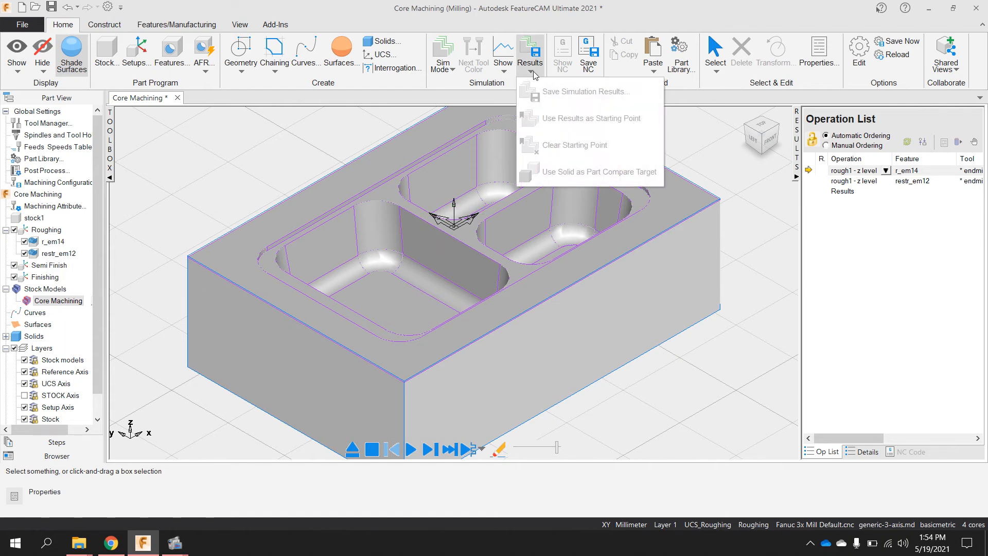
click(243, 160)
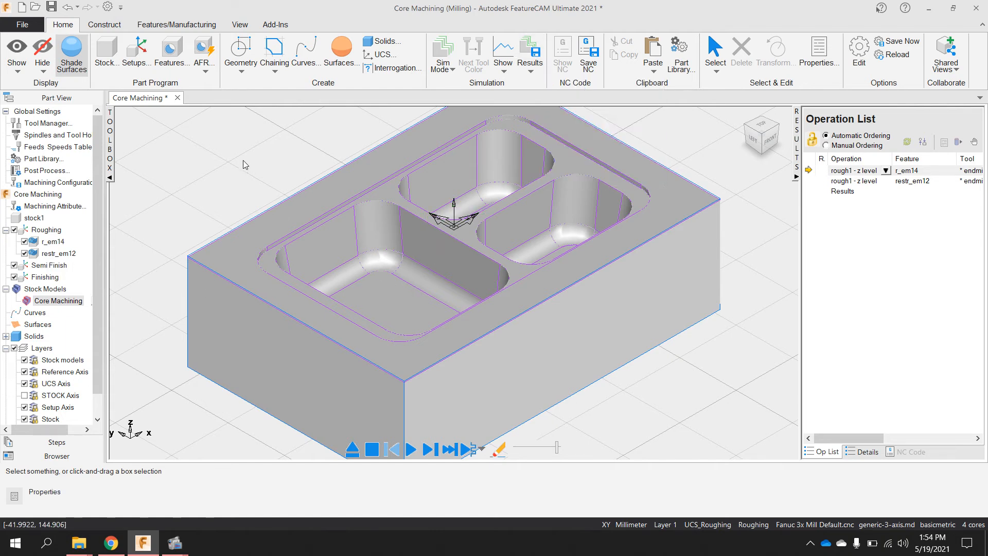
Turn off the Roughing and Finishing setups and make Semi Finish the current setup
click(13, 229)
click(6, 229)
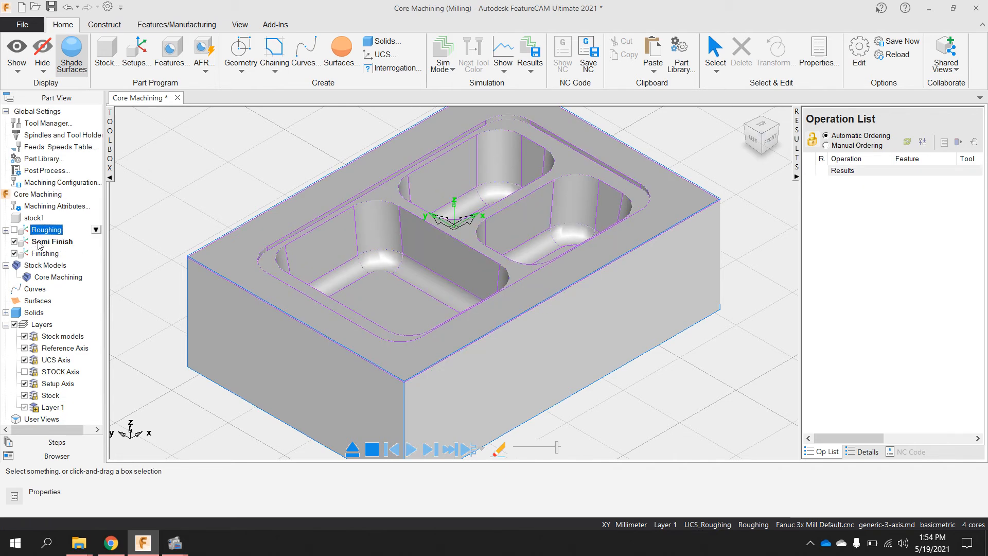
click(14, 253)
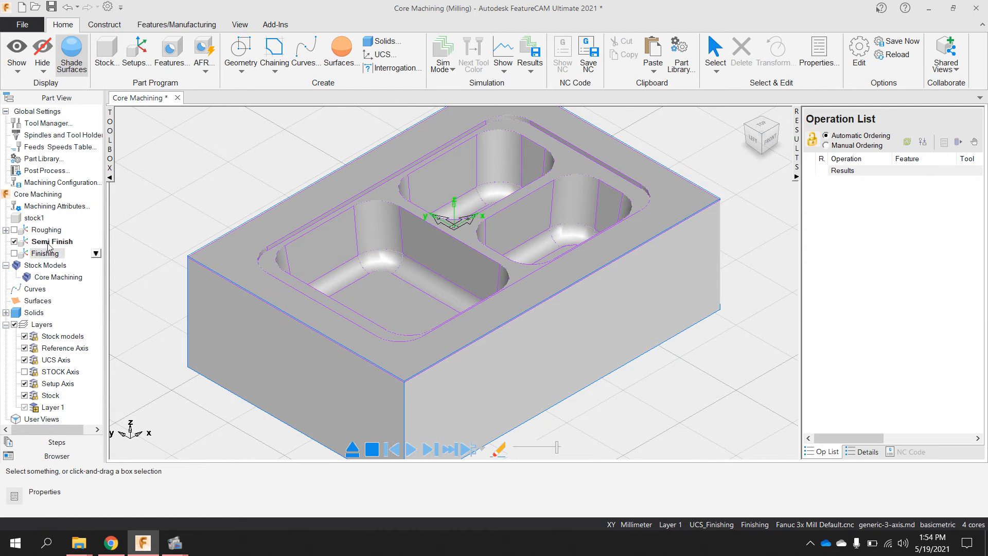
click(47, 243)
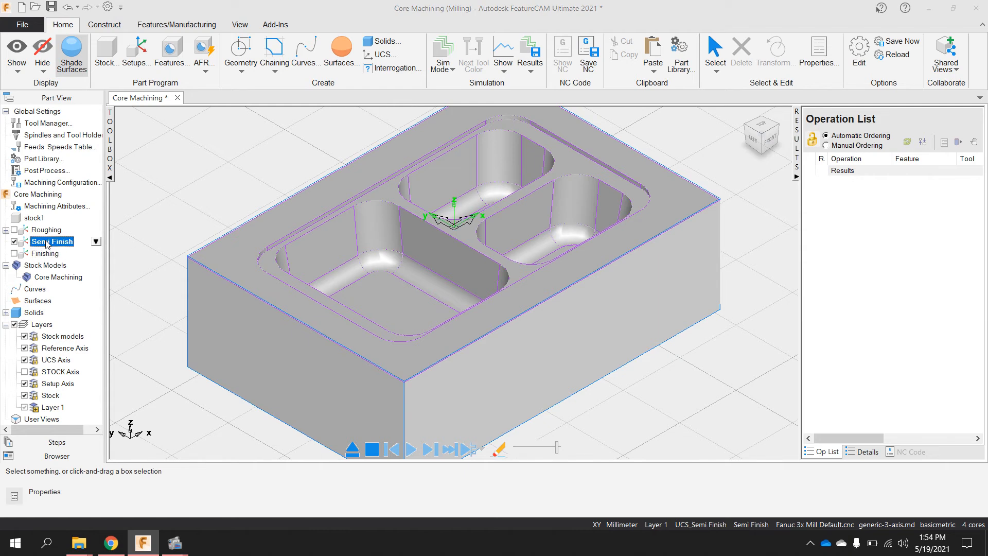
double_click(47, 243)
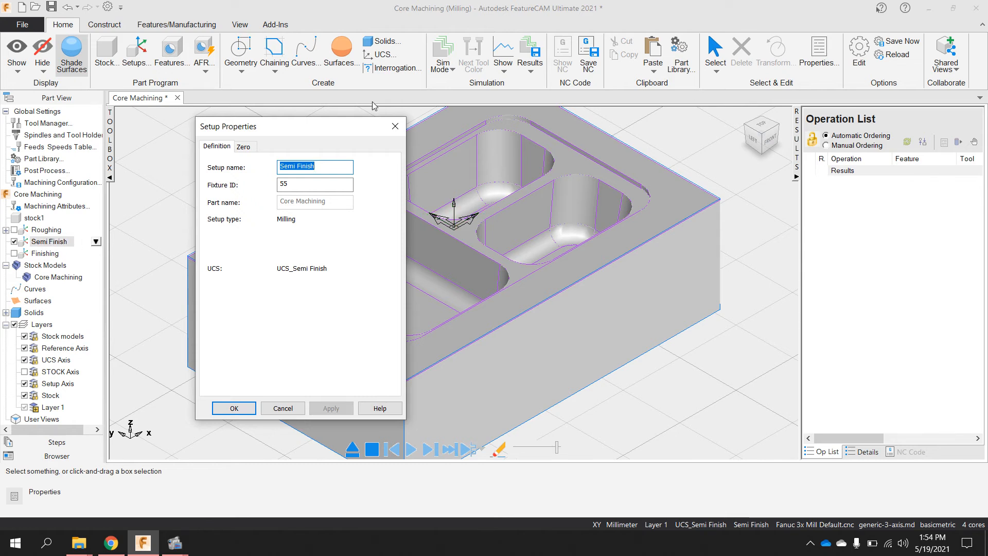
click(395, 126)
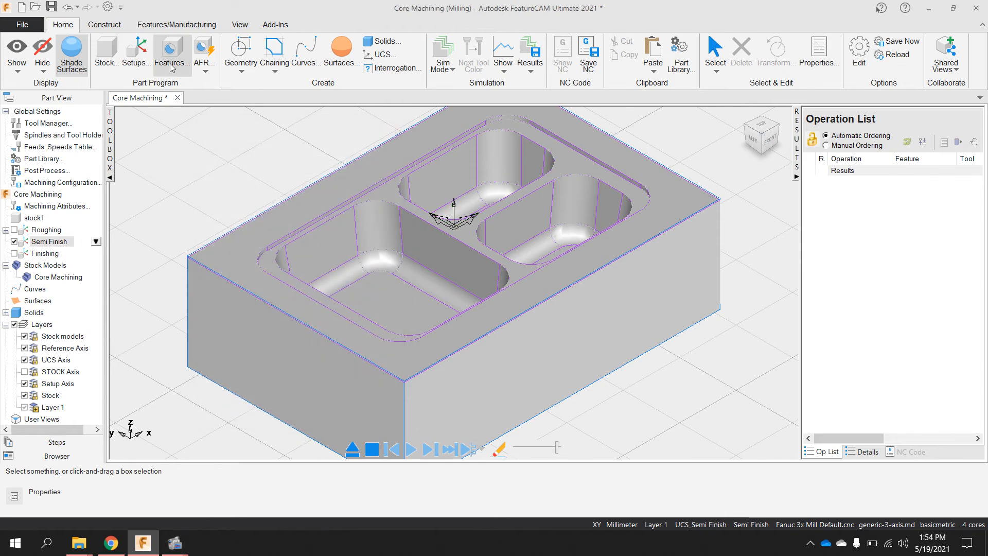
Start a Surface Milling feature in the Semi Finish setup and add all faces of the core part as part surfaces
click(170, 63)
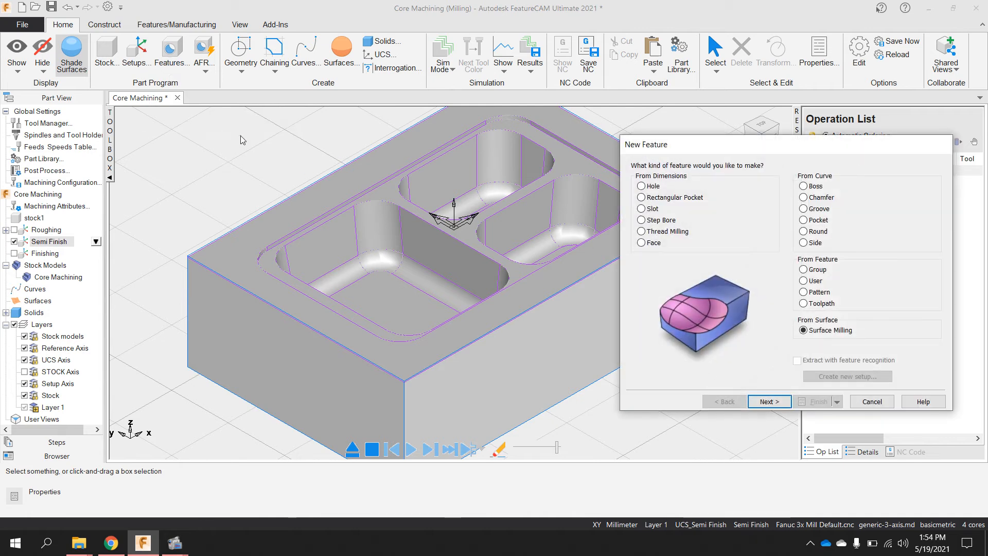
click(768, 401)
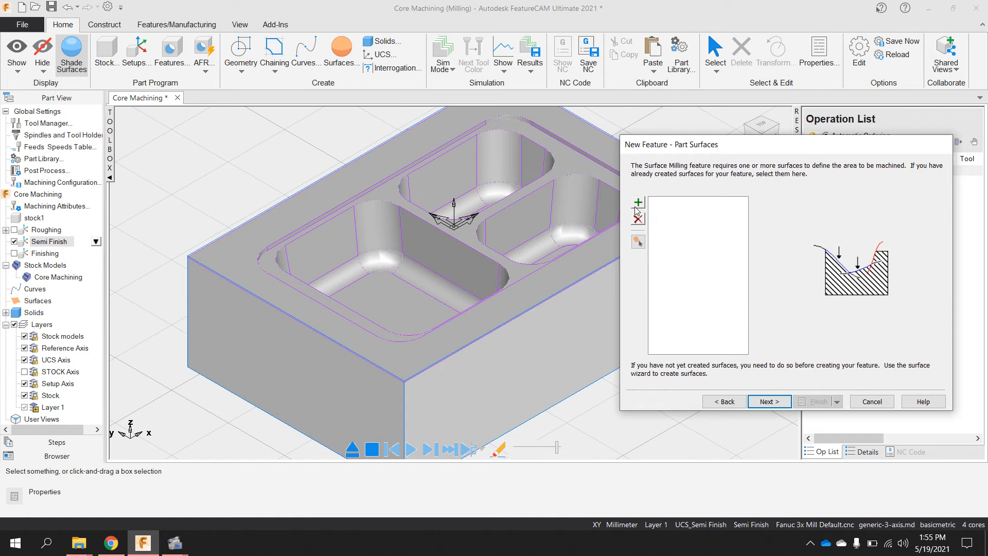
click(760, 123)
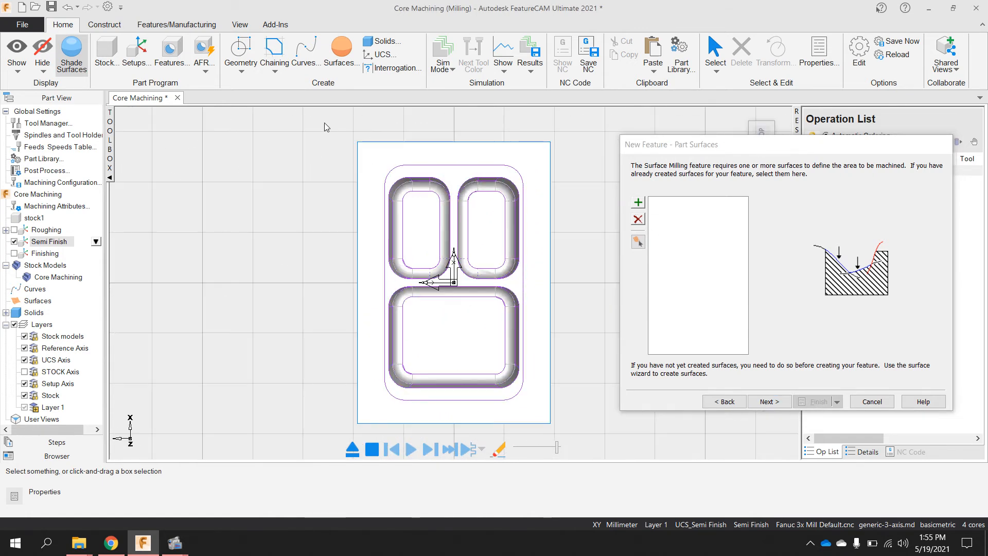
drag(324, 122, 592, 429)
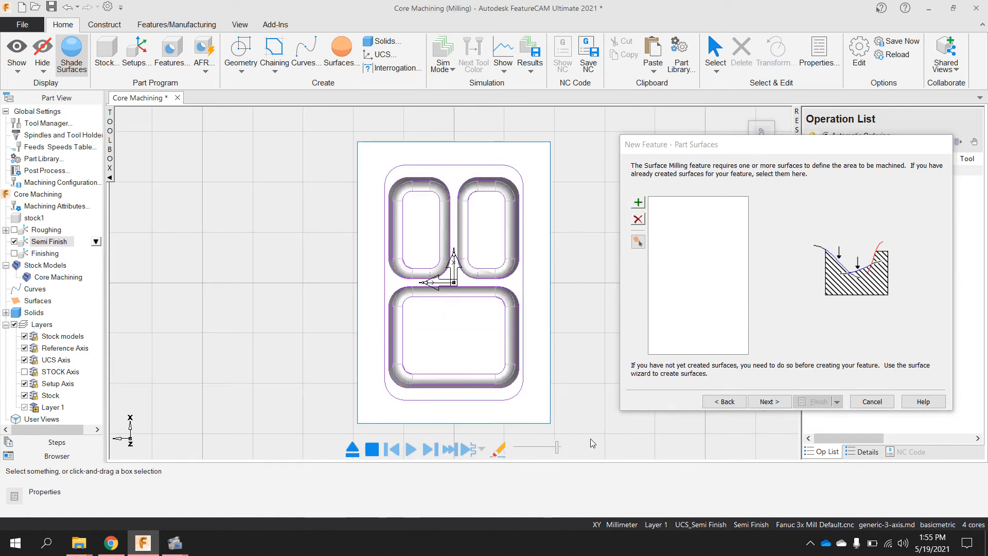
click(638, 202)
Remove the block's outer side and bottom faces, face_65 through face_61, from the feature's part surfaces
middle_drag(453, 267, 385, 239)
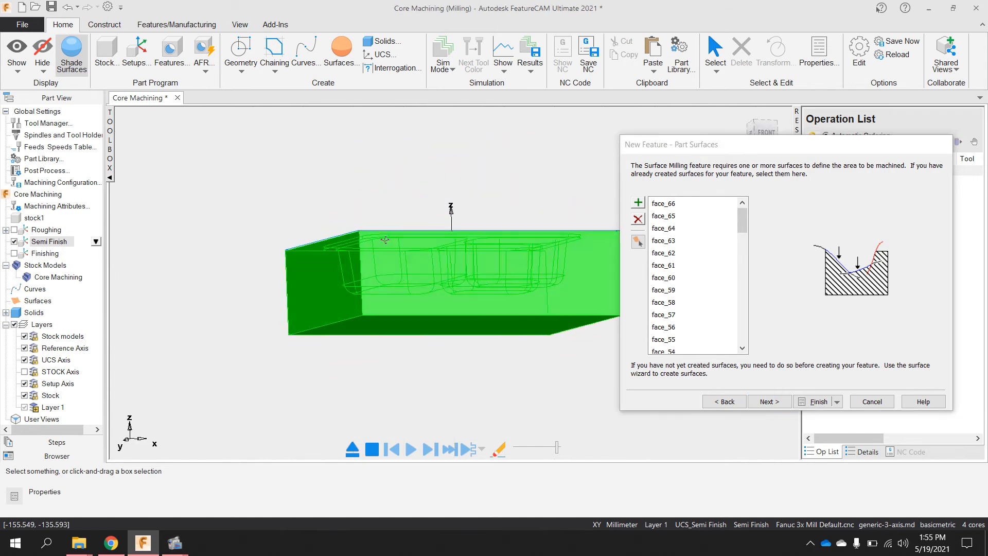
click(663, 216)
shift+click(669, 265)
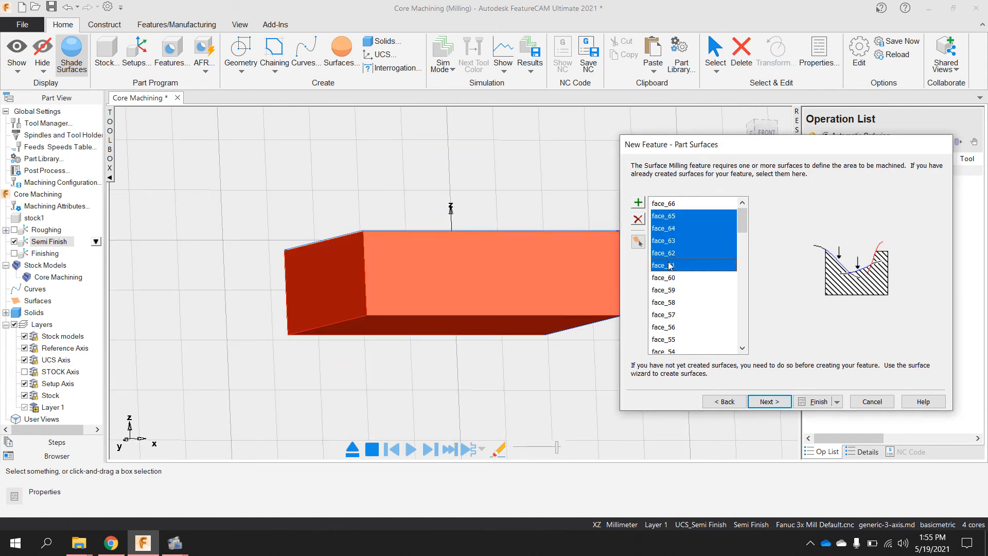
middle_drag(541, 297, 493, 258)
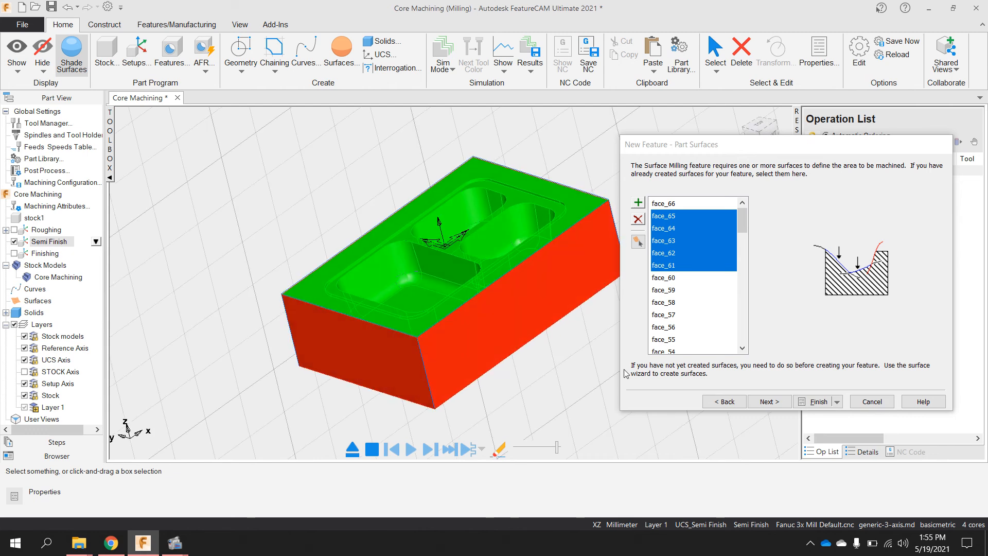
click(638, 219)
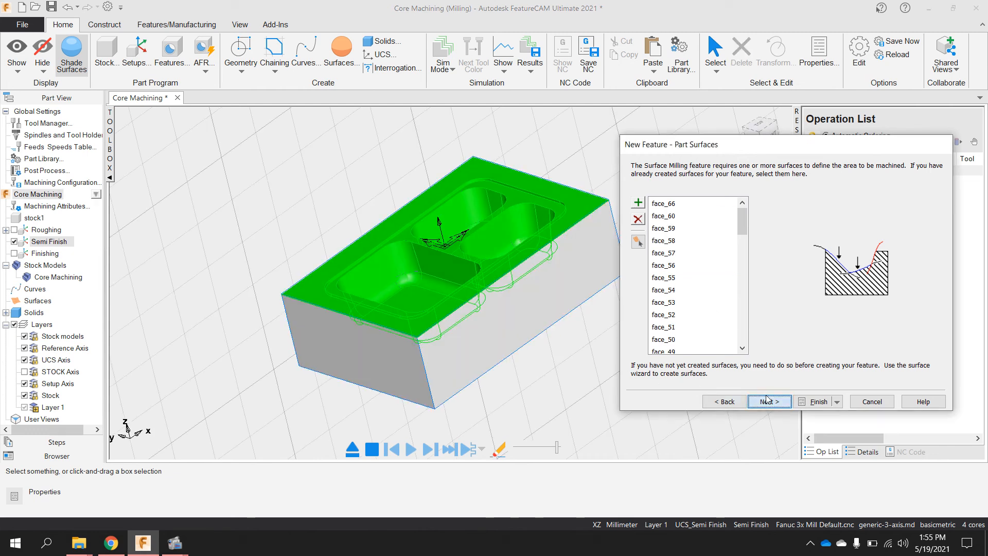
Choose a single operation for the feature with the Z Level roughing strategy
click(767, 400)
click(648, 210)
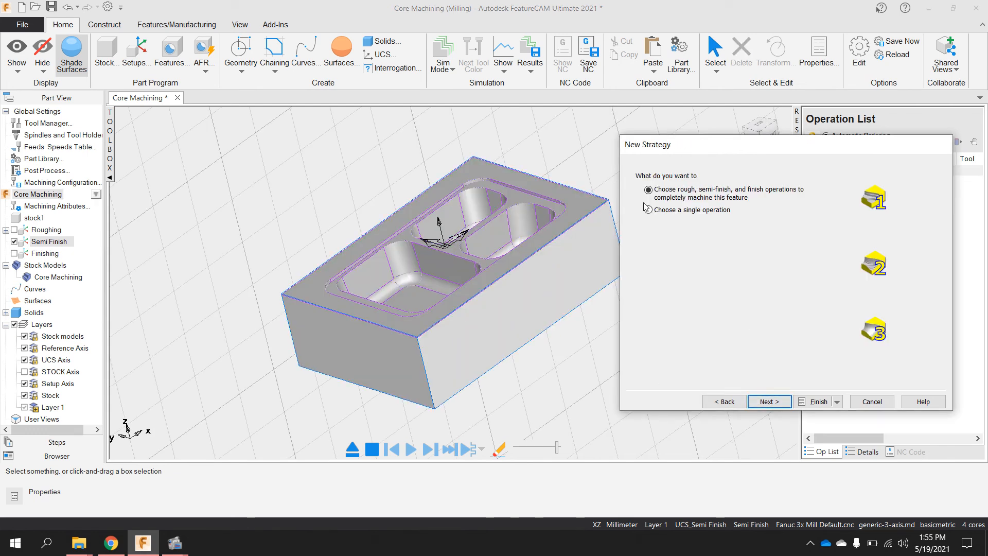
click(769, 401)
scroll(446, 179, down, 2)
scroll(521, 173, up, 2)
scroll(556, 192, up, 2)
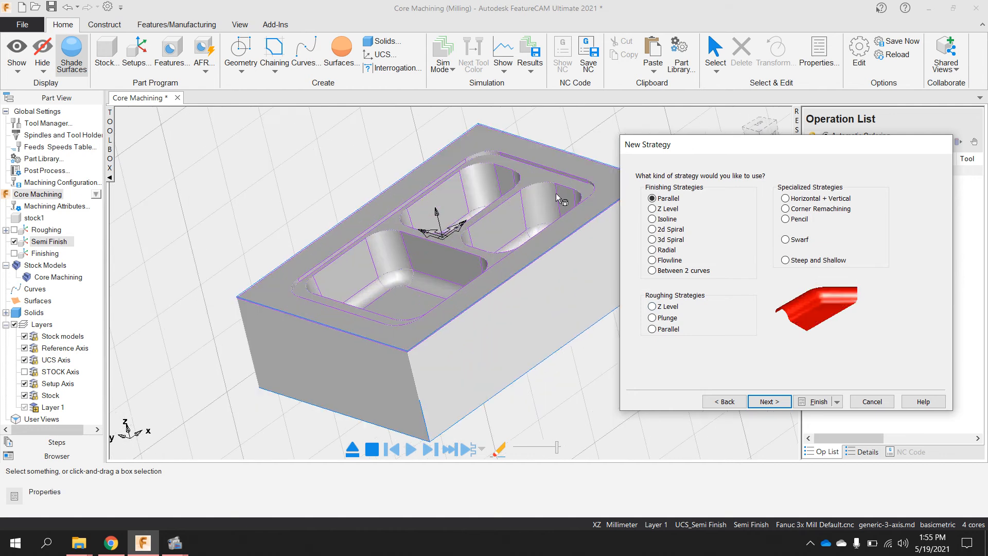
click(761, 133)
scroll(442, 271, down, 1)
scroll(456, 263, up, 1)
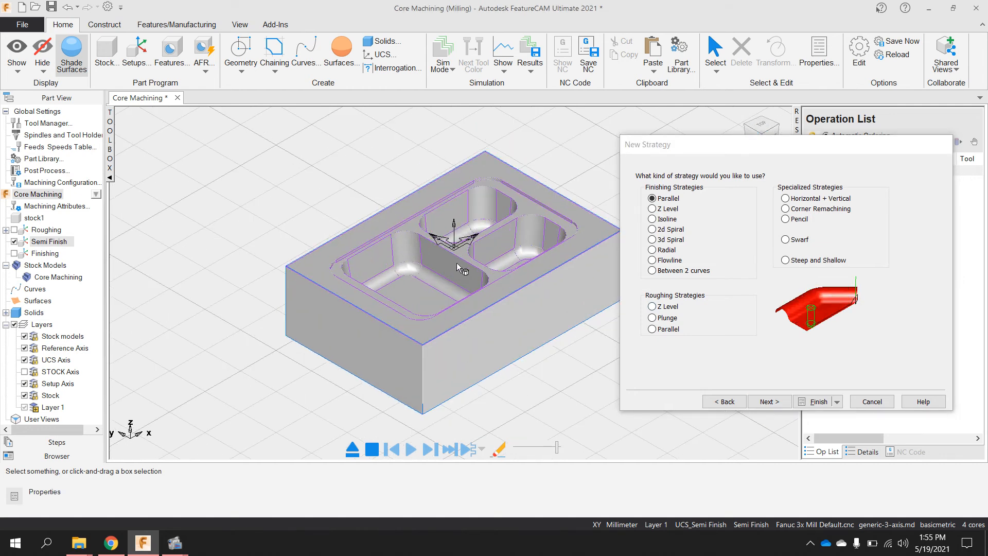
scroll(456, 263, up, 1)
click(652, 306)
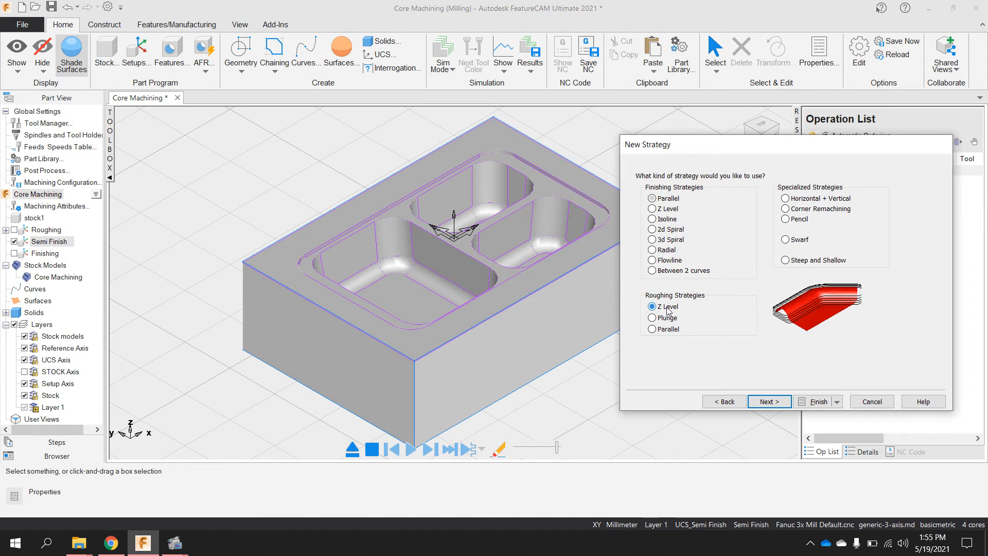
click(769, 401)
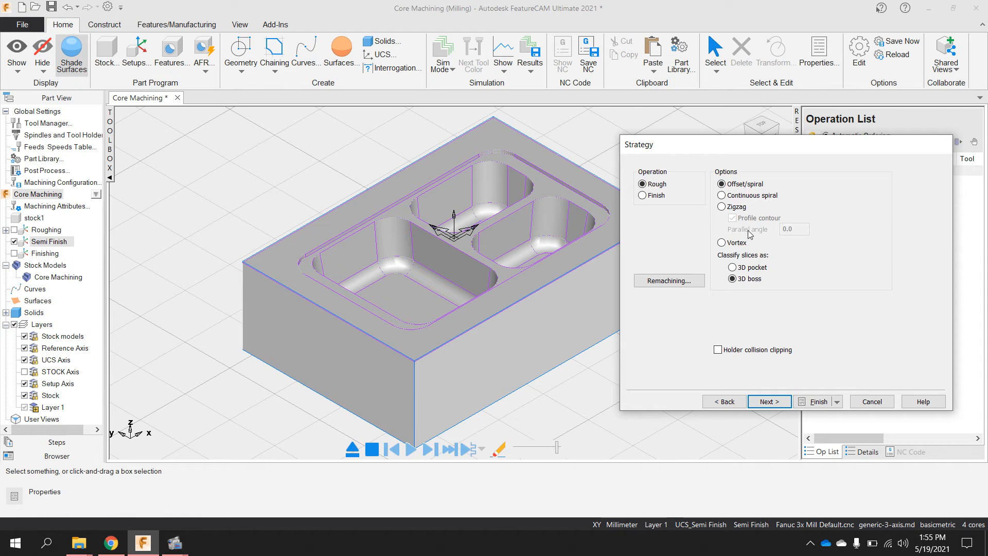
Set the roughing strategy to Continuous spiral, classify slices as 3D pocket, and enable Holder collision clipping
click(753, 197)
click(733, 268)
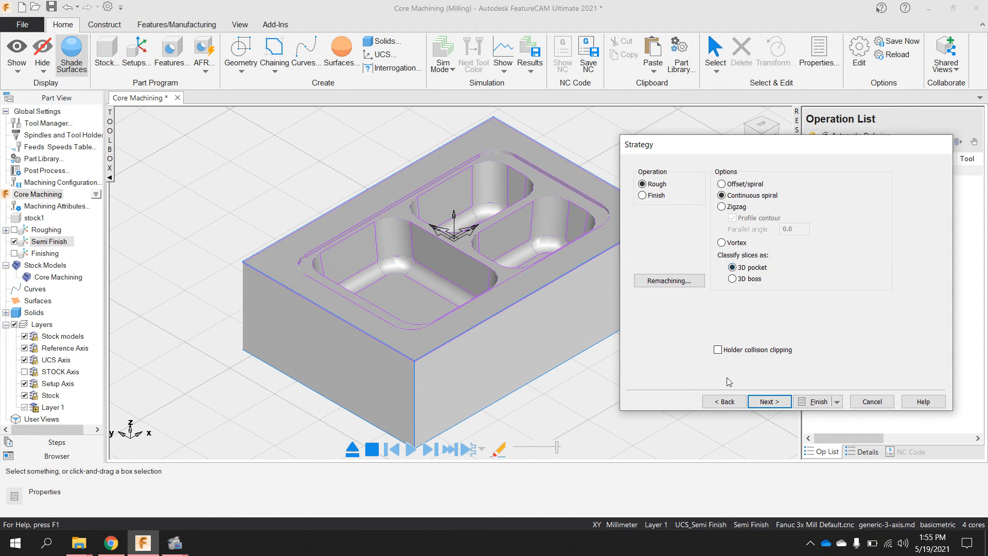
click(717, 350)
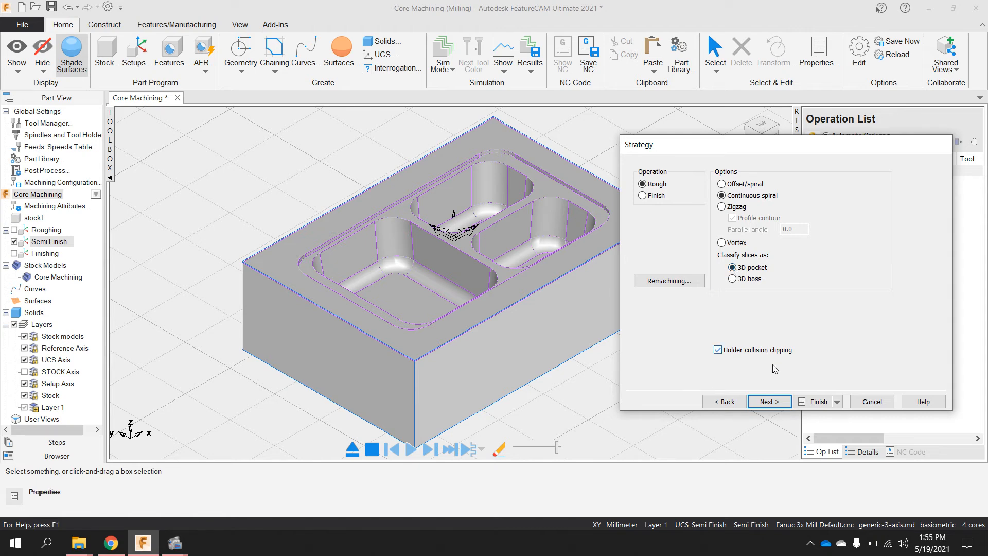
click(770, 402)
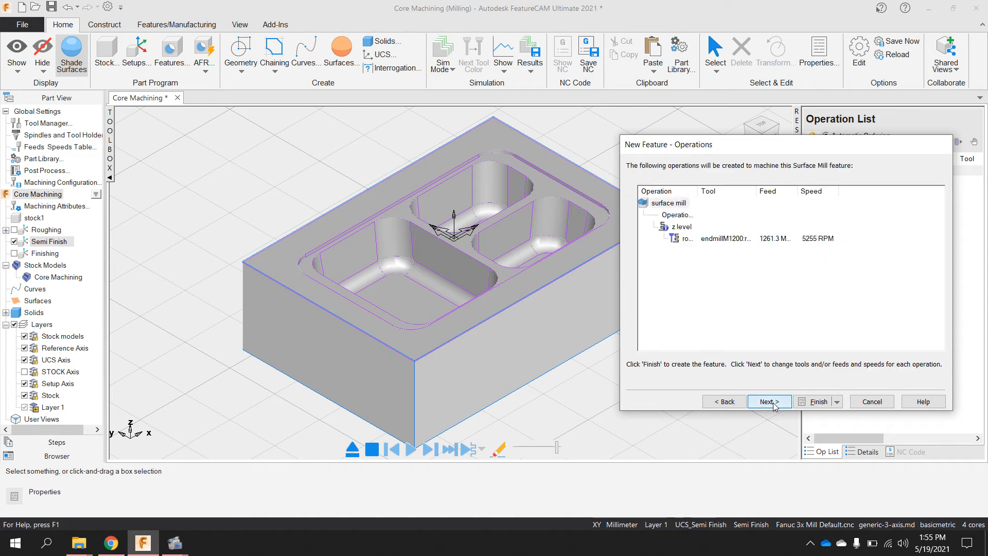
Select the 8 mm flat end mill endmillM0800:reg instead of the default tool for the roughing operation
click(773, 402)
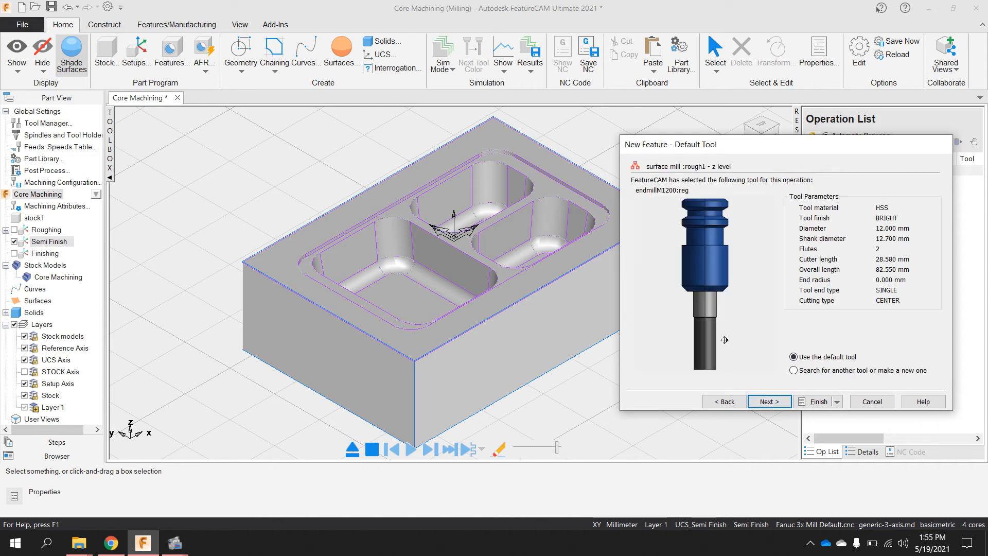
scroll(731, 333, up, 2)
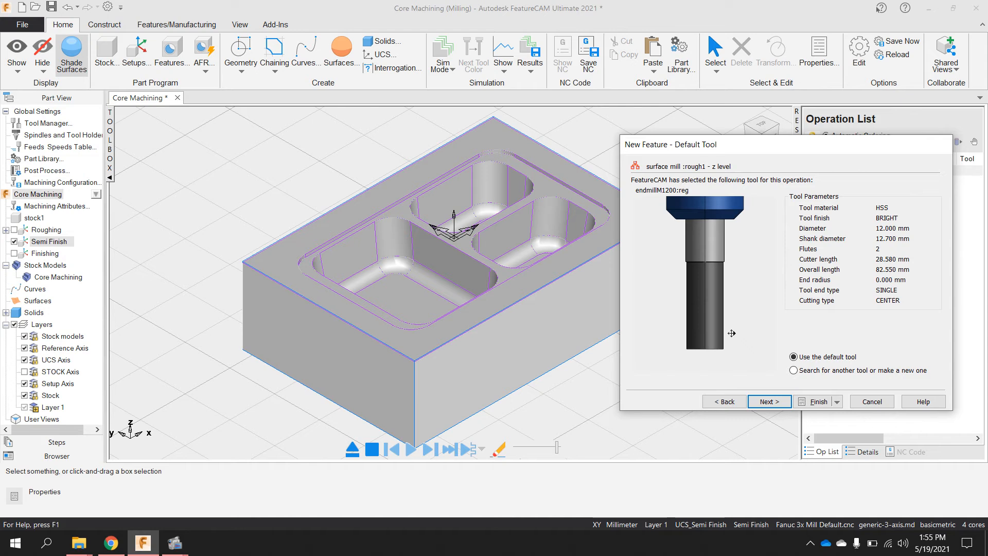
click(772, 402)
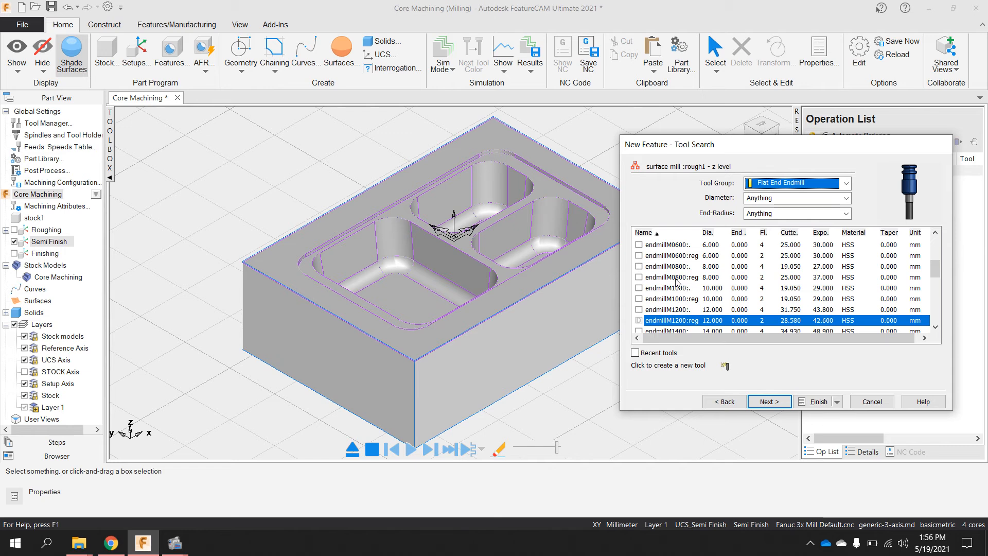
click(639, 278)
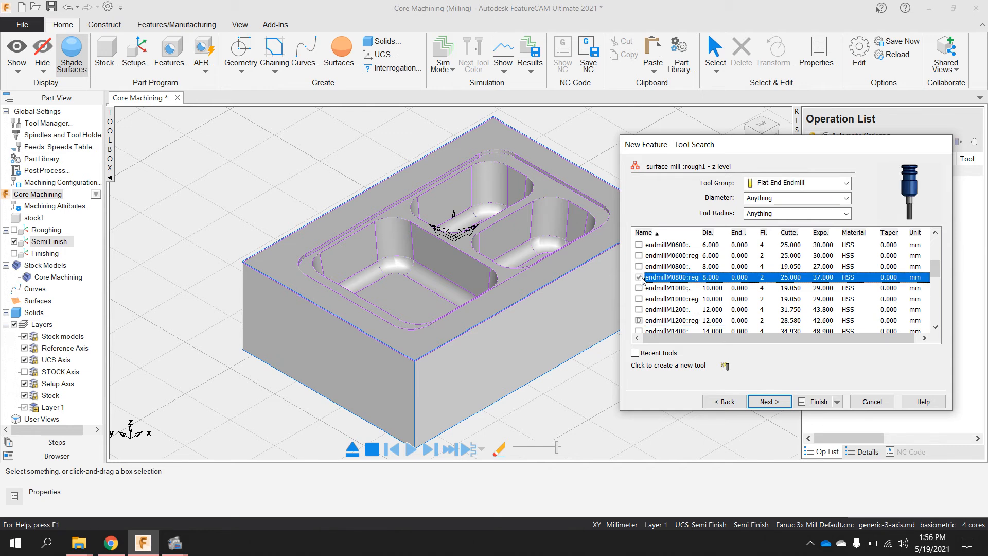
Set the endmillM0800:reg tool's cutter length to 28.58 mm and exposed length to 42.6 mm, and save its properties
double_click(712, 277)
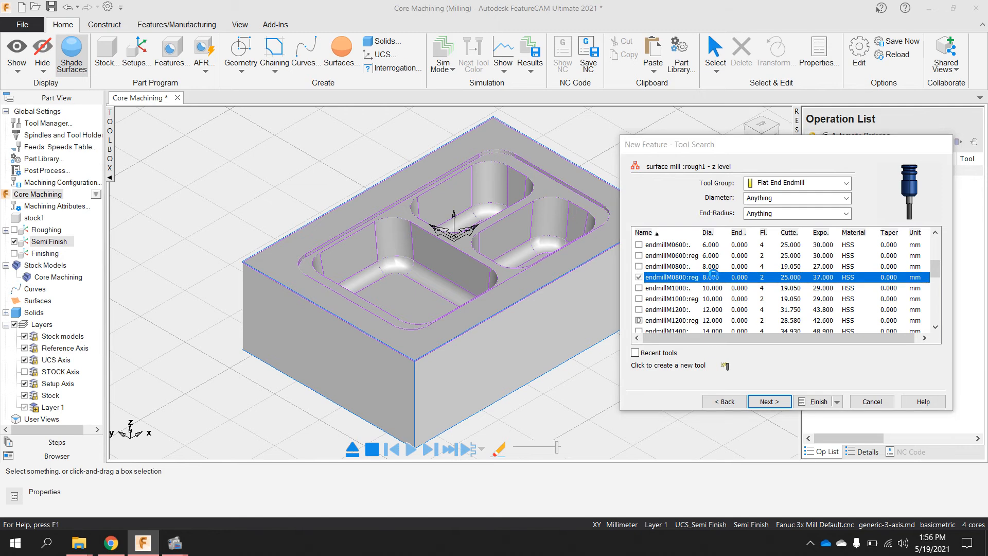
drag(850, 133, 458, 149)
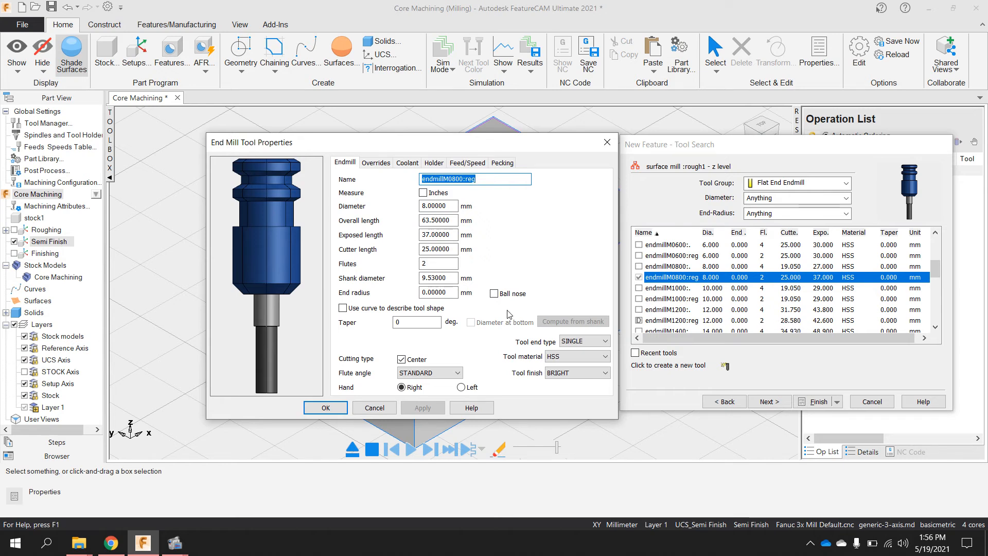
double_click(446, 249)
text(28.5)
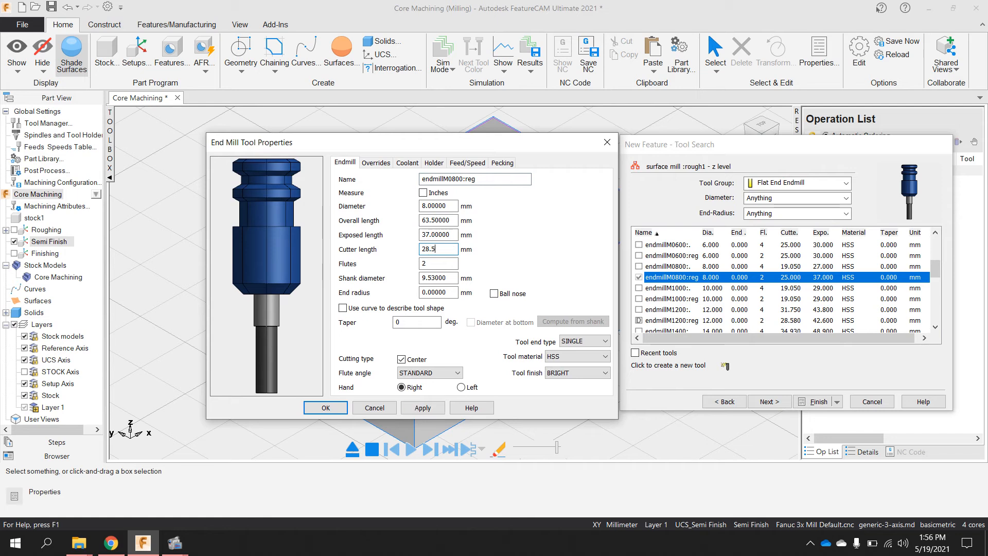
text(8)
double_click(431, 235)
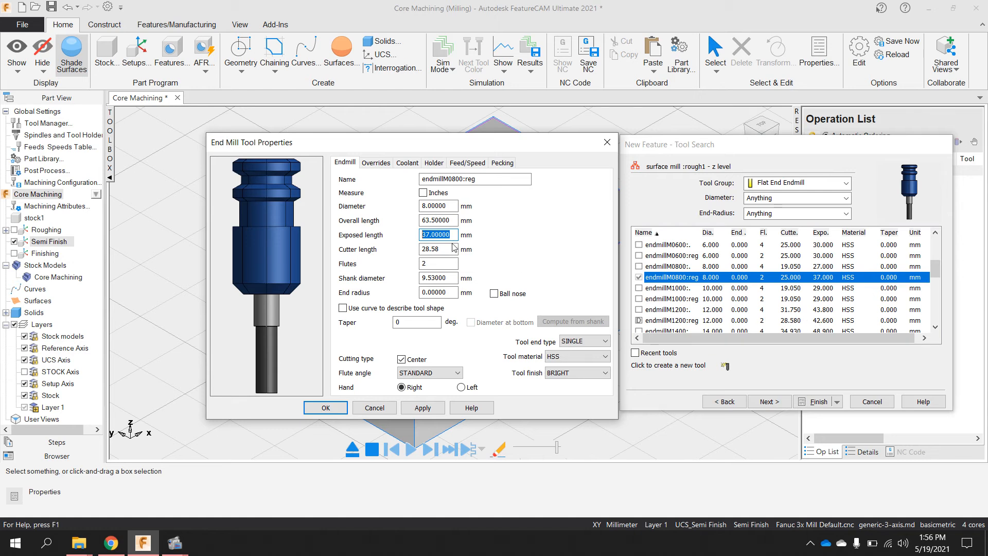
text(42.6)
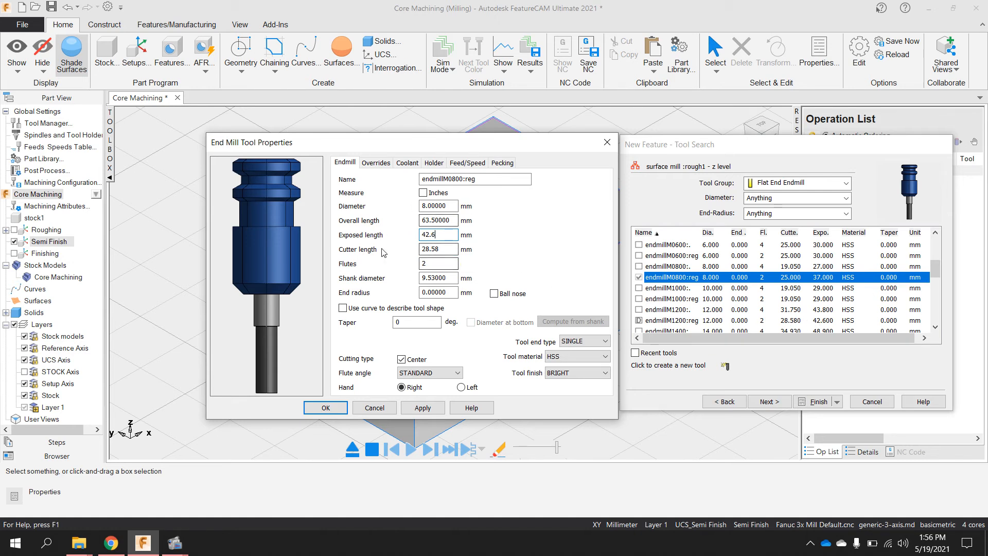
click(437, 263)
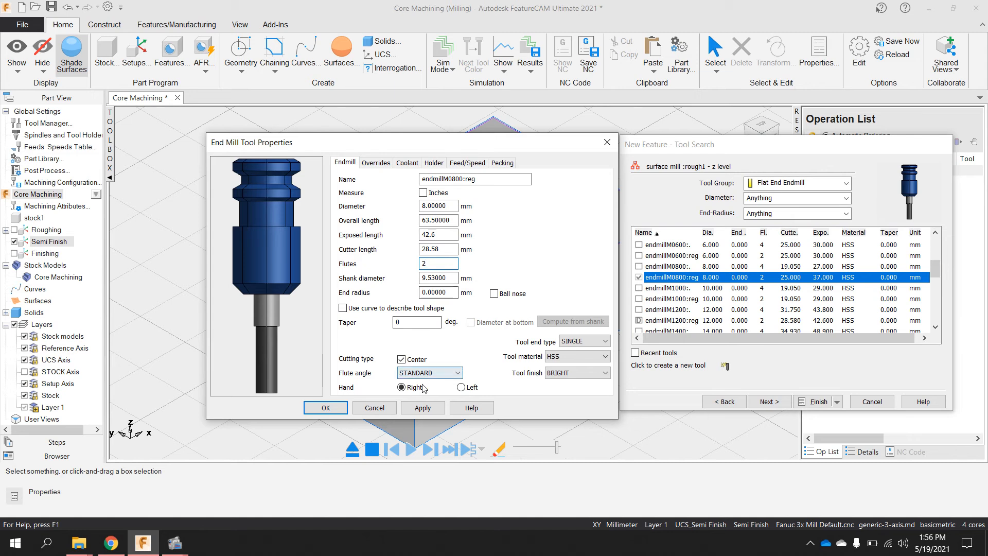
click(430, 408)
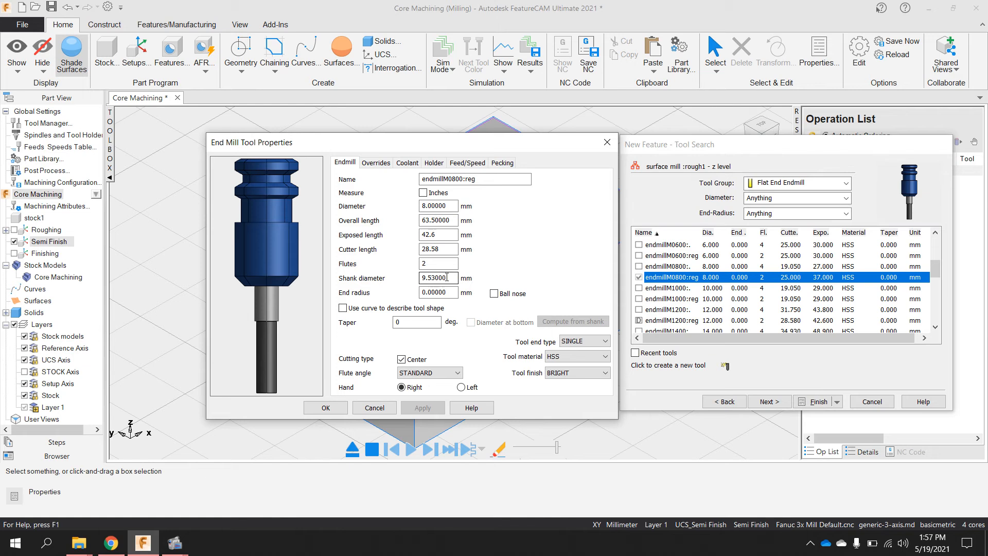
key(Return)
click(328, 408)
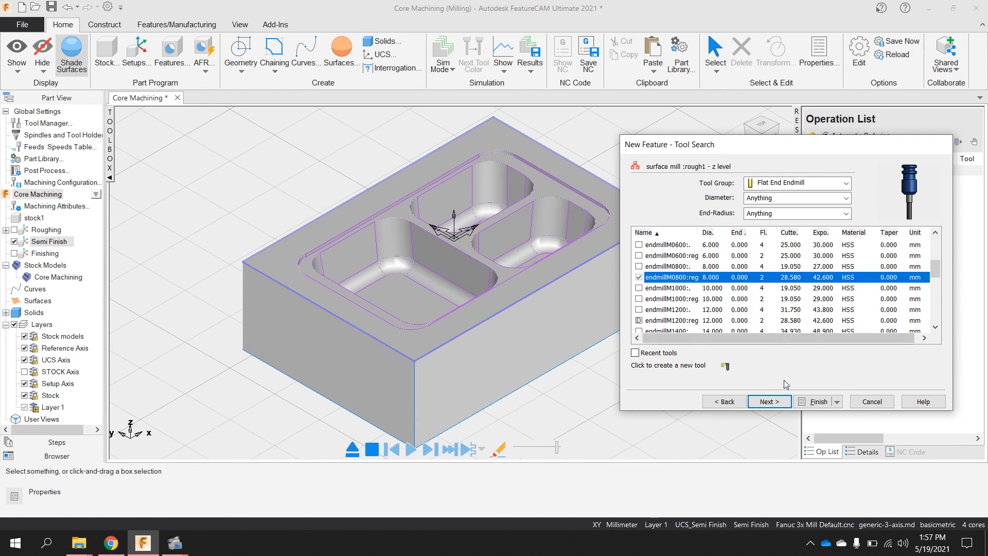
Accept the default feeds, speeds and coolant, and finish creating the surface milling feature
click(769, 401)
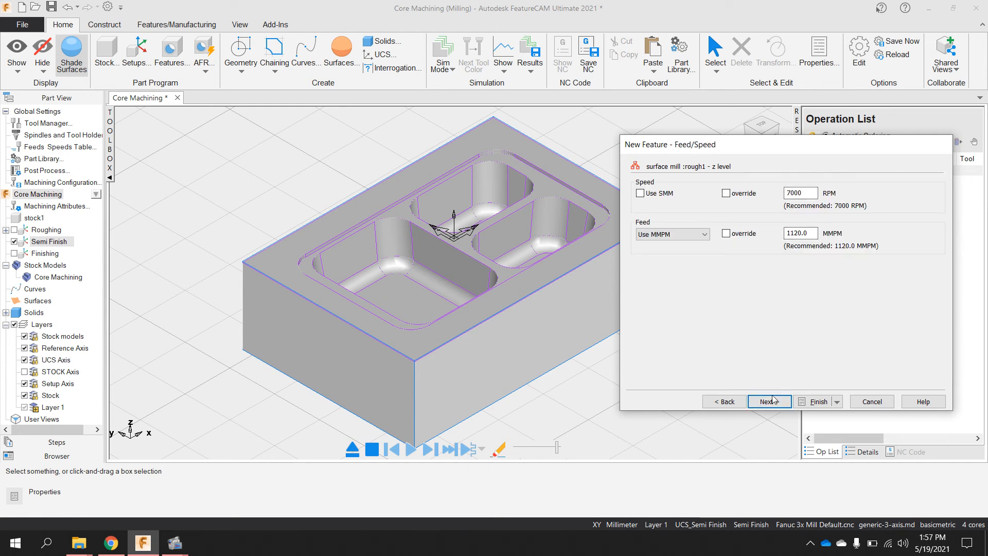
click(769, 401)
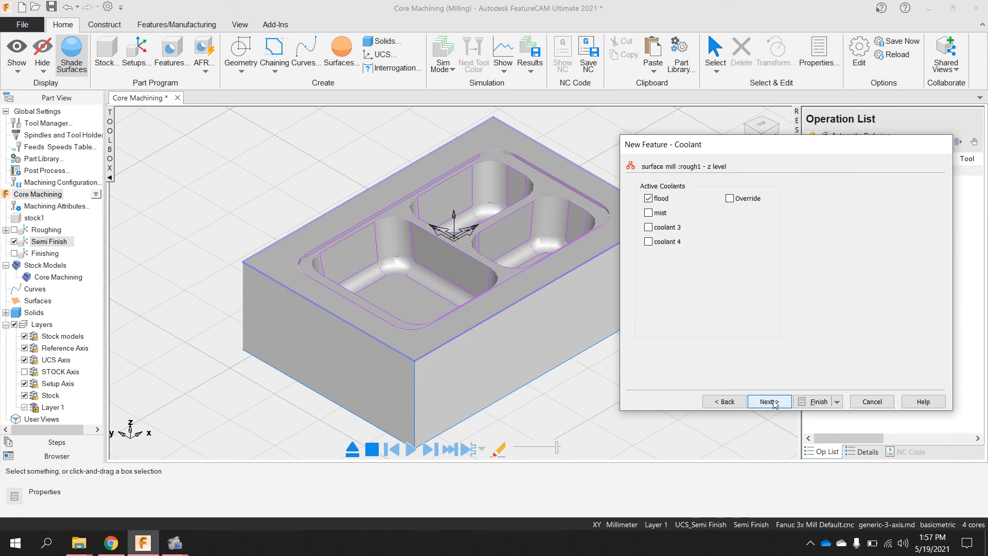
click(769, 402)
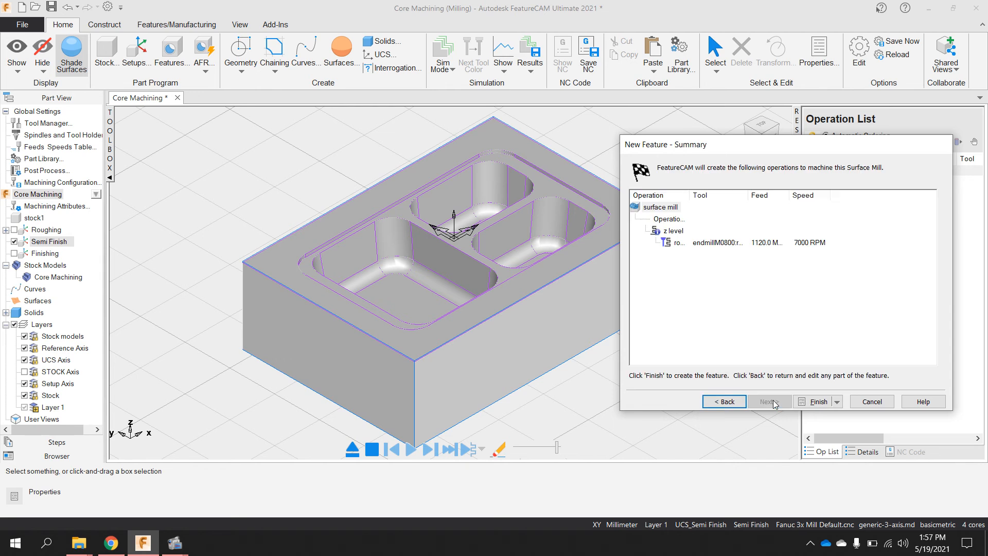
click(817, 402)
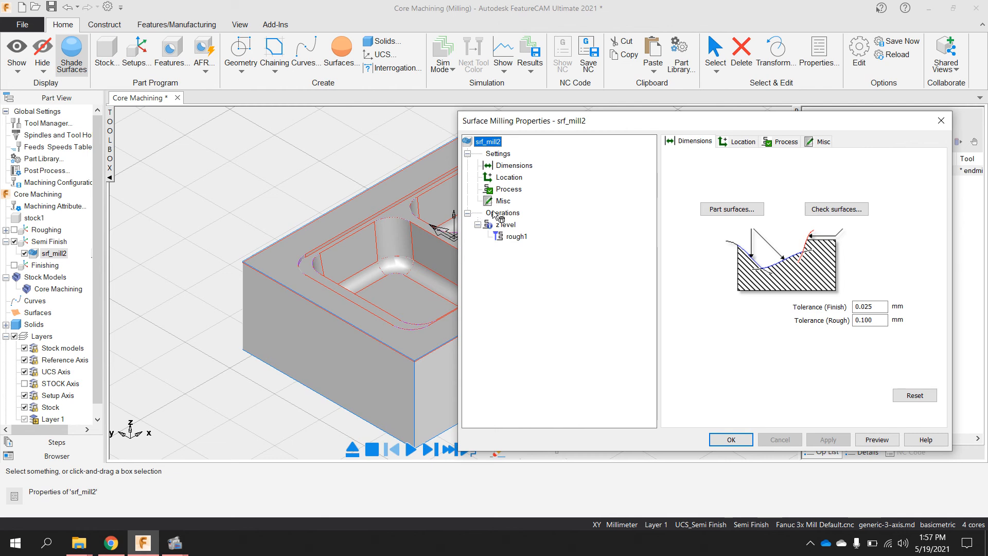
Base the Z level operation of srf_mill2 on the Core Machining stock model, using restr_em12:m-1 as its operations stage
click(509, 227)
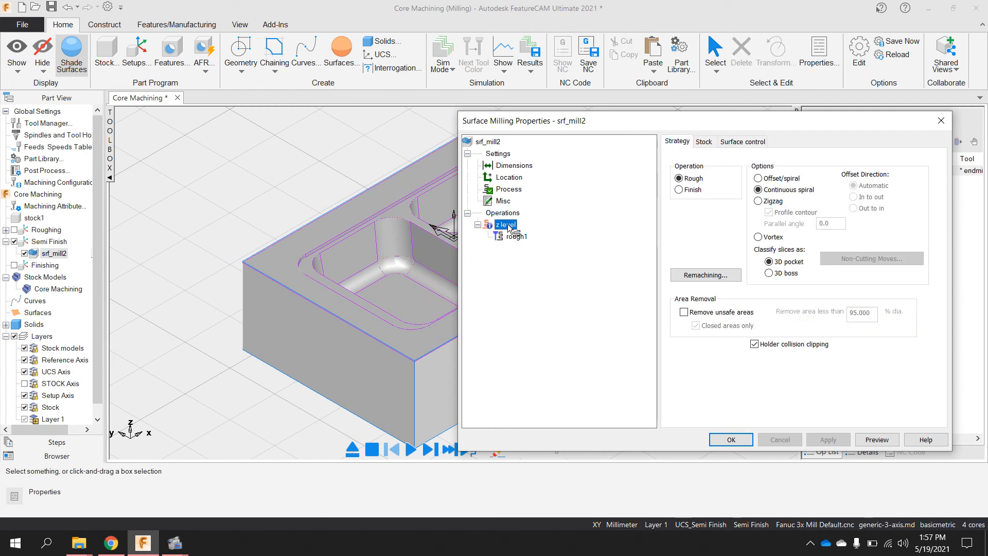
click(704, 142)
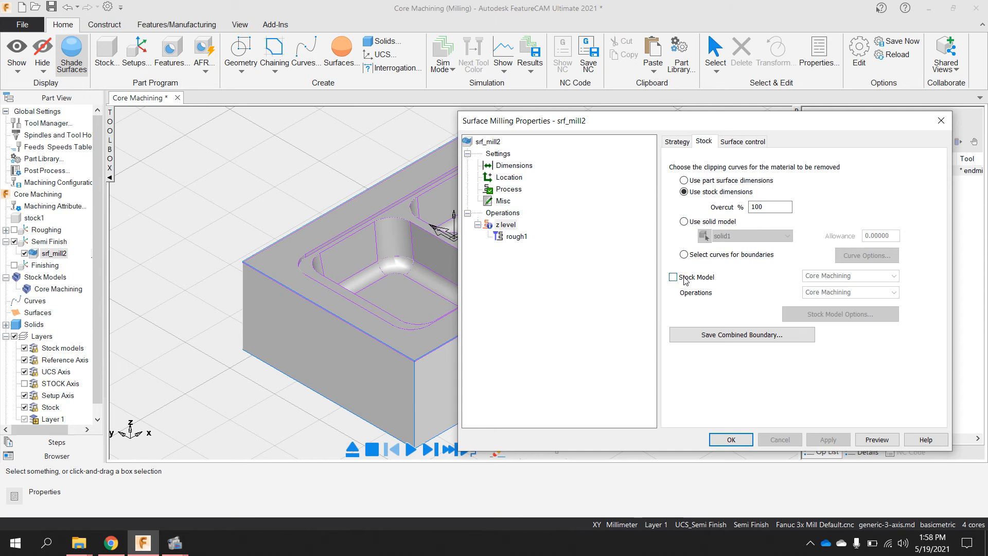
click(684, 278)
click(894, 292)
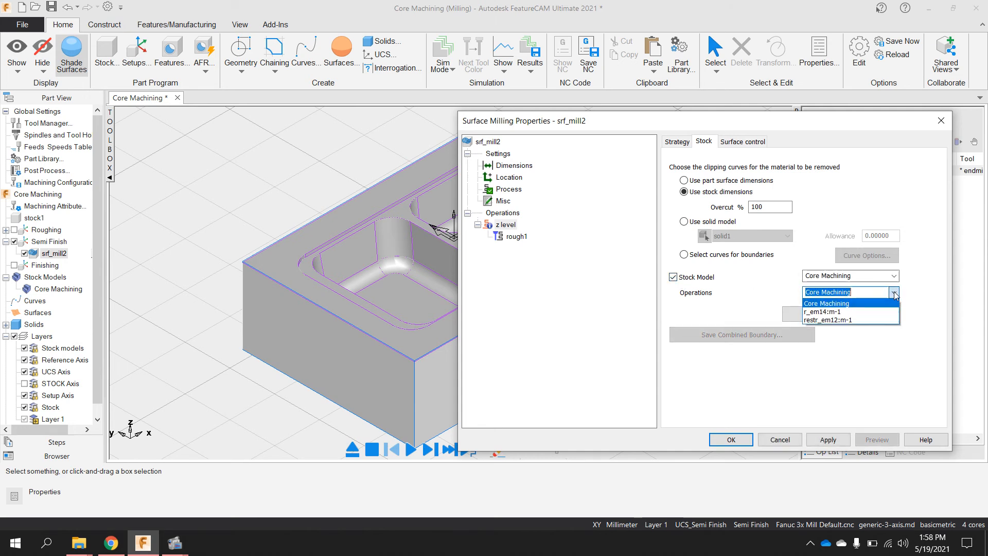
click(828, 320)
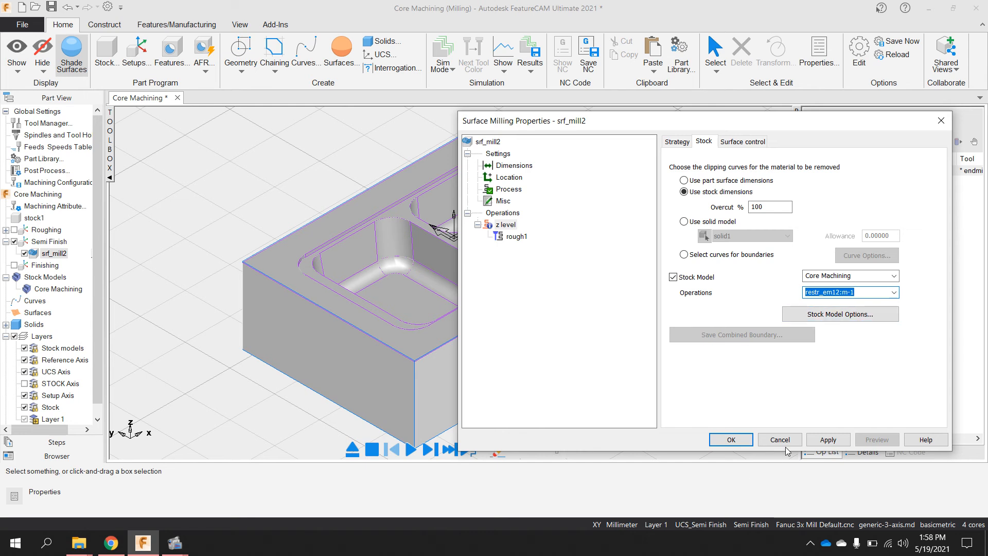
click(828, 439)
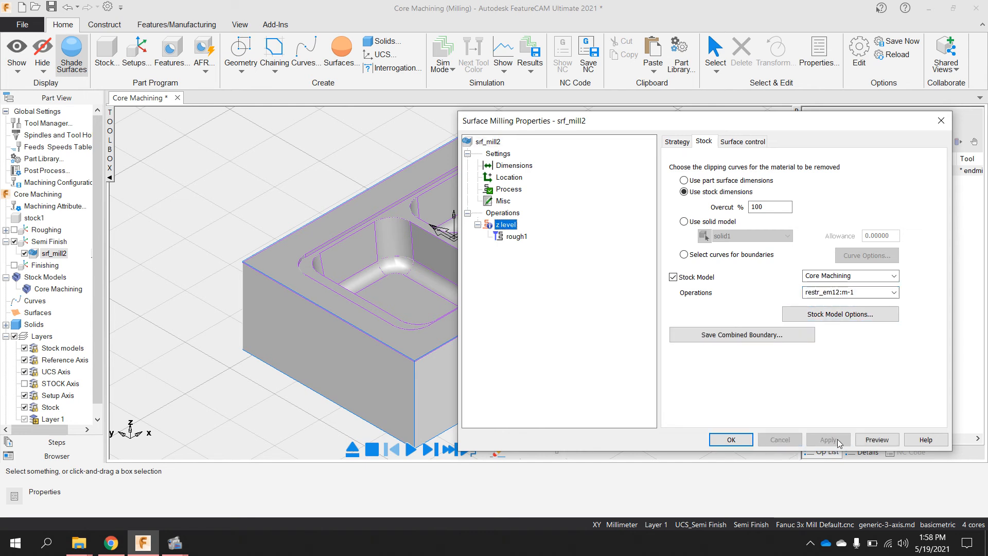
Set the rough1 operation's Z increment to 0.5 and finish allowance to 0.3, and save the feature properties
click(516, 237)
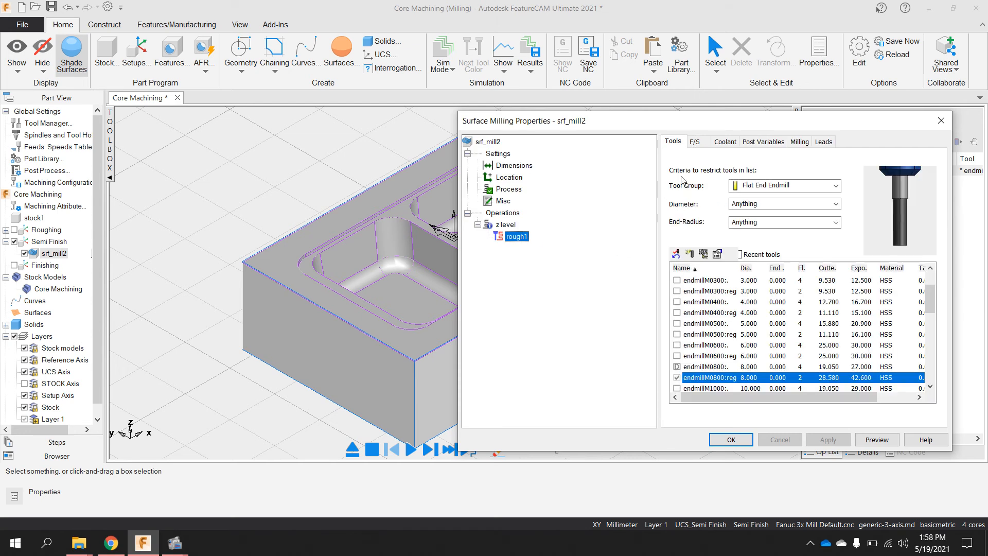
click(799, 141)
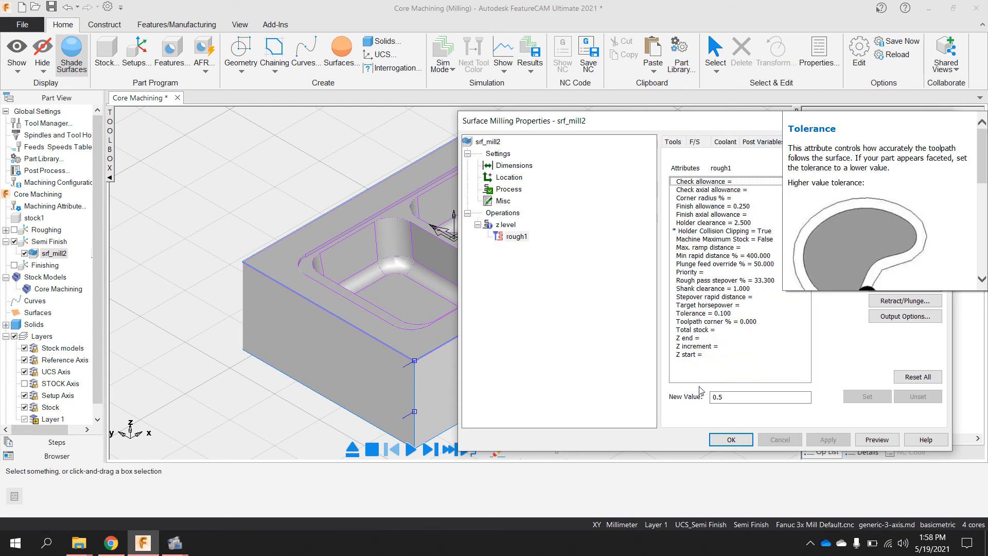
click(709, 346)
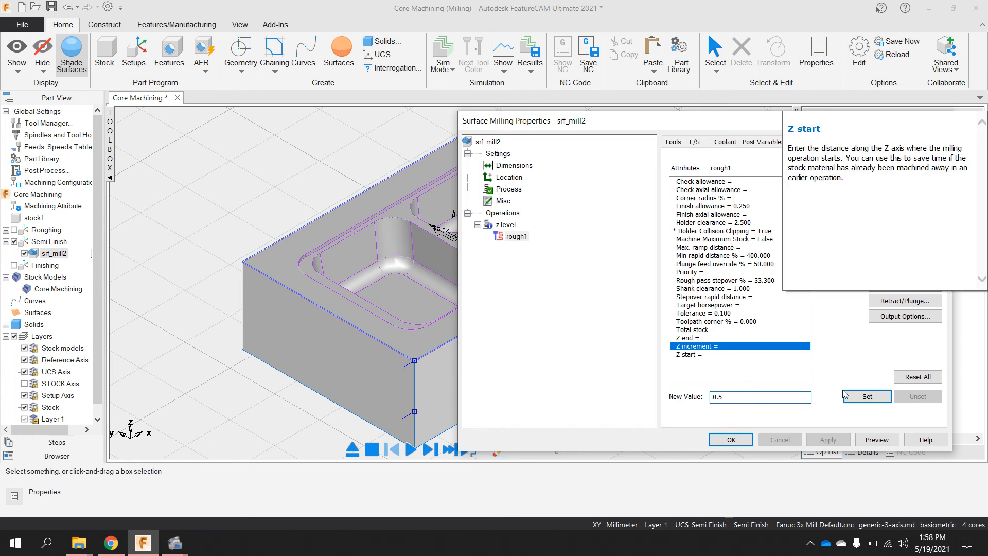
click(874, 399)
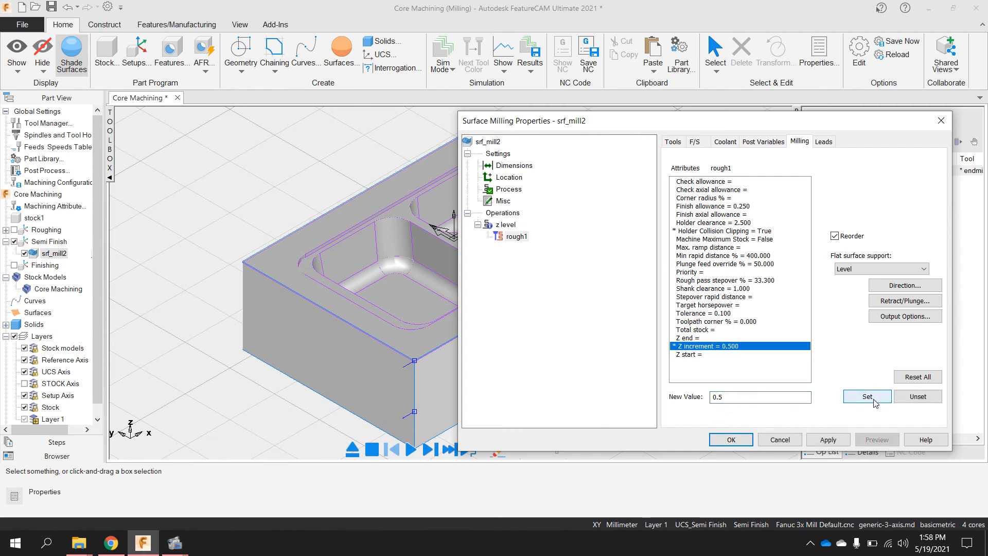
click(730, 207)
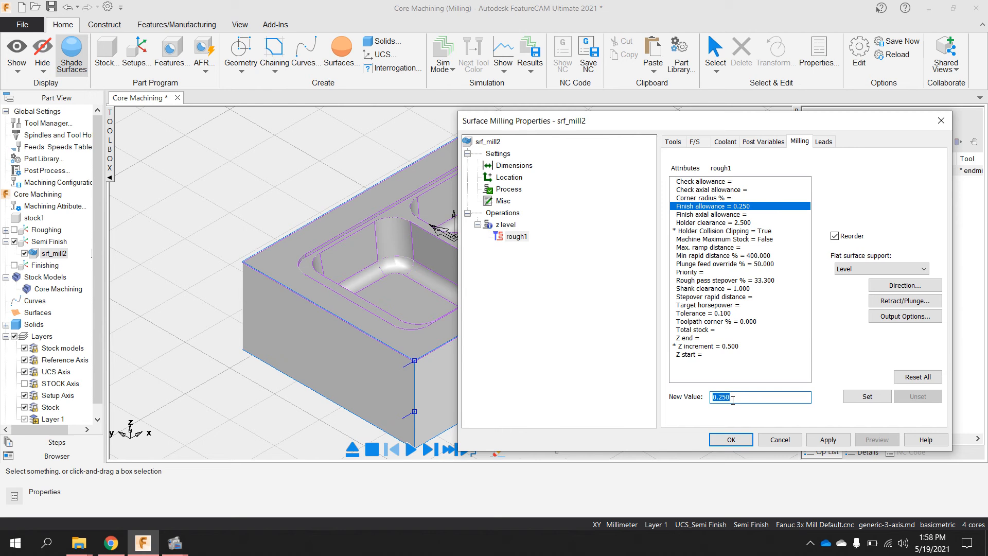
text(0.3)
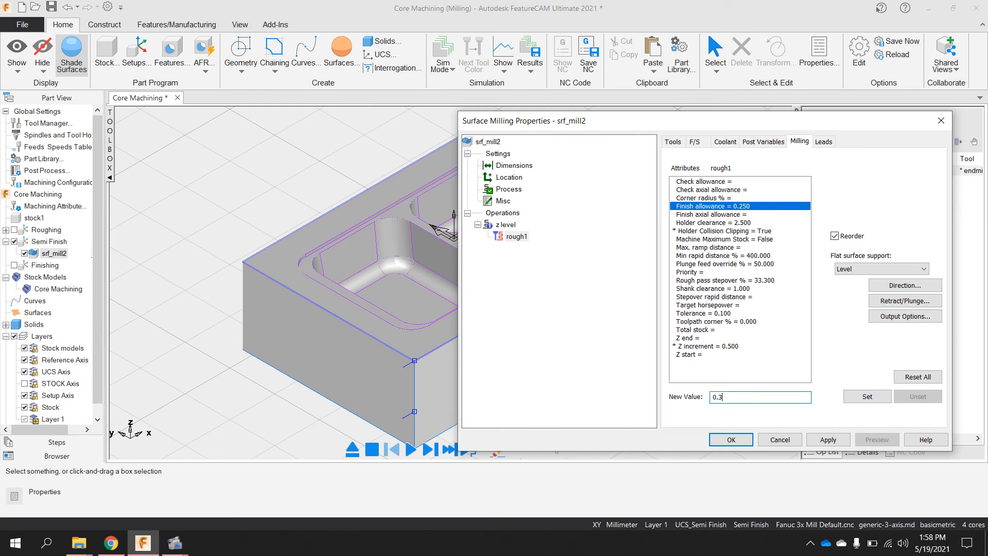
click(877, 397)
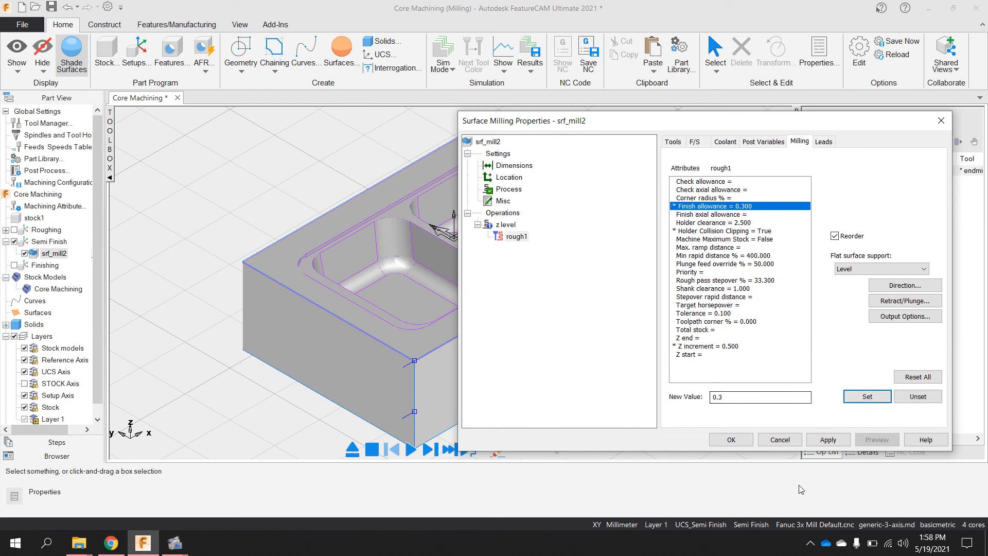
click(828, 439)
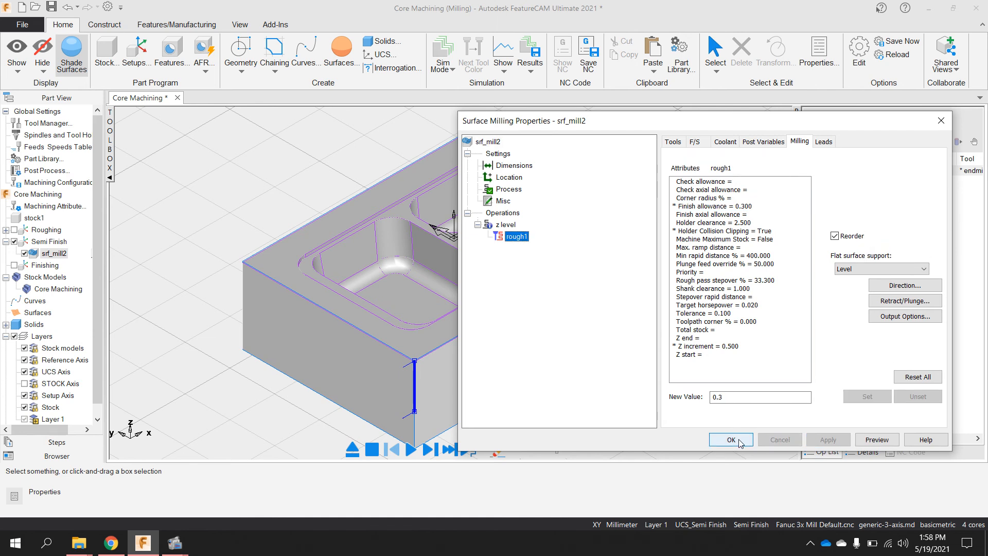
click(738, 441)
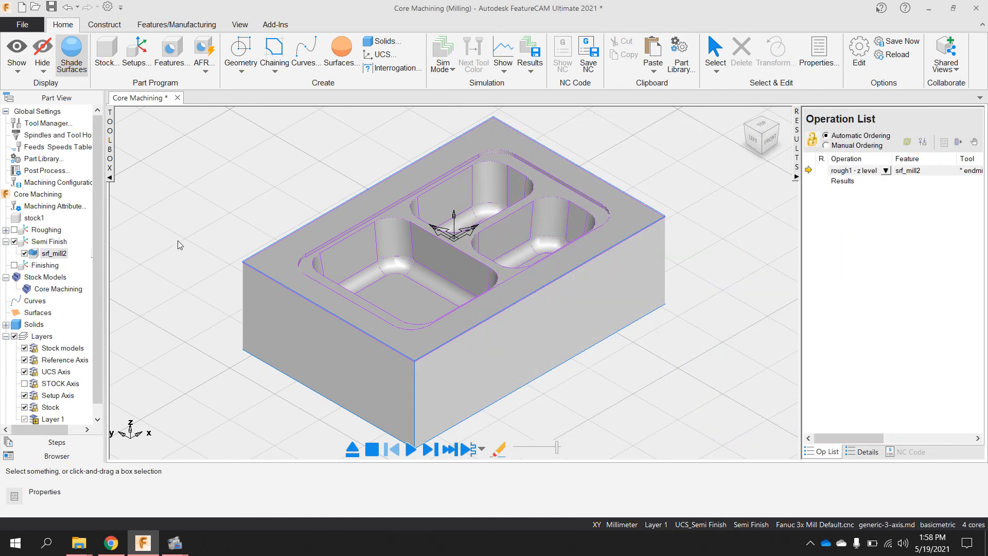
Choose the 3D simulation mode and rename the srf_mill2 feature to SemiF_EM8
click(446, 66)
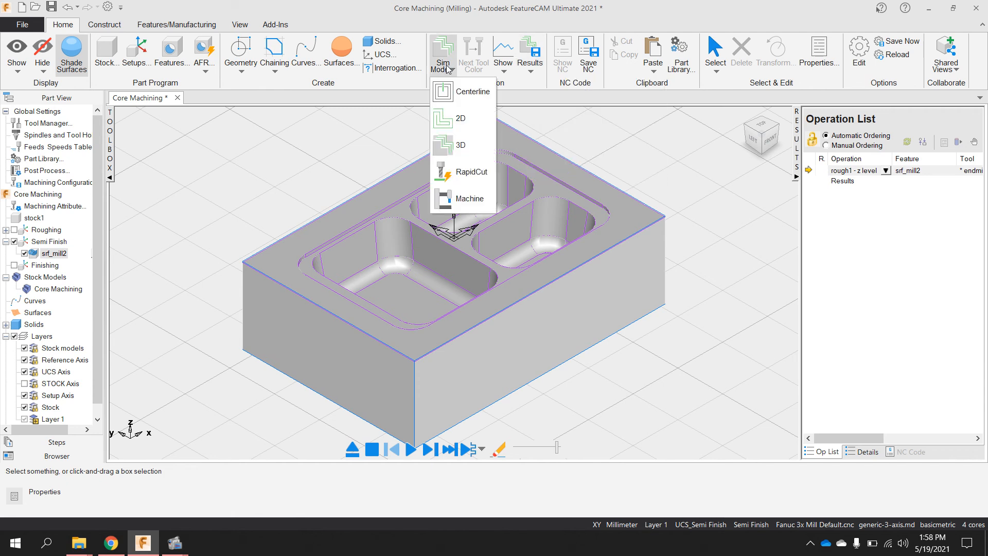
click(461, 145)
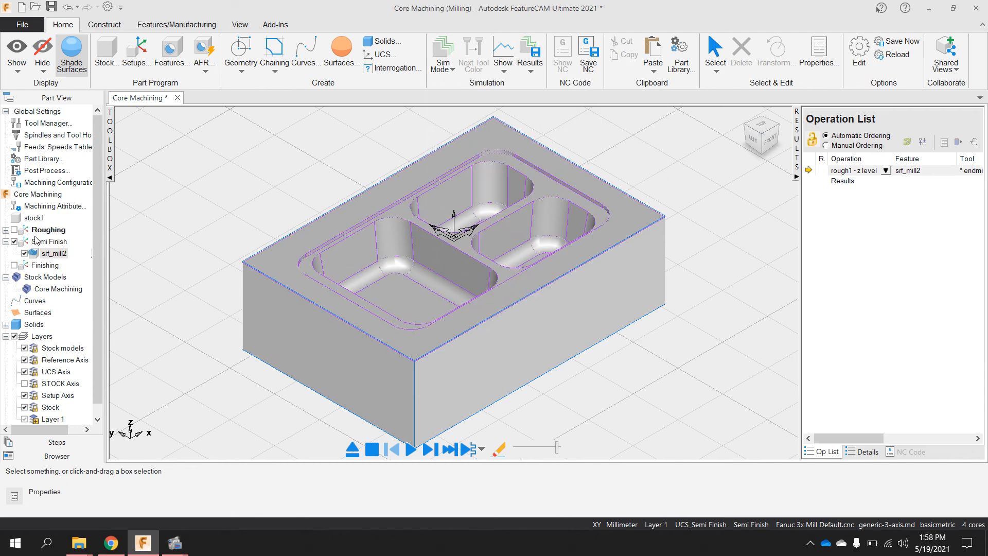
right_click(57, 253)
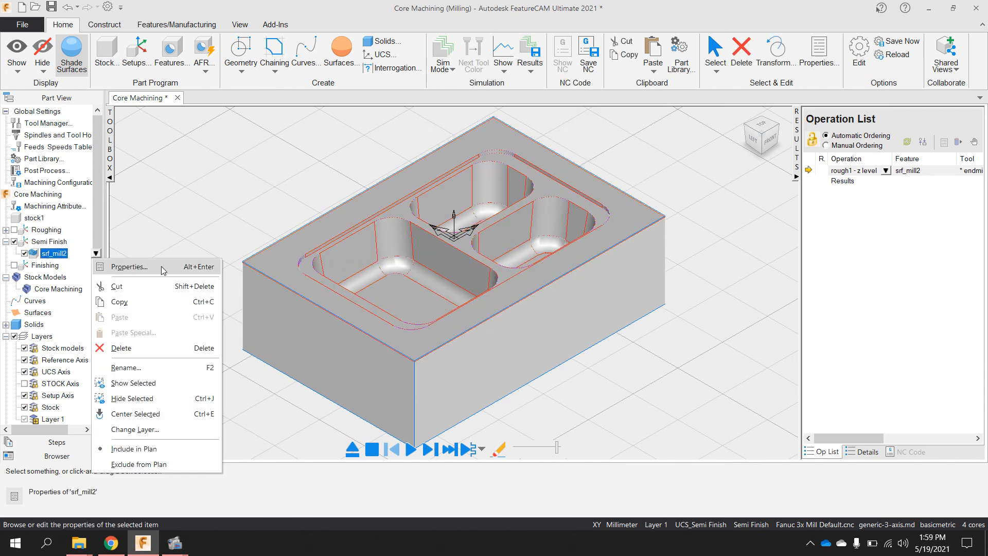
click(131, 365)
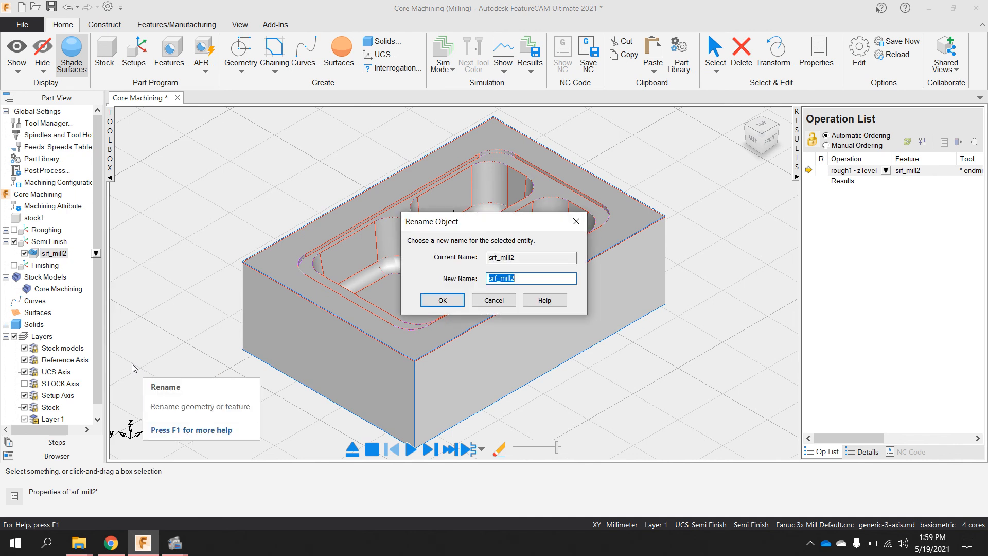
text(SemiF_EM8)
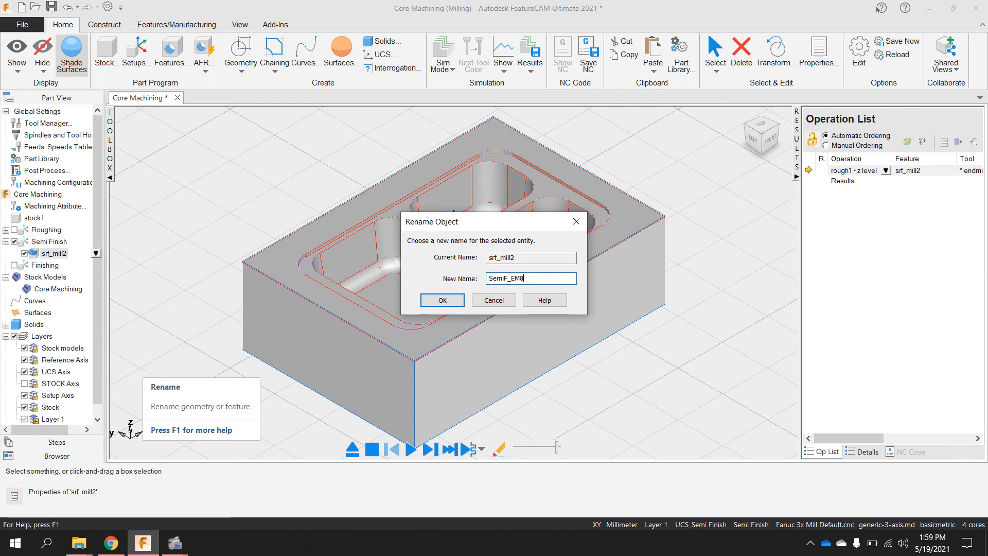
click(444, 300)
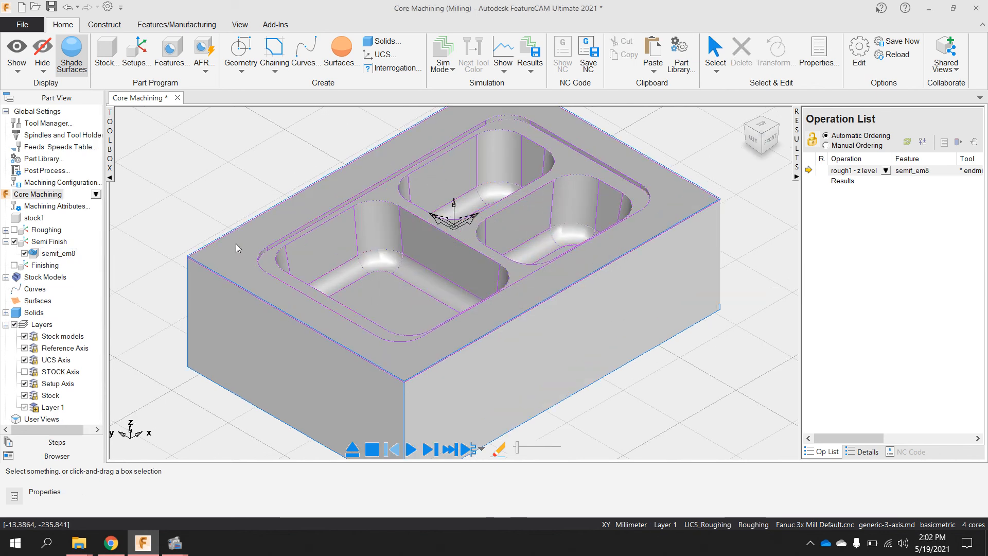
Include the Roughing setup in the operation list alongside Semi Finish and select it
scroll(515, 236, down, 2)
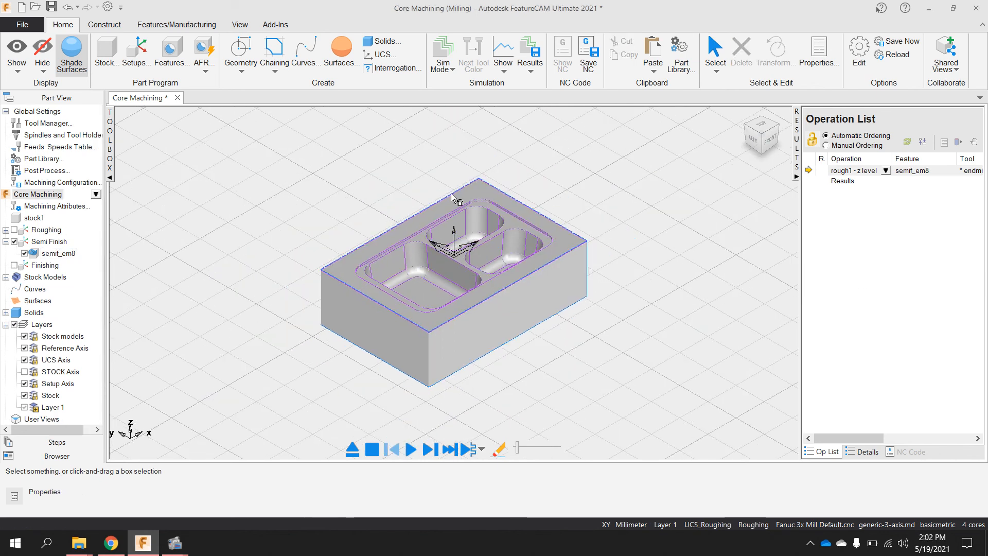
scroll(443, 178, down, 2)
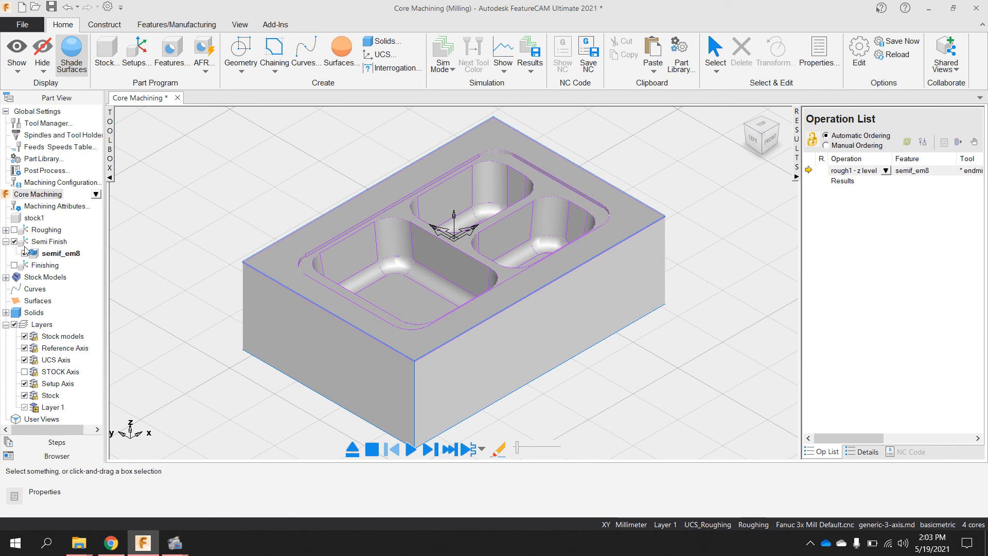
click(14, 229)
click(46, 230)
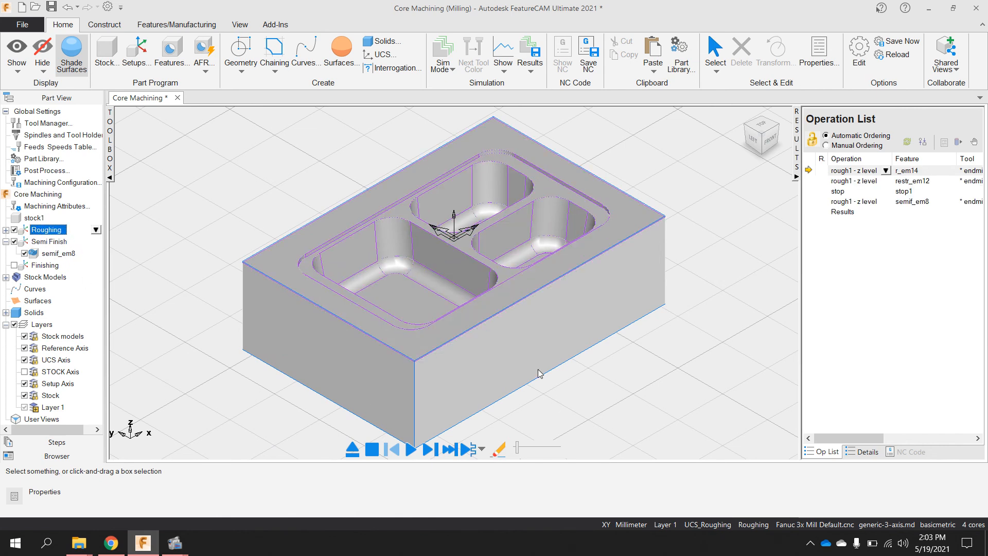
Simulate the roughing, rest roughing and semi-finish operations in 3D through to the end, adjusting the playback speed along the way
click(410, 449)
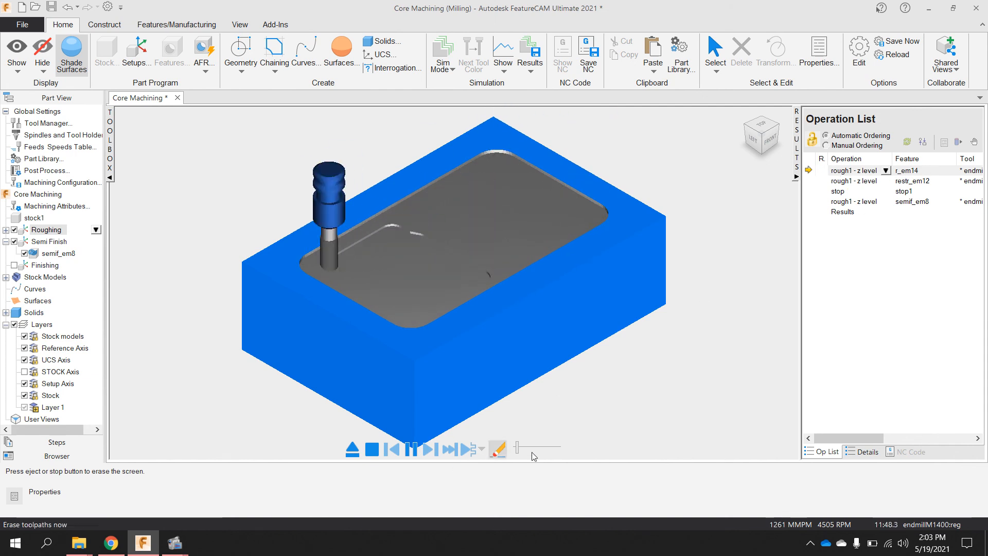
mouse_move(518, 447)
mouse_down()
mouse_move(551, 447)
mouse_move(527, 451)
mouse_up()
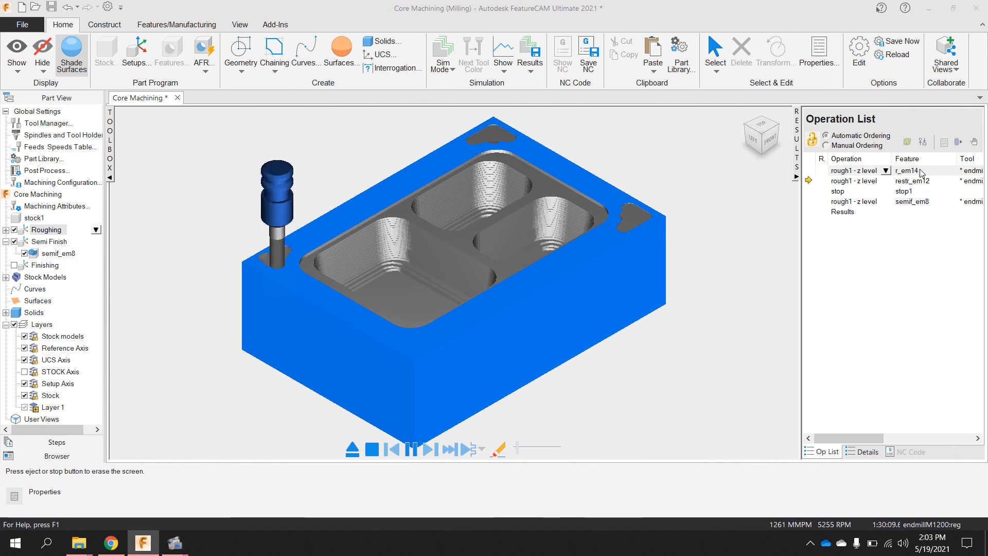
scroll(500, 168, down, 2)
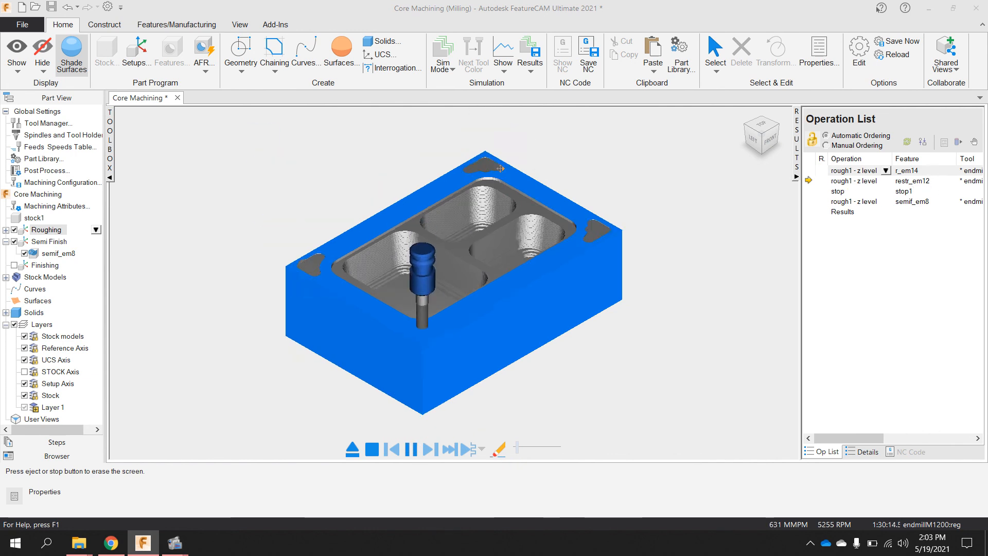
scroll(500, 168, up, 2)
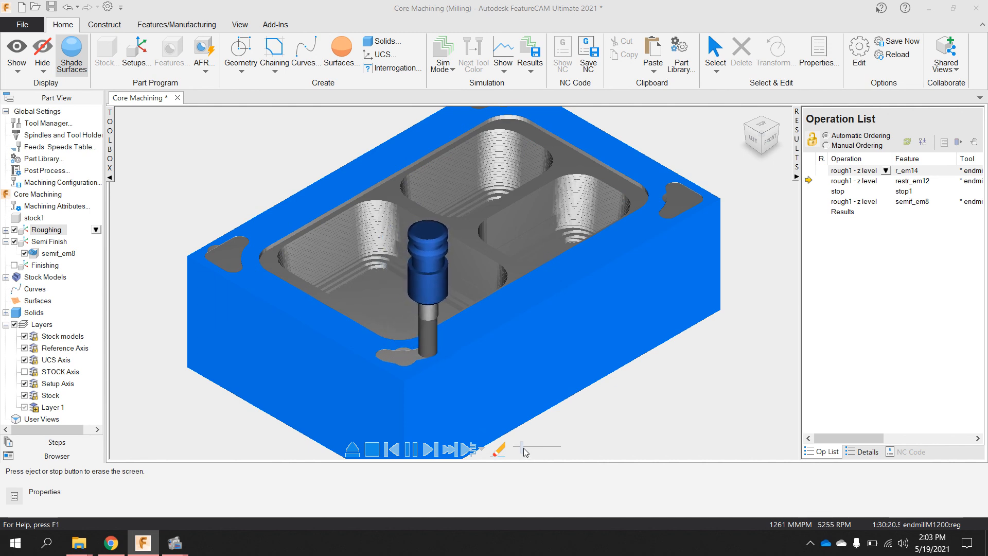
drag(522, 447, 551, 447)
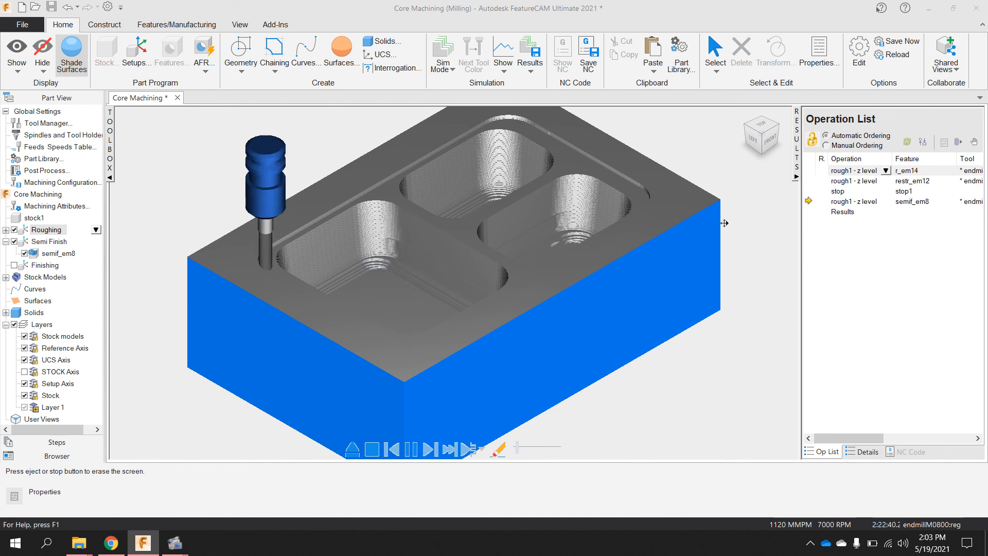
scroll(434, 196, down, 2)
scroll(434, 192, up, 1)
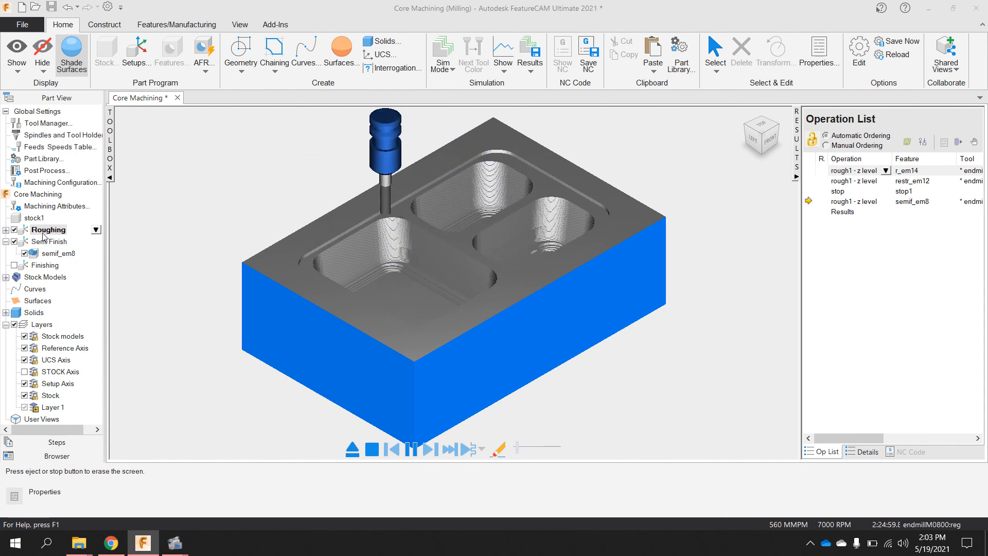
drag(517, 446, 549, 450)
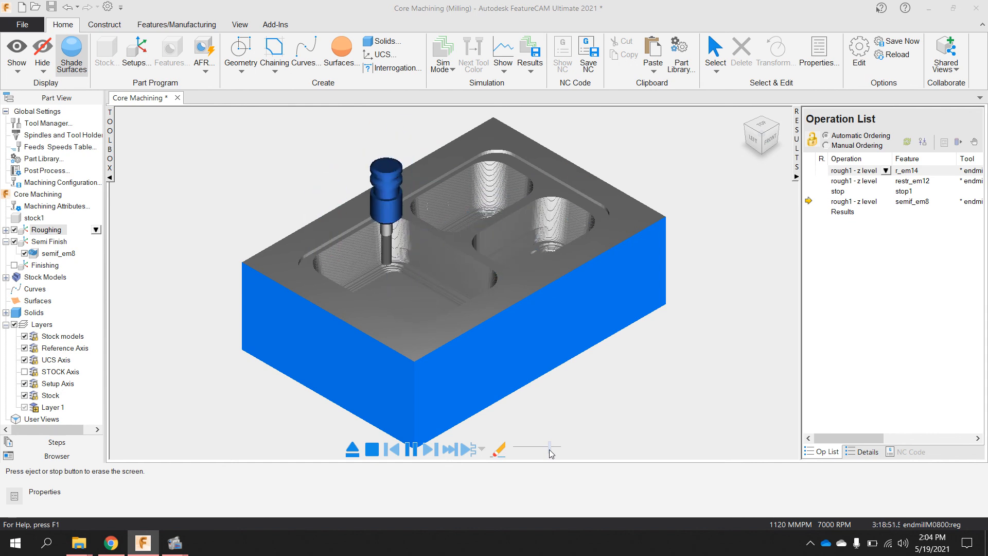
drag(549, 451, 517, 451)
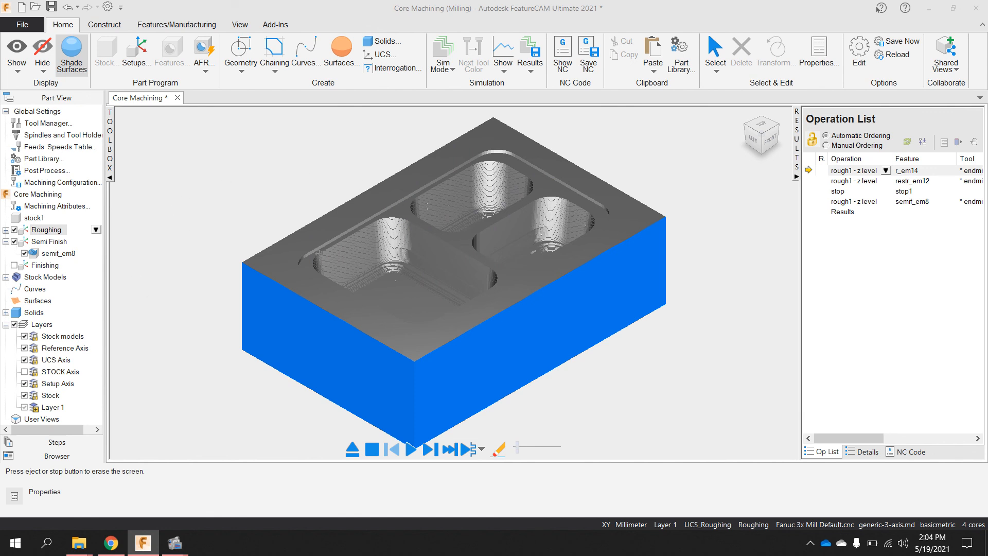
Display the generated NC code for the simulated operations and narrow its display area to enlarge the model view
click(529, 73)
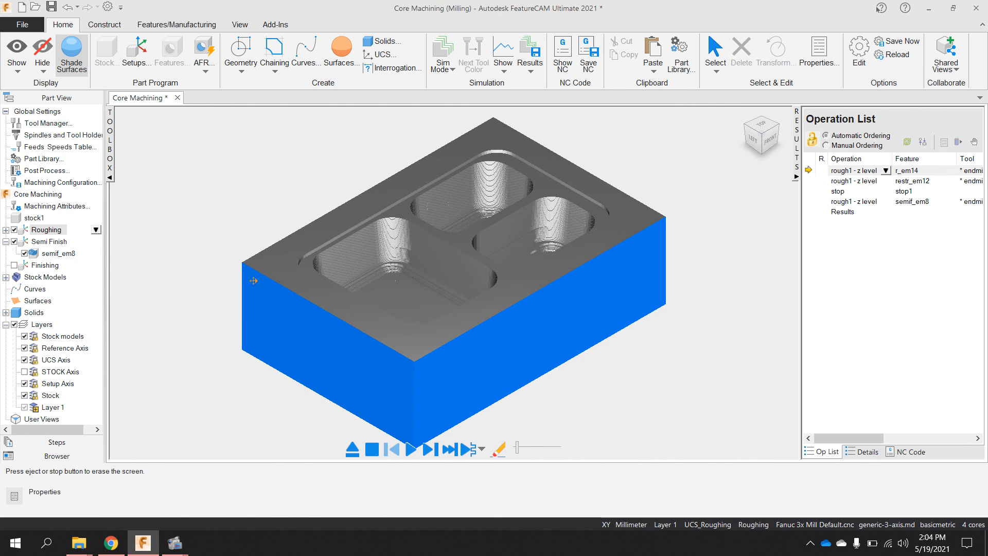
click(908, 452)
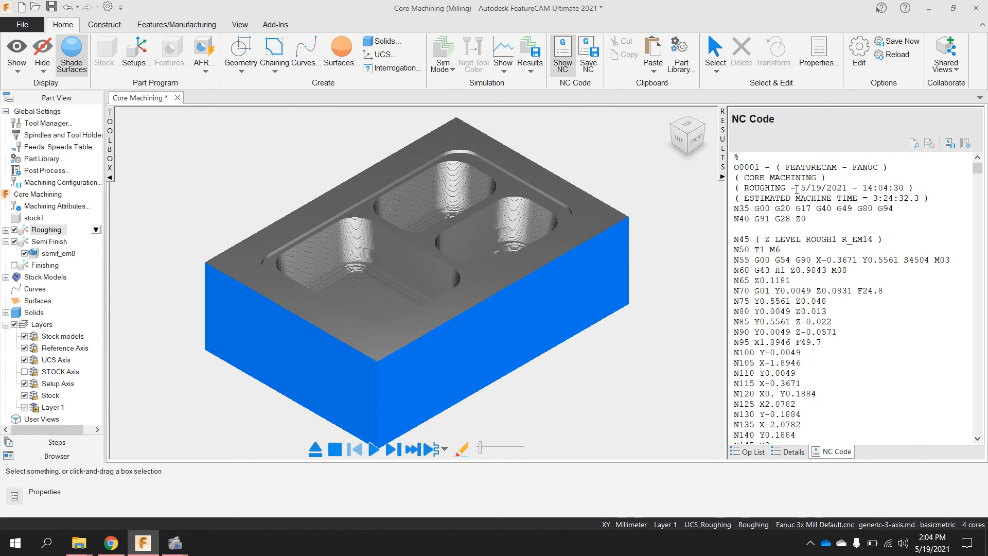
drag(727, 261, 786, 266)
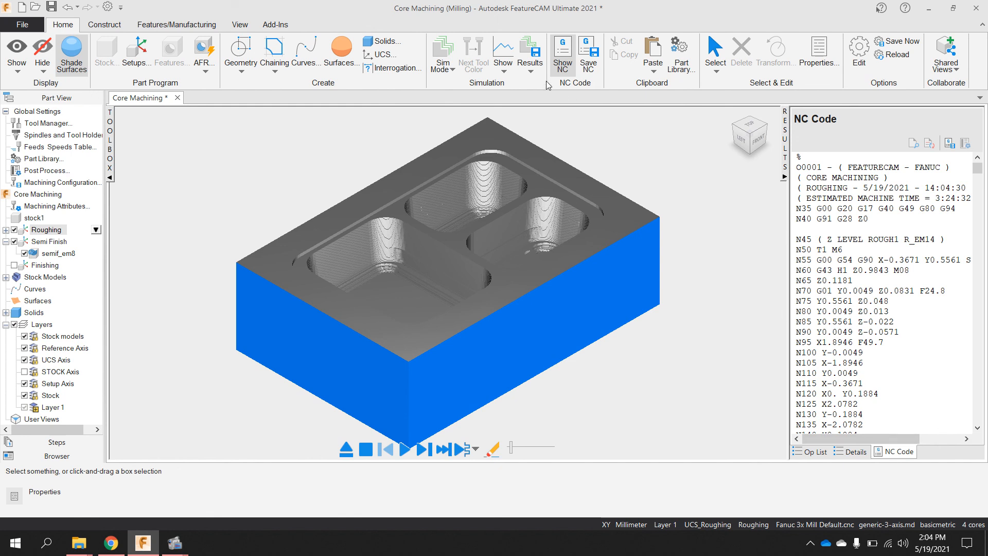
Use the completed simulation results as the starting point and stop the simulation to return to the part model
click(532, 68)
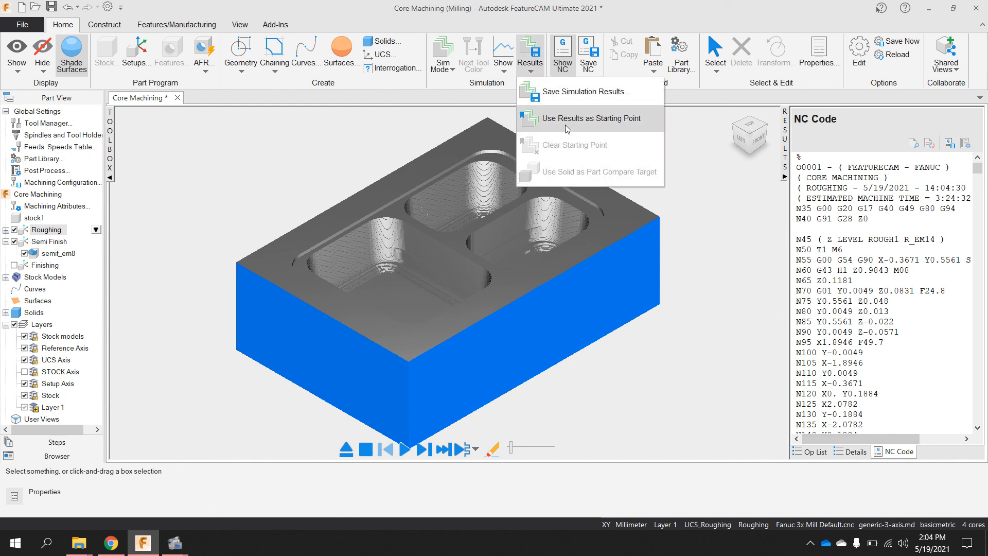
click(586, 119)
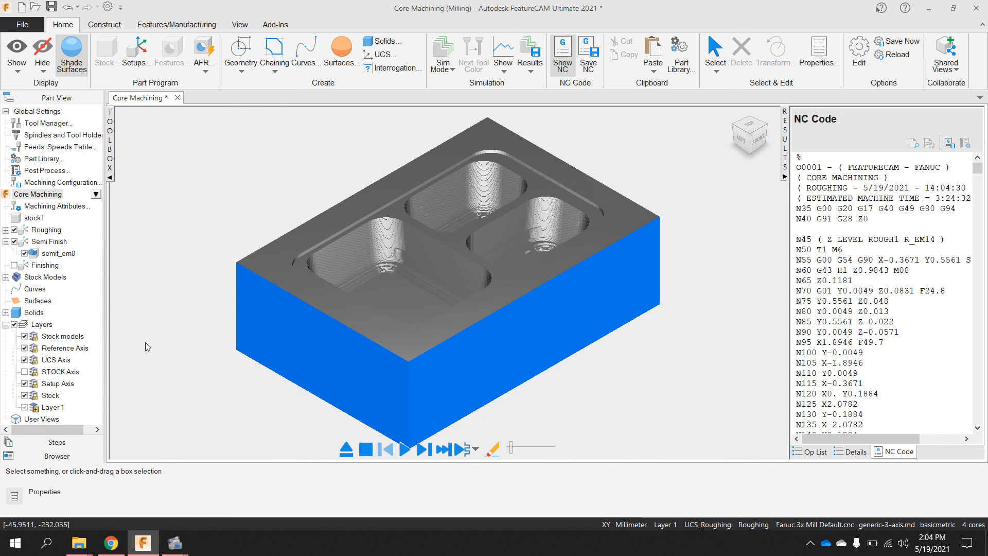
click(59, 254)
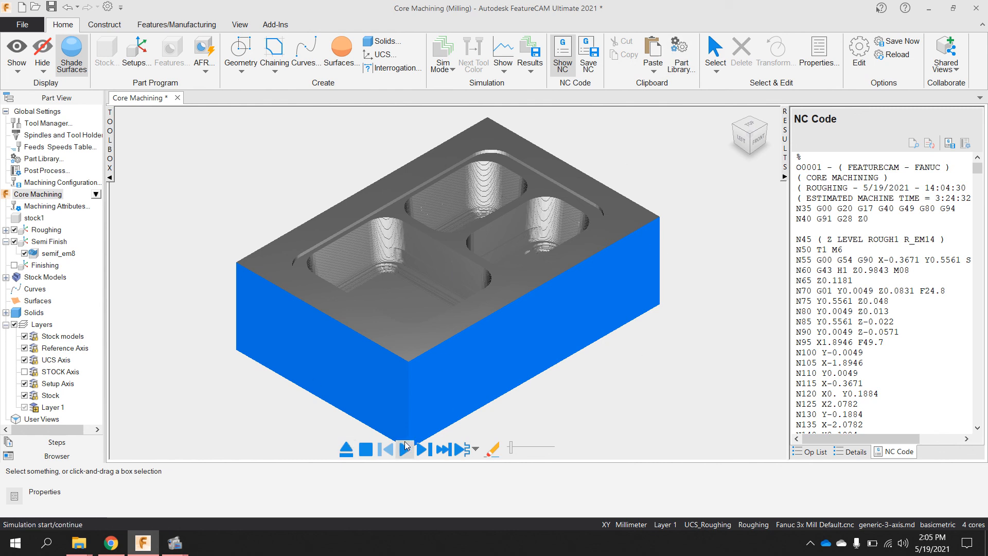
click(366, 451)
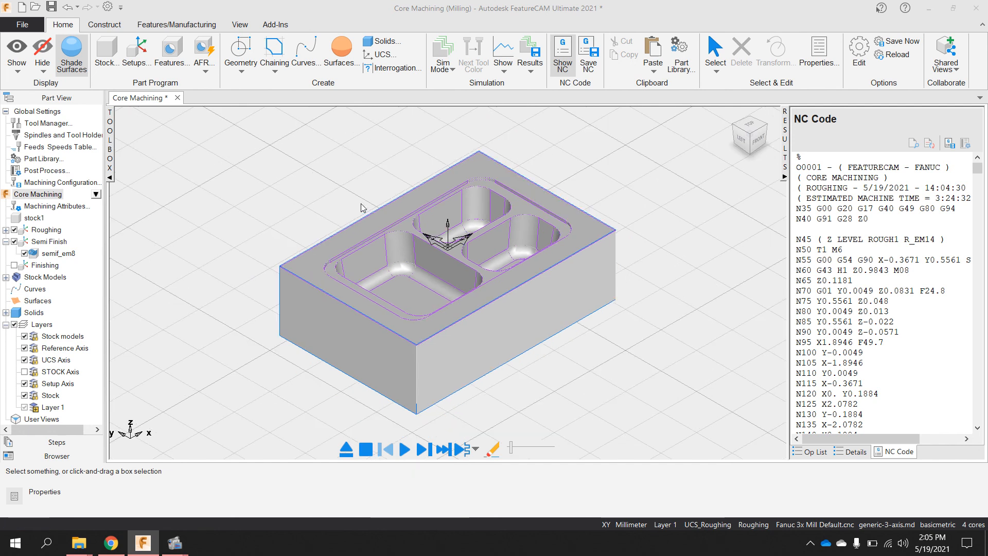